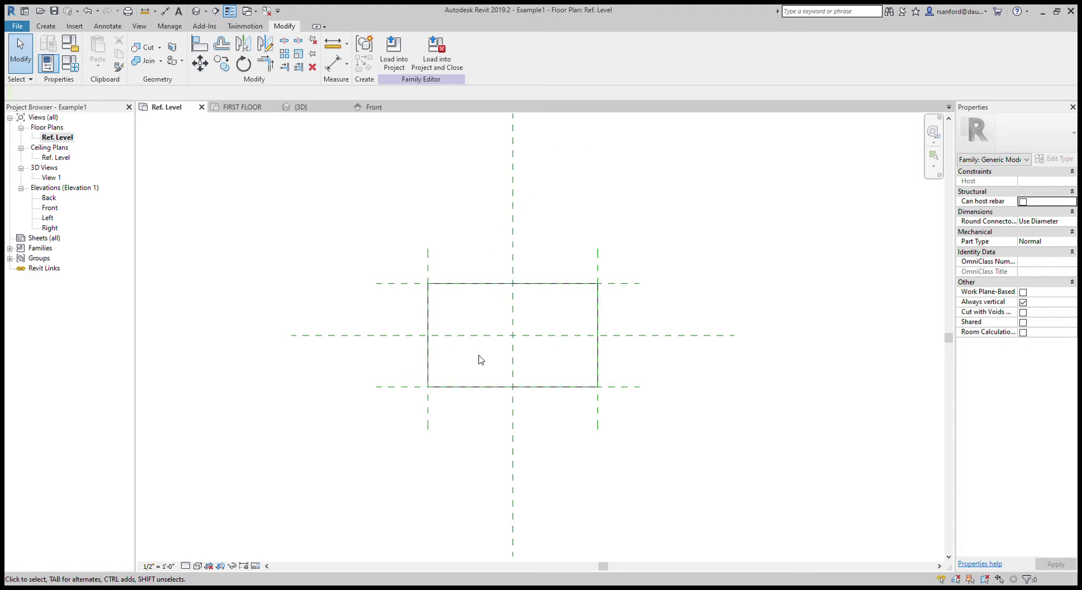
Step: Select the Center, Left, Right, Front and Back reference planes one by one in the plan to examine their names and reference properties
{"action": "scroll", "coordinate": [332, 315], "scroll_direction": "down", "scroll_amount": 2}
{"action": "middle_click_drag", "start_coordinate": [379, 263], "coordinate": [355, 267]}
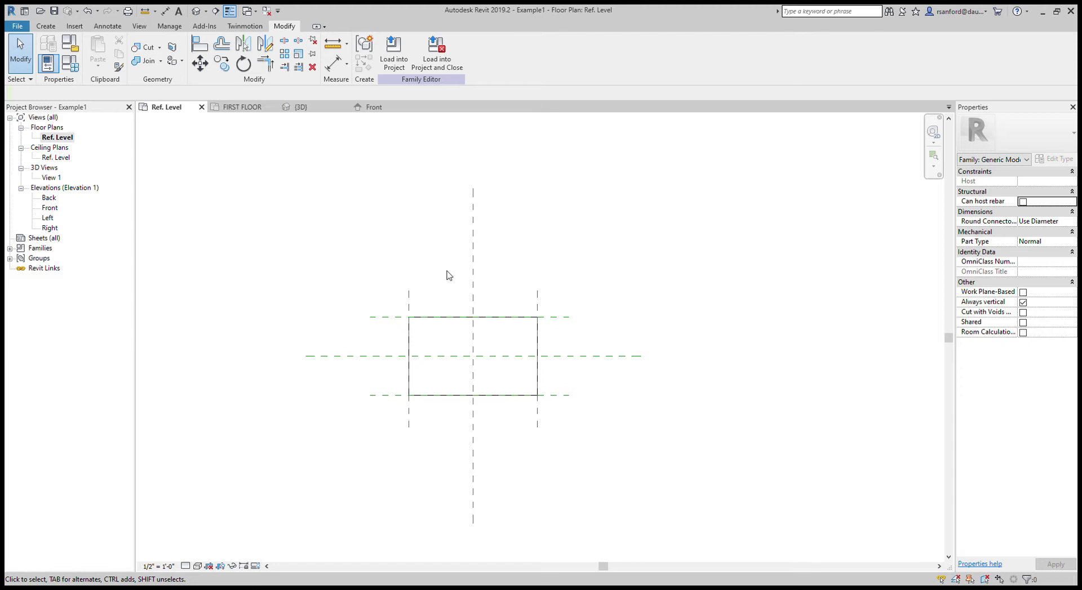
{"action": "left_click", "coordinate": [477, 273]}
{"action": "left_click", "coordinate": [357, 332]}
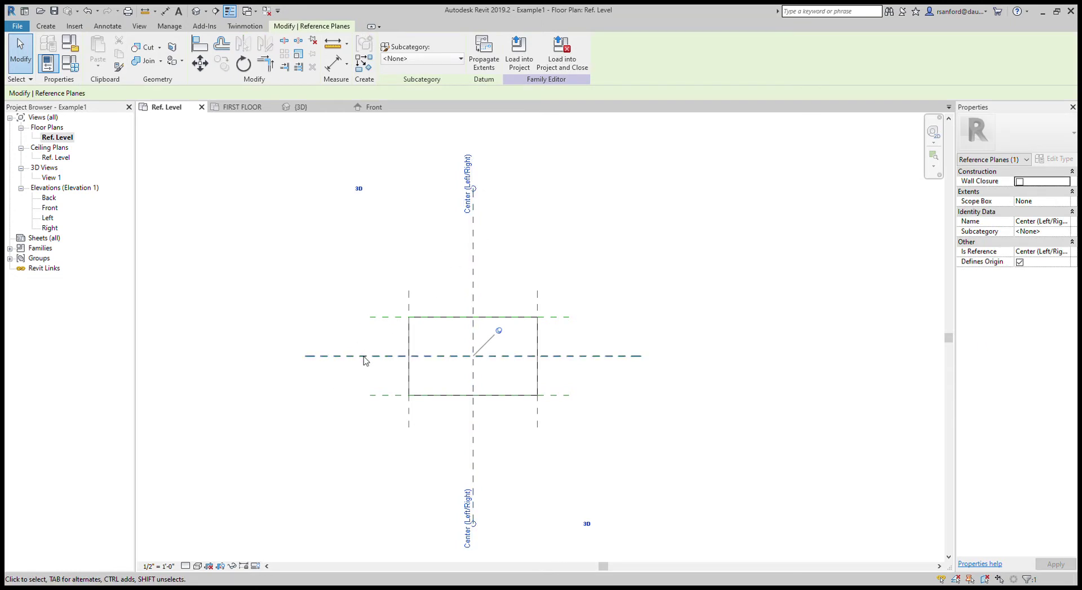
{"action": "left_click", "coordinate": [355, 358]}
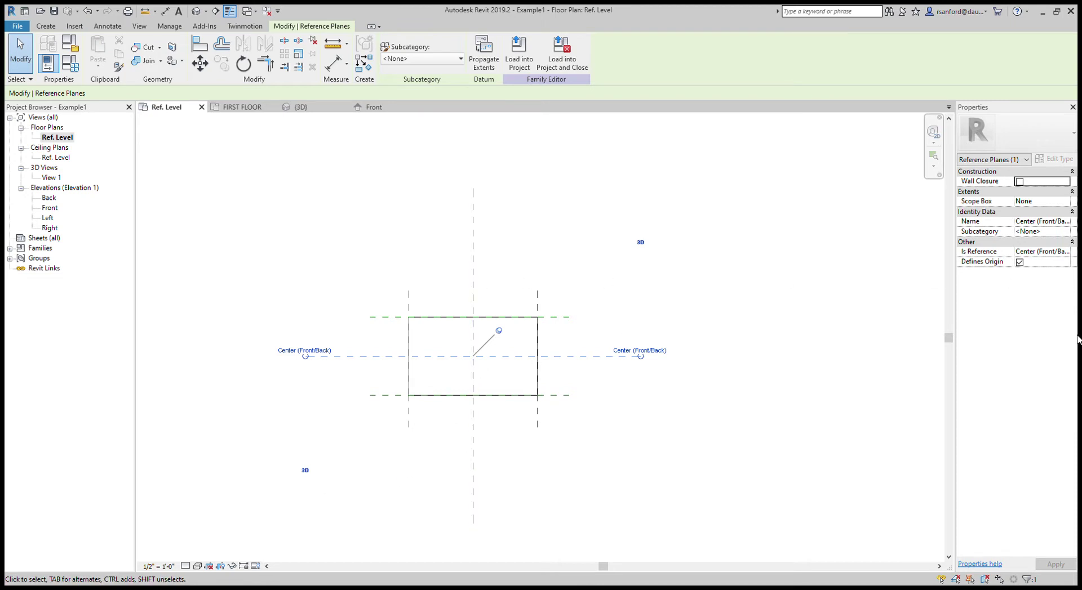
{"action": "left_click", "coordinate": [325, 423]}
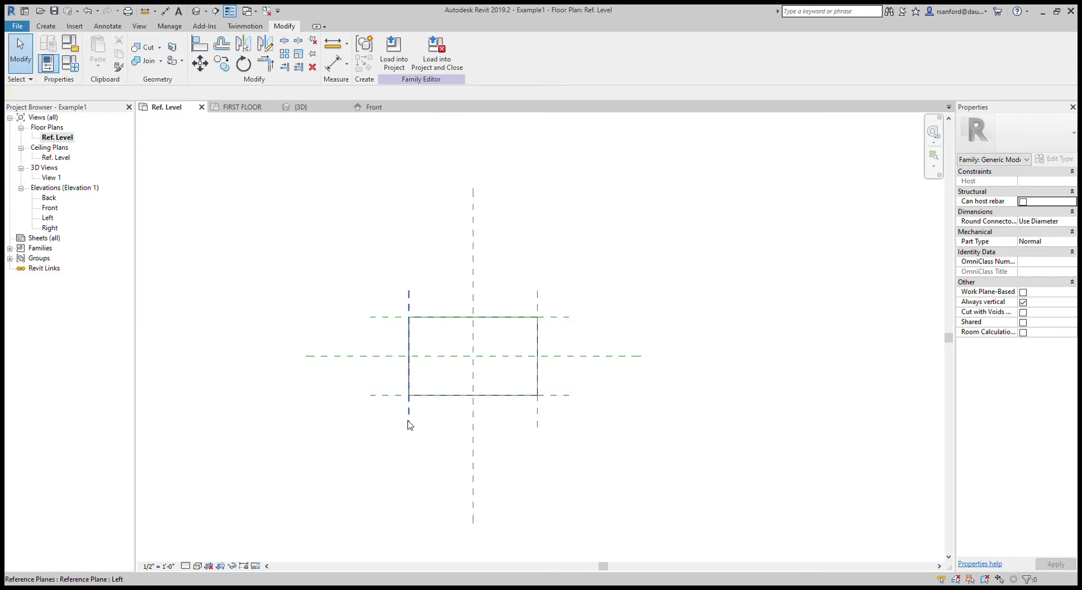
{"action": "left_click", "coordinate": [410, 426]}
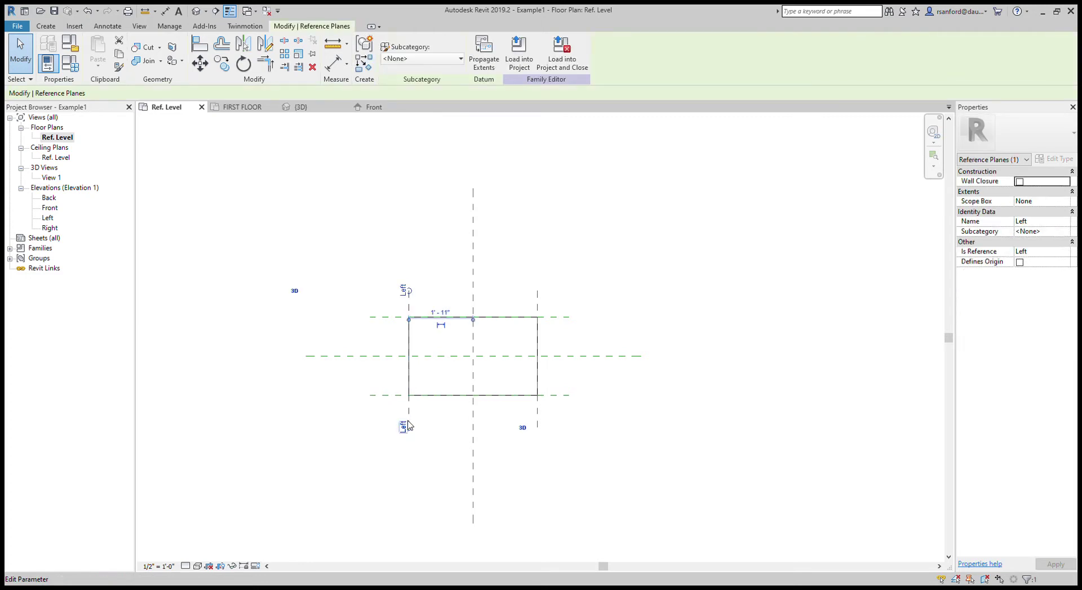
{"action": "left_click", "coordinate": [537, 420]}
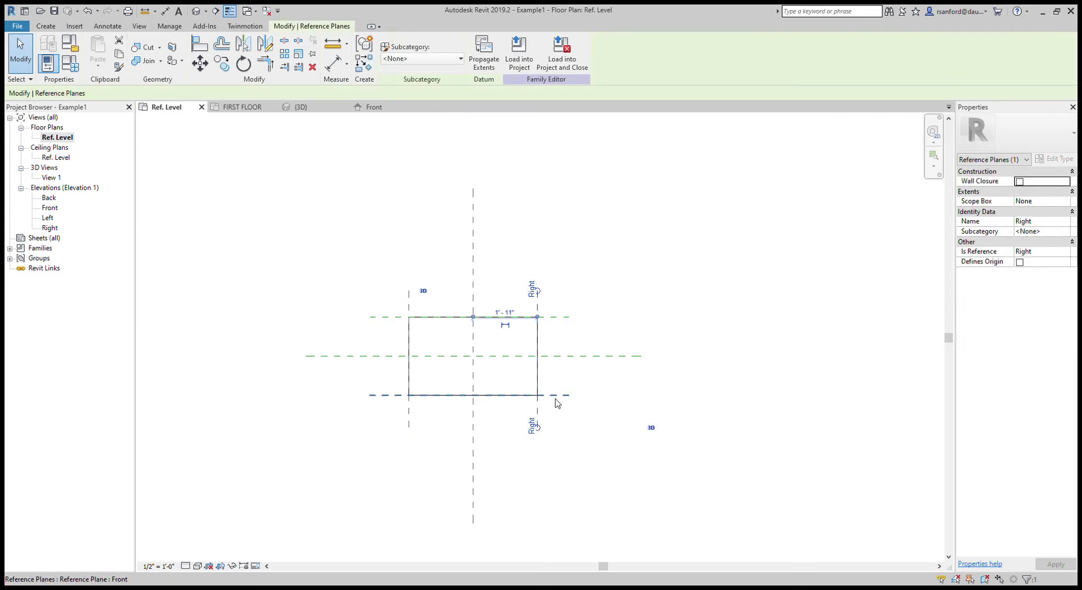
{"action": "left_click", "coordinate": [556, 402]}
{"action": "left_click", "coordinate": [554, 319]}
{"action": "left_click", "coordinate": [607, 271]}
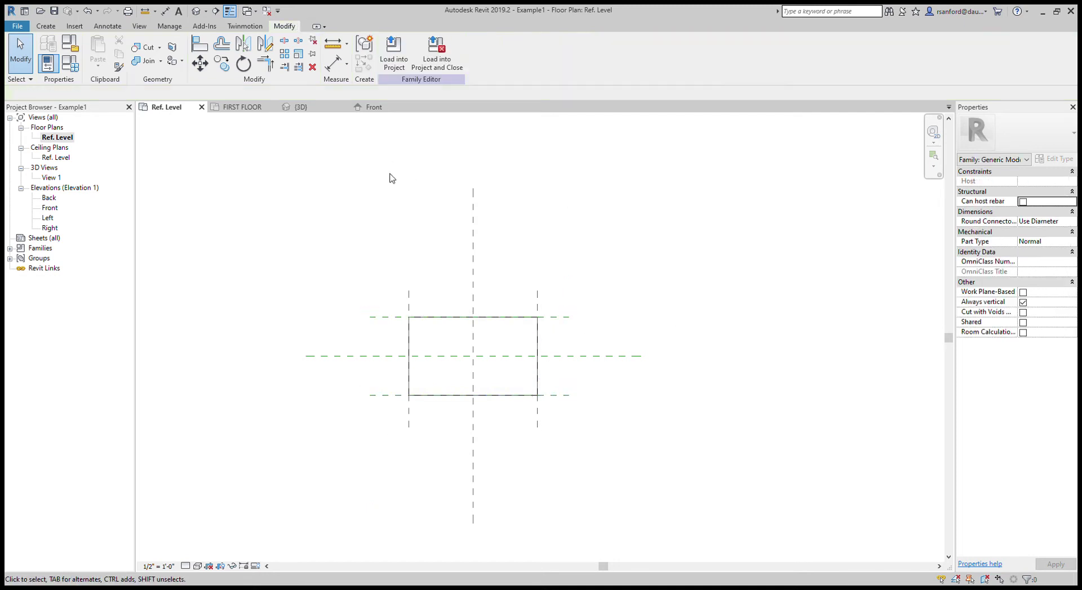
Step: Open the Front elevation, examine the Top reference plane's properties, and close that view
{"action": "double_click", "coordinate": [48, 209]}
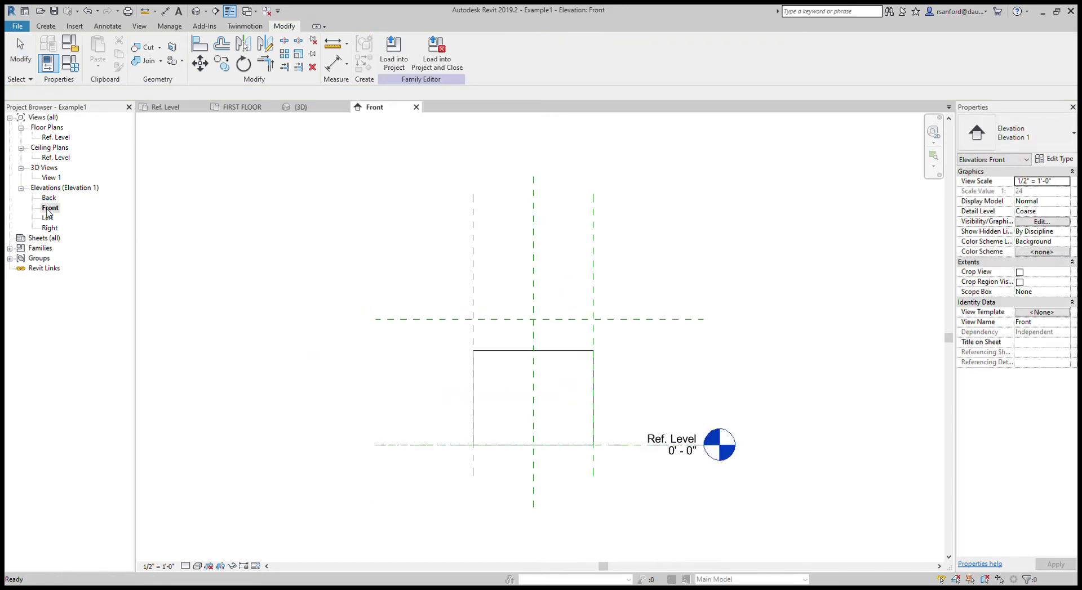
{"action": "left_click", "coordinate": [432, 319]}
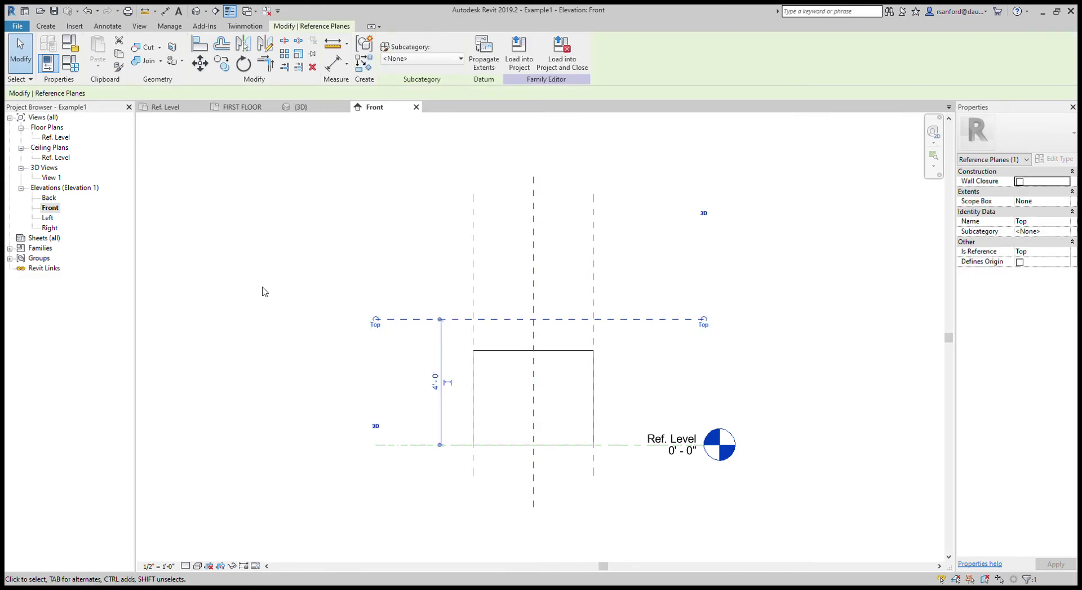
{"action": "left_click", "coordinate": [276, 255]}
{"action": "left_click", "coordinate": [416, 107]}
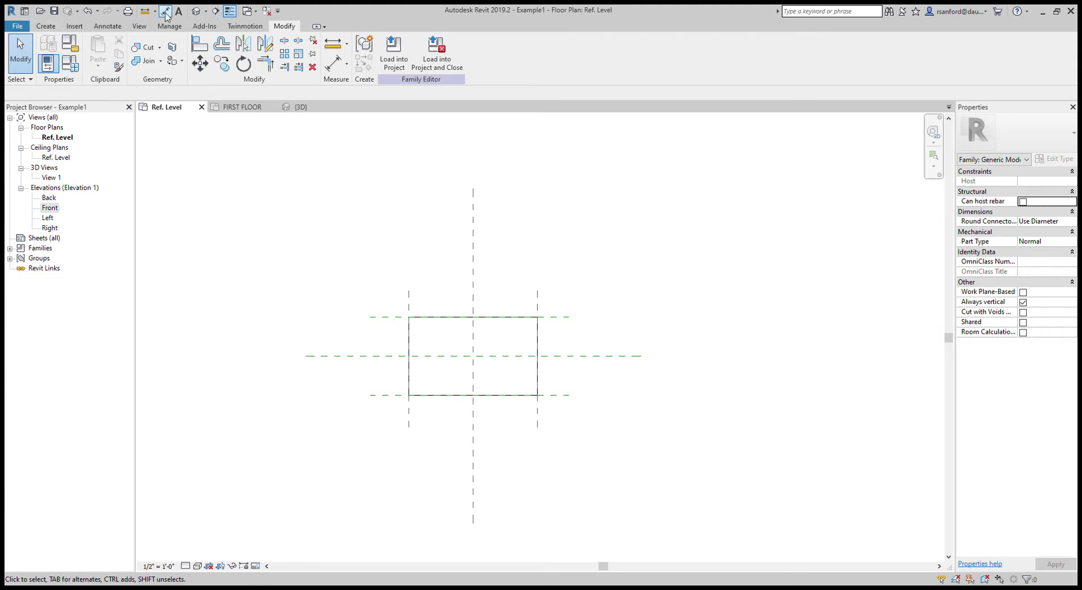
Step: Add an aligned dimension between the extrusion's left and right edges, placed above the box in plan
{"action": "left_click", "coordinate": [72, 70]}
{"action": "left_click", "coordinate": [165, 11]}
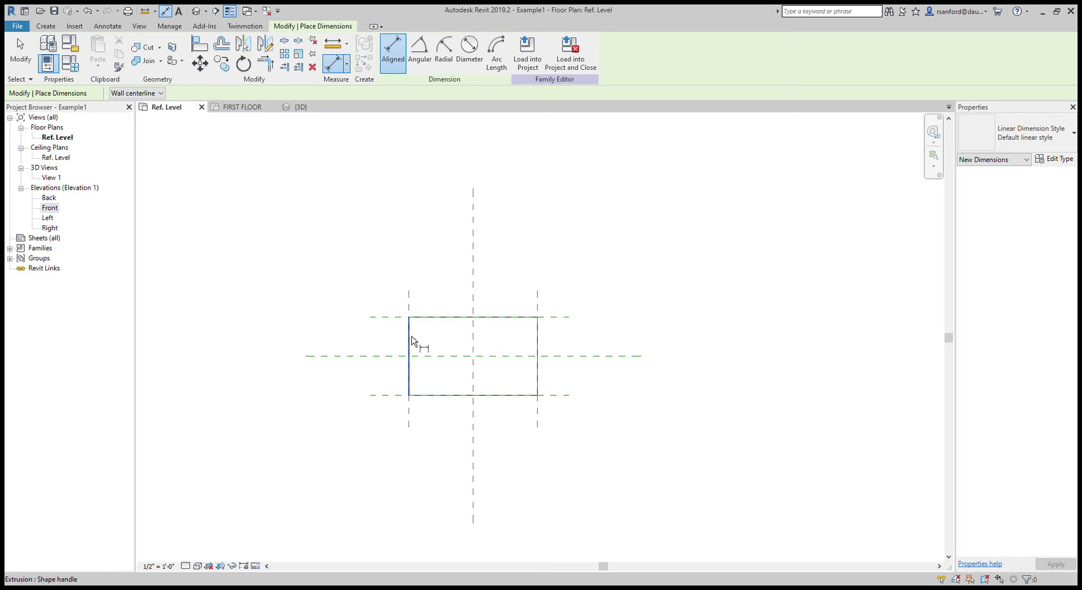
{"action": "left_click", "coordinate": [409, 339]}
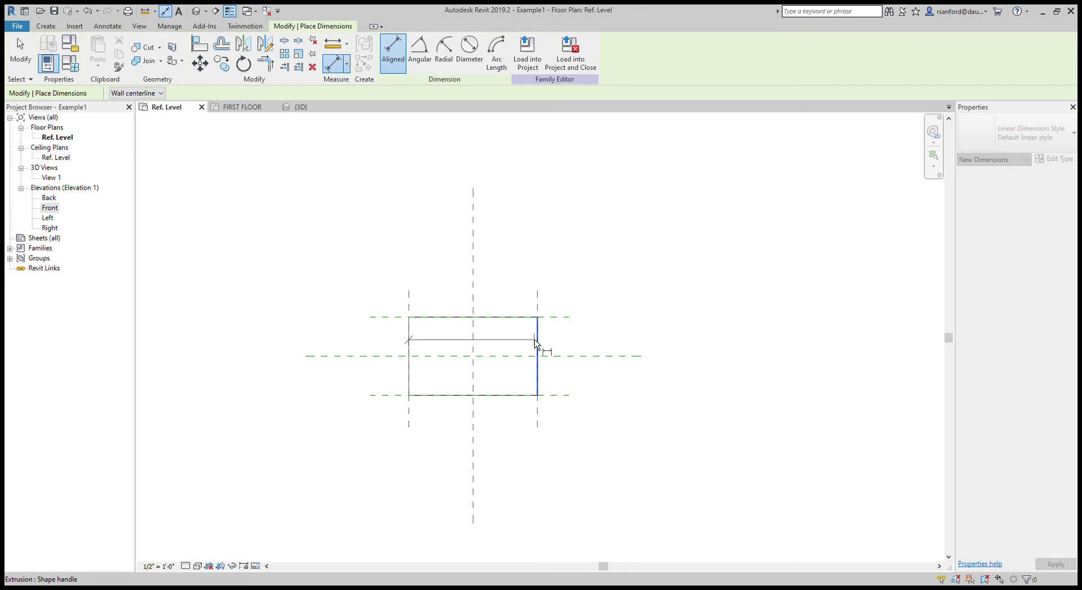
{"action": "left_click", "coordinate": [536, 344]}
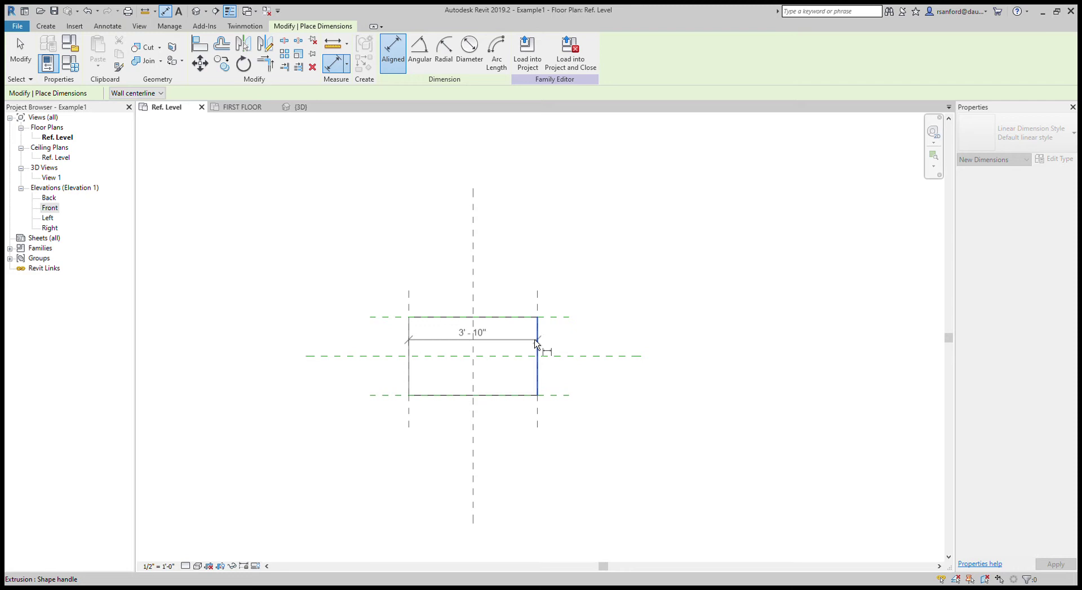
{"action": "left_click", "coordinate": [542, 228]}
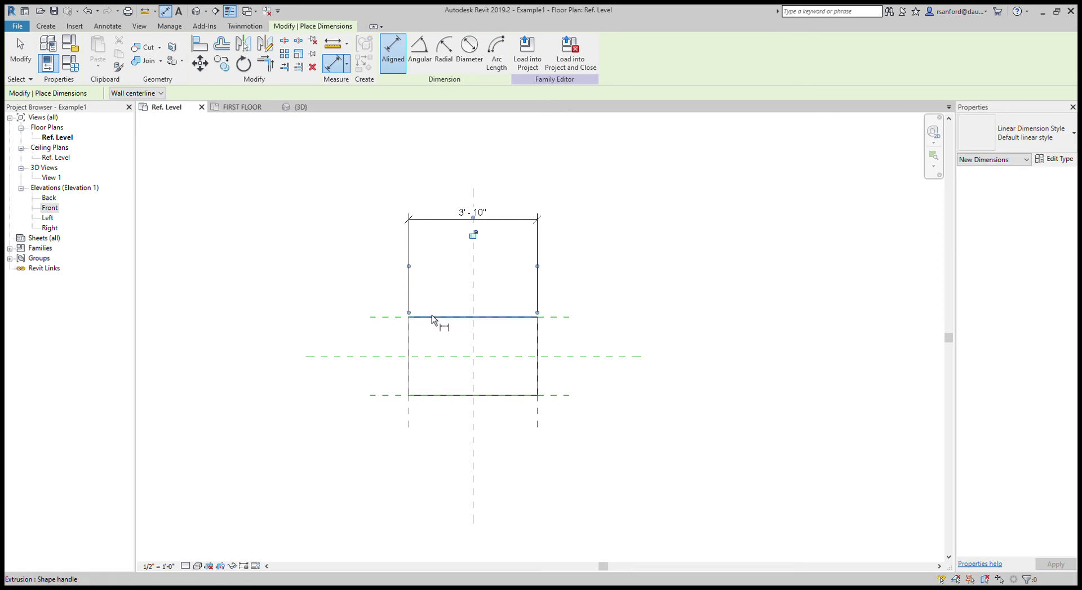
Step: Add an aligned dimension between the extrusion's back and front edges, picking its shape handles instead of the reference planes
{"action": "key", "text": "Tab"}
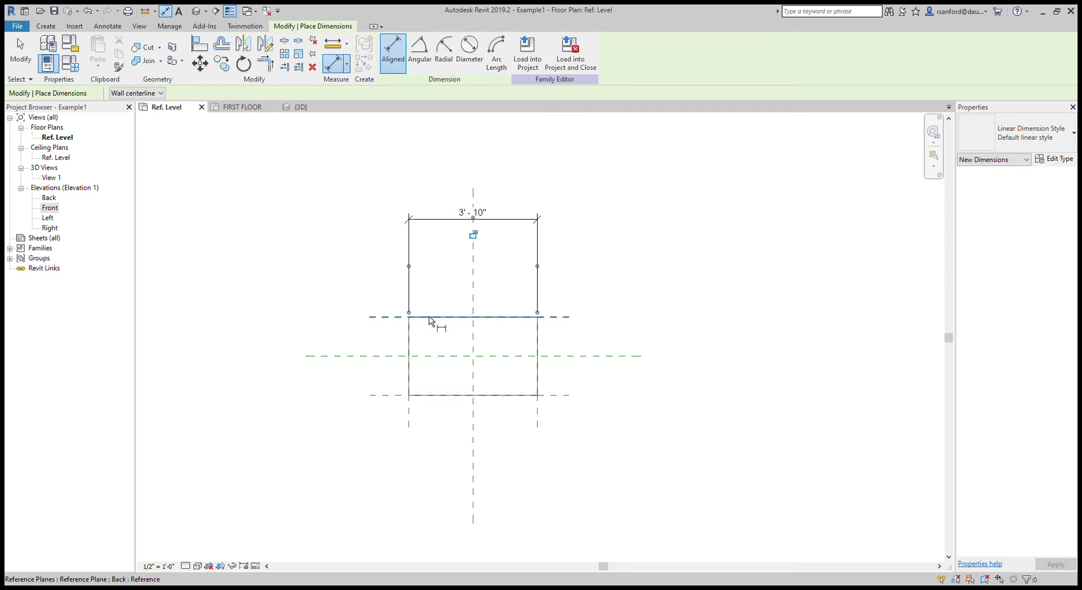
{"action": "key", "text": "Tab"}
{"action": "key", "text": "Tab"}
{"action": "key", "text": "Tab"}
{"action": "key", "text": "Tab"}
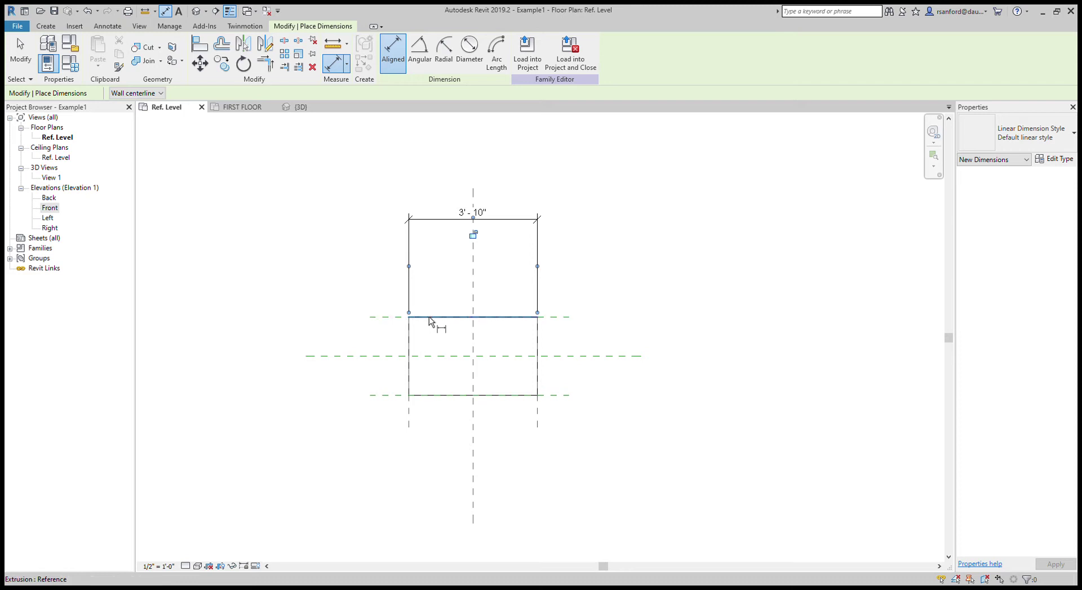
{"action": "key", "text": "Tab"}
{"action": "key", "text": "Tab"}
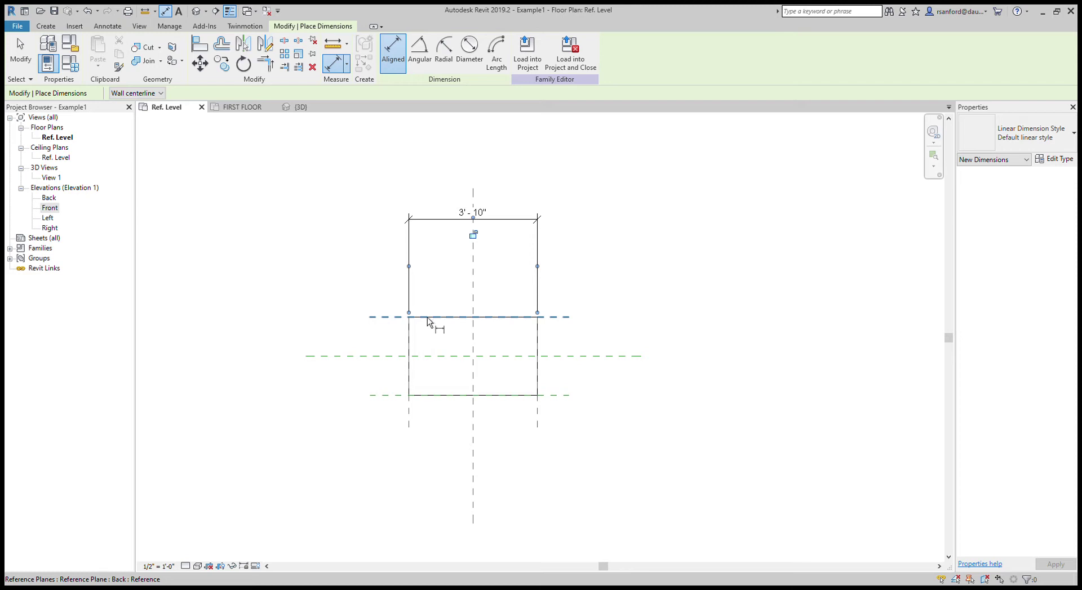
{"action": "key", "text": "Tab"}
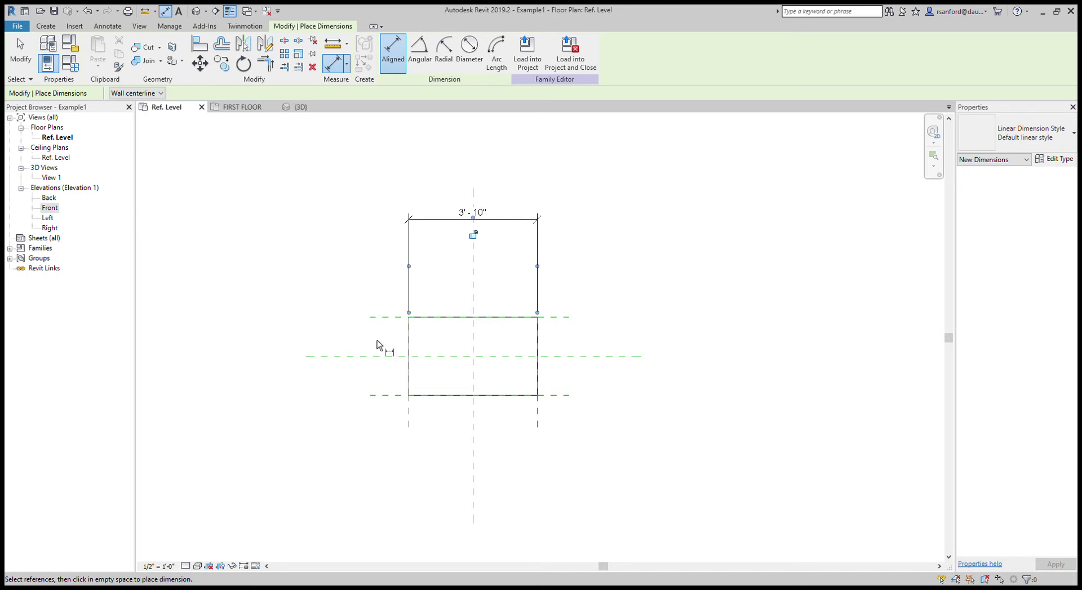
{"action": "left_click", "coordinate": [428, 323]}
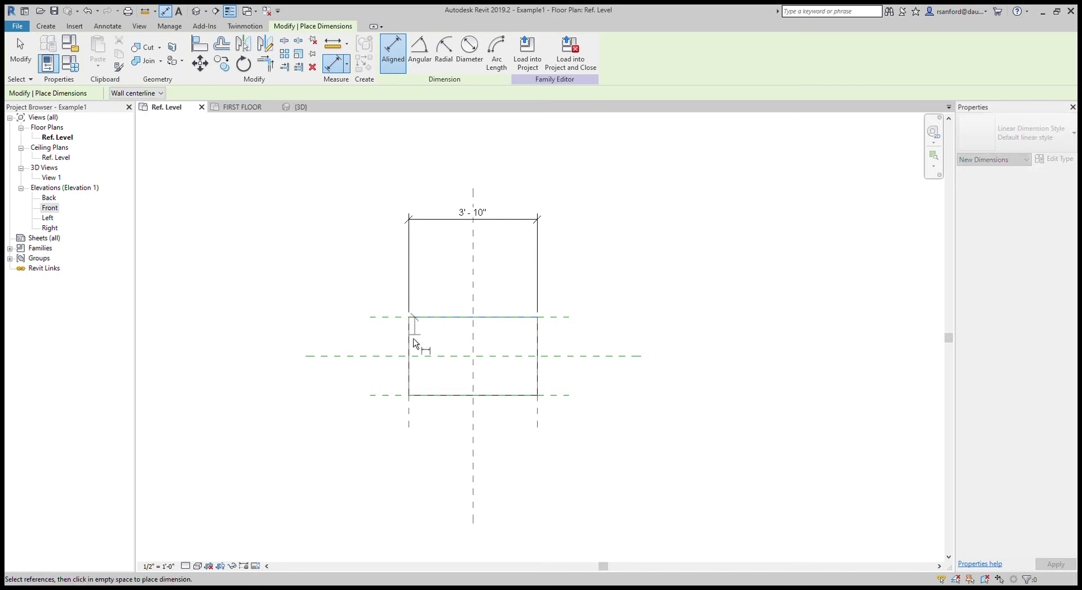
{"action": "left_click", "coordinate": [427, 397]}
{"action": "left_click", "coordinate": [349, 399]}
{"action": "key", "text": "Escape"}
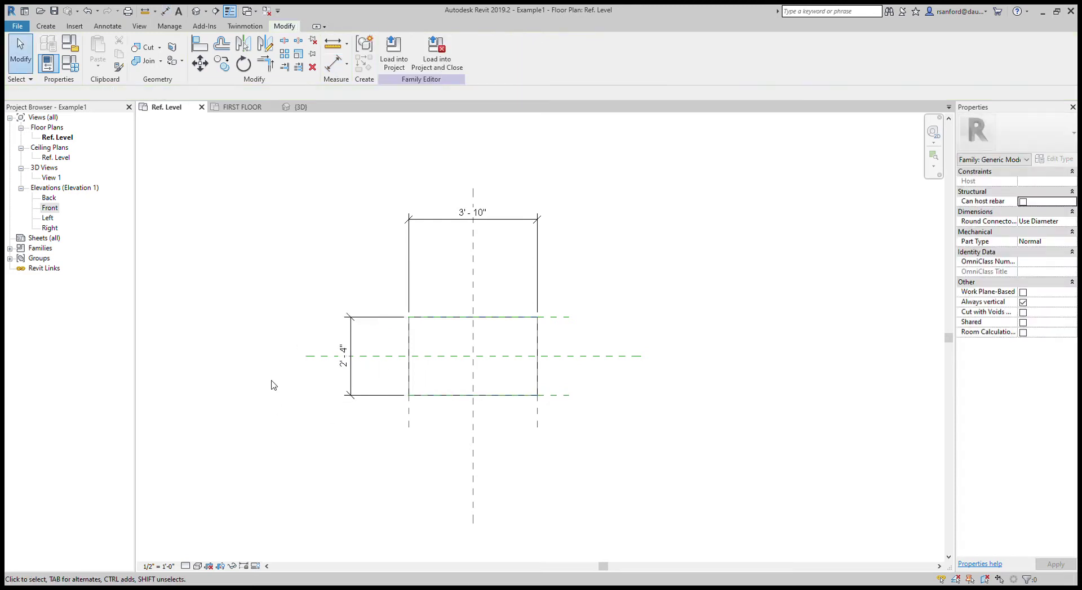
Step: Label the vertical dimension beside the box with the Depth parameter
{"action": "left_click", "coordinate": [344, 346]}
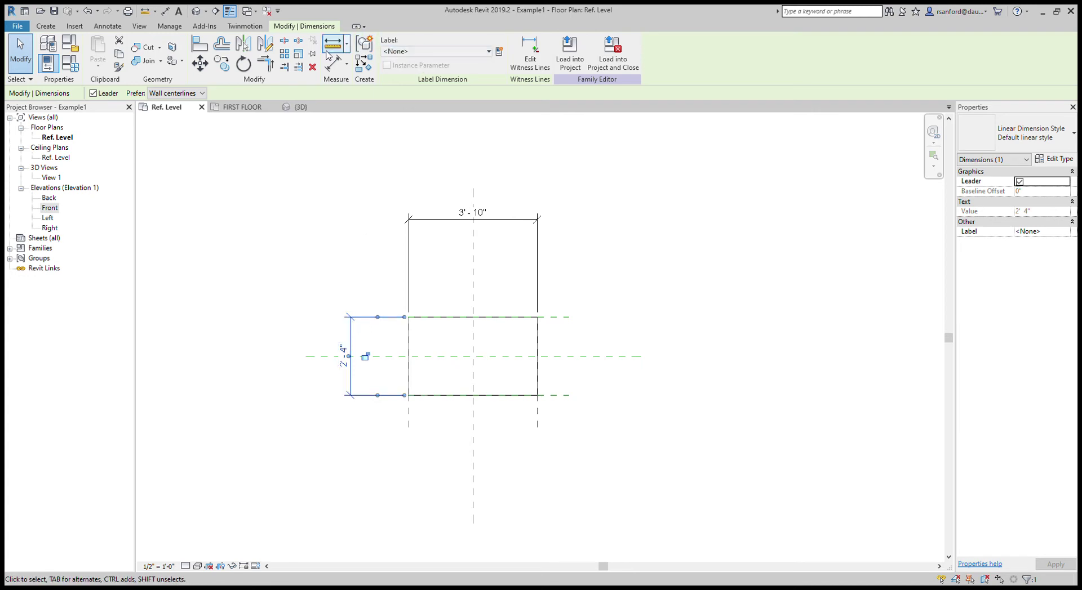
{"action": "left_click", "coordinate": [499, 53]}
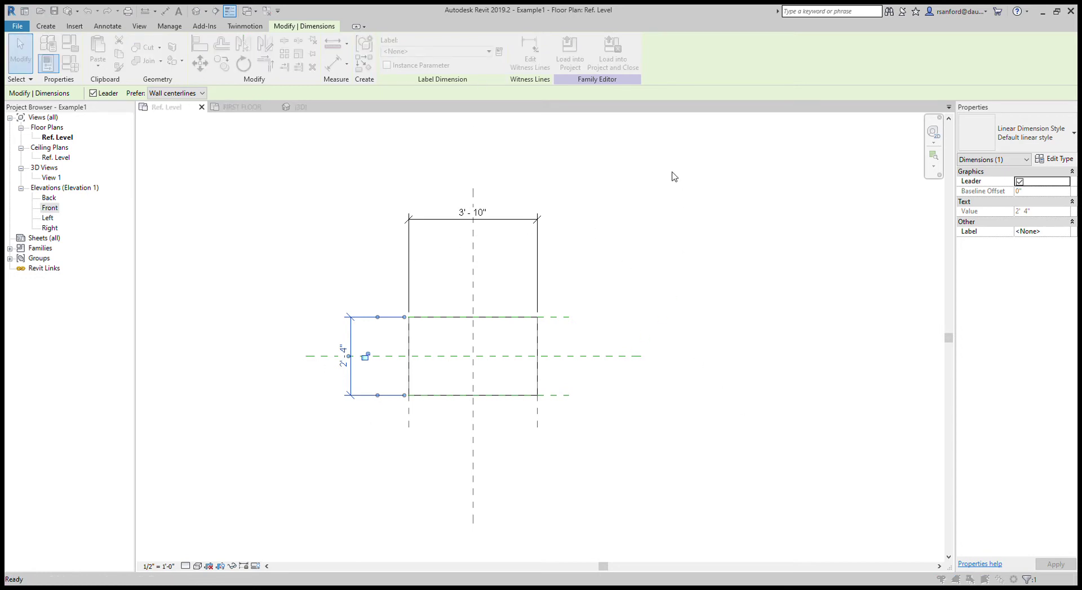
{"action": "left_click", "coordinate": [659, 152]}
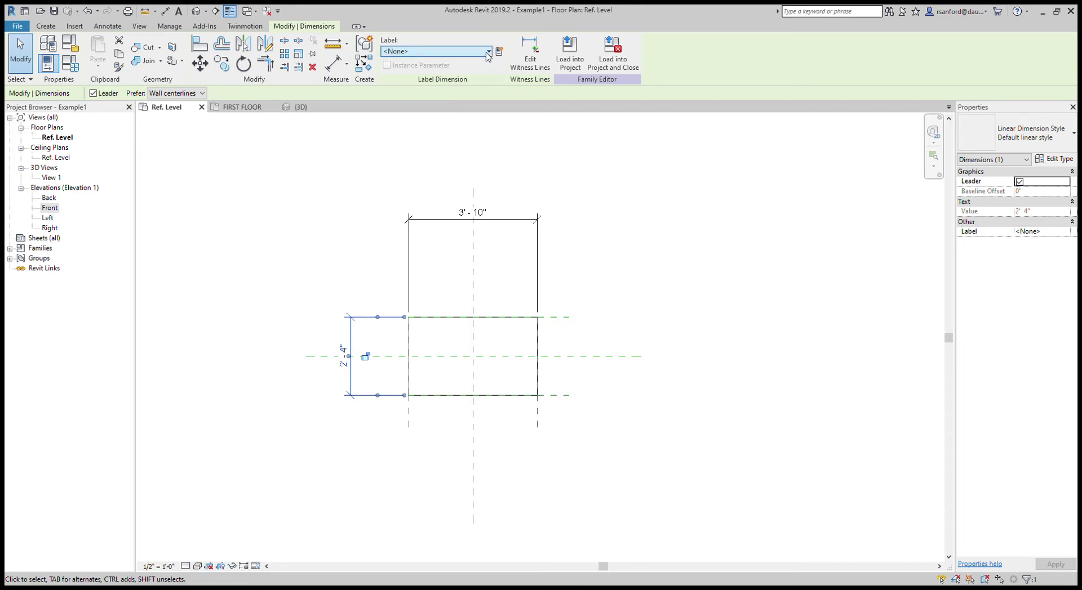
{"action": "left_click", "coordinate": [439, 97]}
{"action": "left_click", "coordinate": [301, 212]}
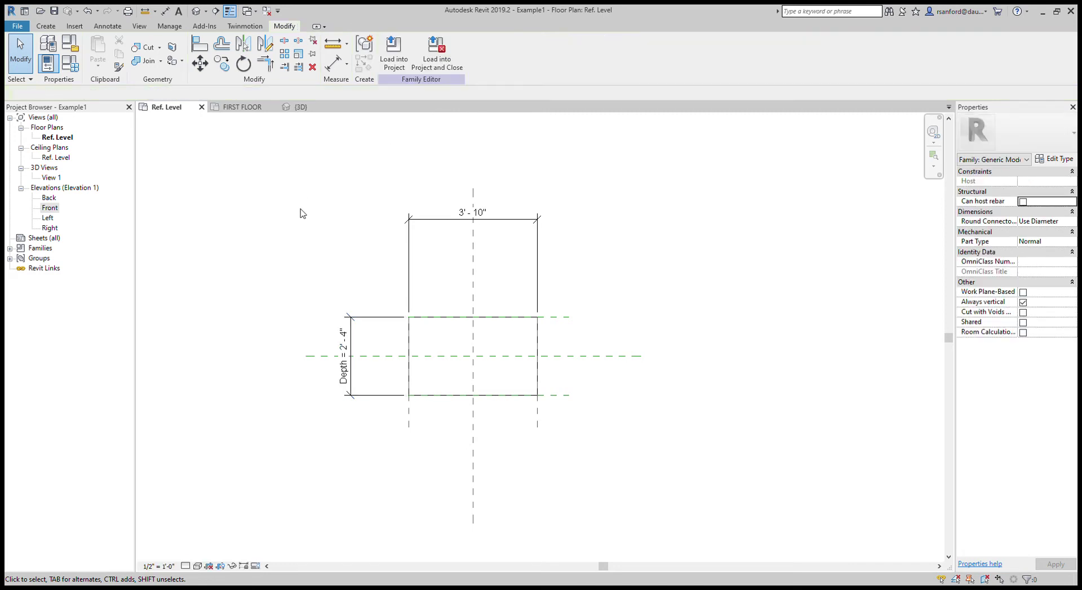
Step: Label the horizontal dimension above the box with the Width parameter
{"action": "left_click", "coordinate": [427, 220]}
{"action": "left_click", "coordinate": [428, 220]}
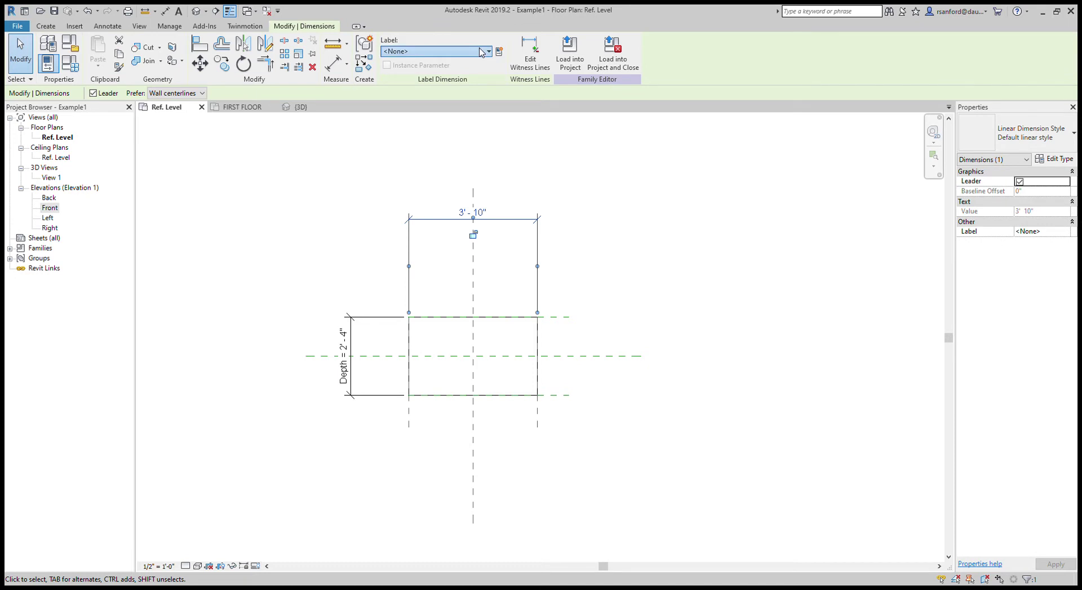
{"action": "left_click", "coordinate": [430, 119]}
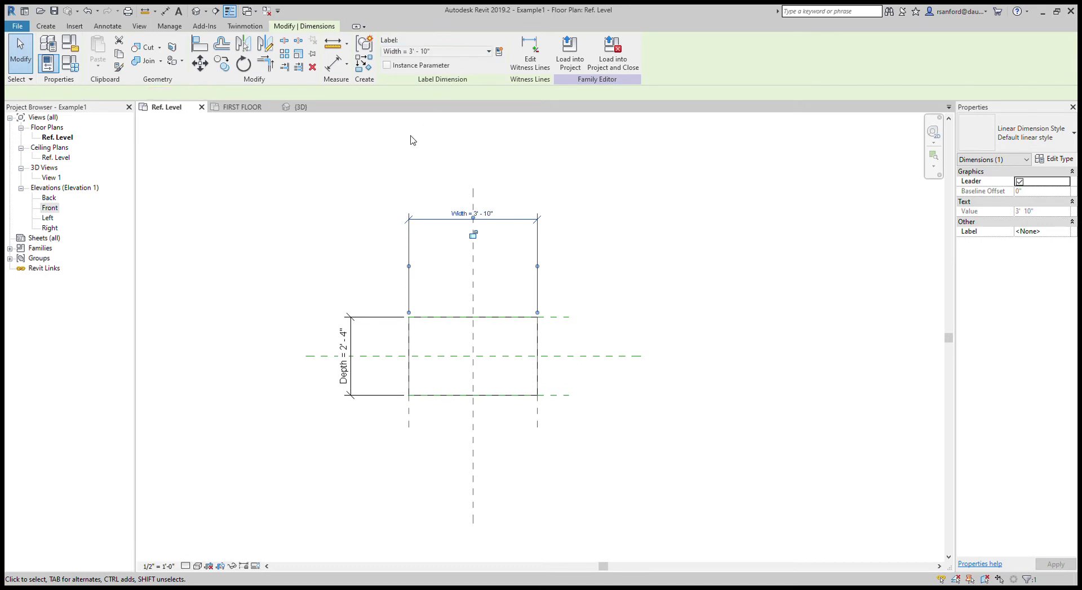
{"action": "left_click", "coordinate": [308, 206]}
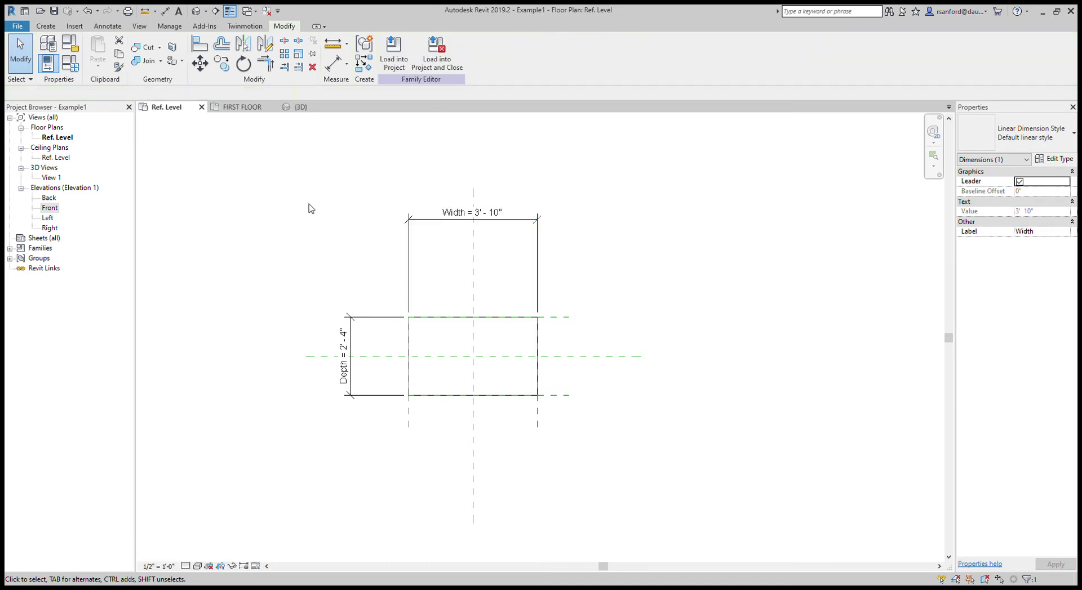
Step: Set the family type's Width to 5' - 0" and Depth to 3' - 0" and apply the values
{"action": "left_click", "coordinate": [72, 66]}
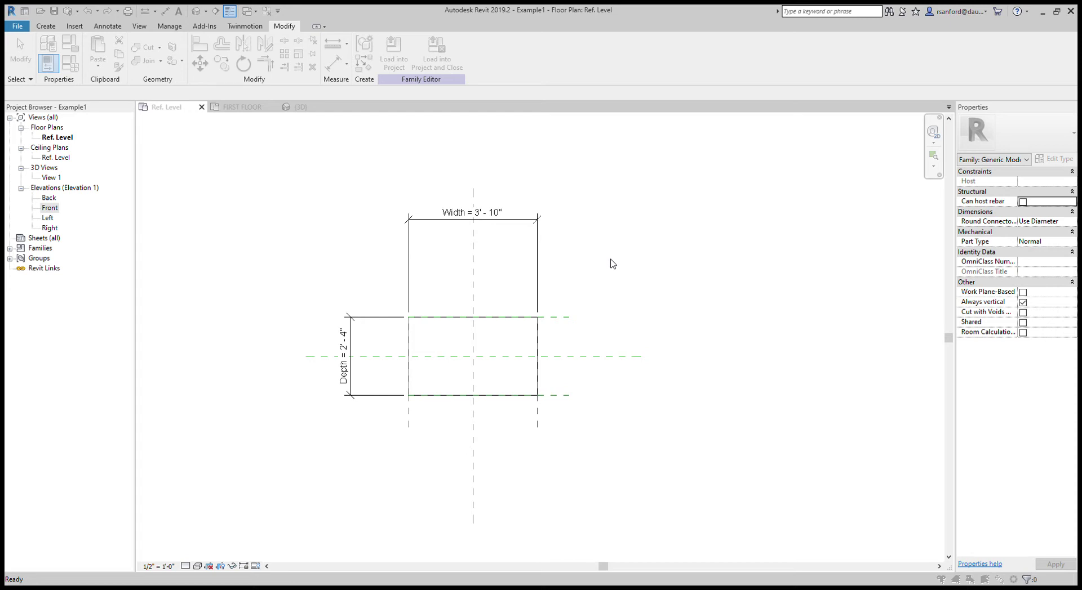
{"action": "left_click", "coordinate": [742, 433]}
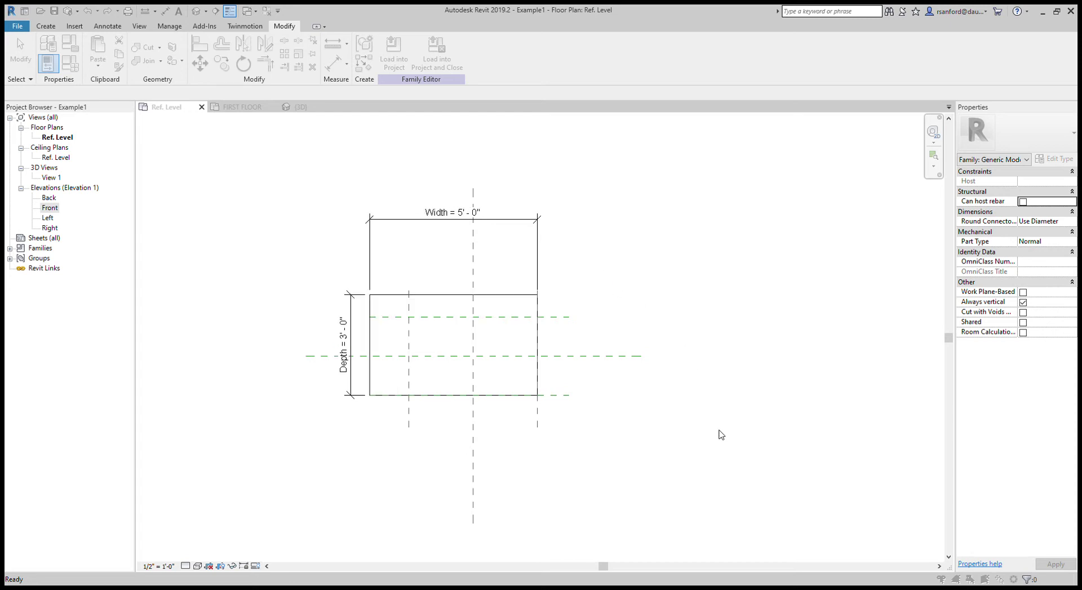
{"action": "left_click", "coordinate": [646, 437]}
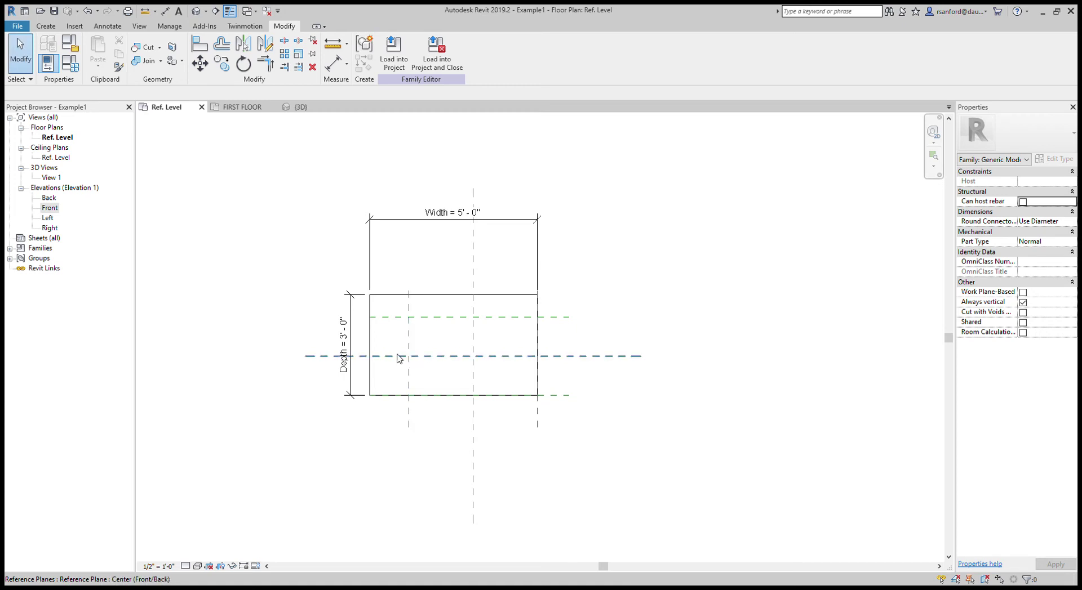
Step: Check the Left reference plane against the resized box and load the family into the project
{"action": "left_click", "coordinate": [409, 319]}
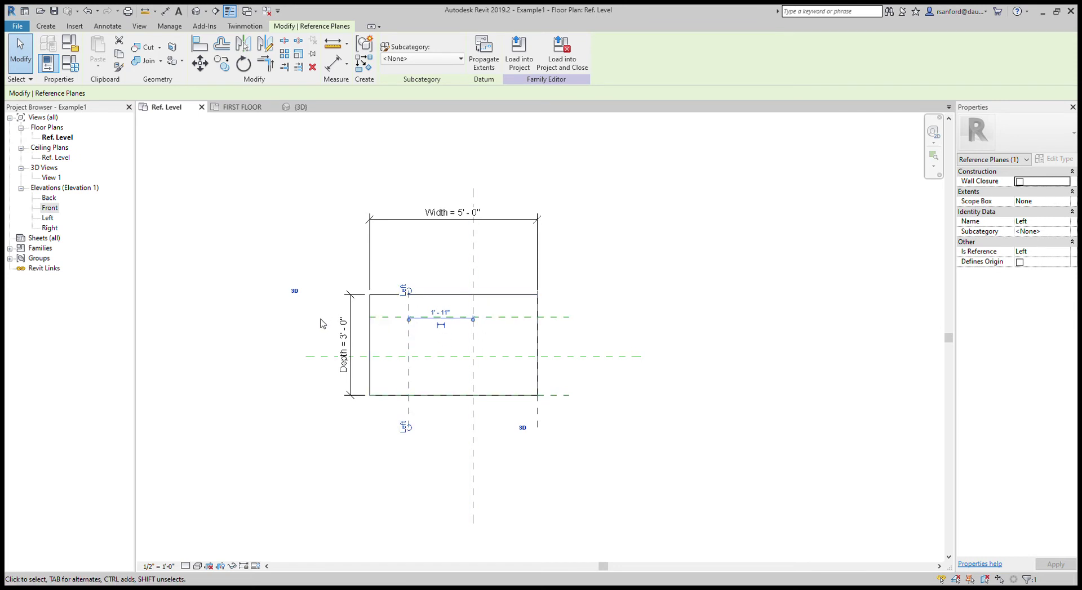
{"action": "left_click", "coordinate": [312, 342]}
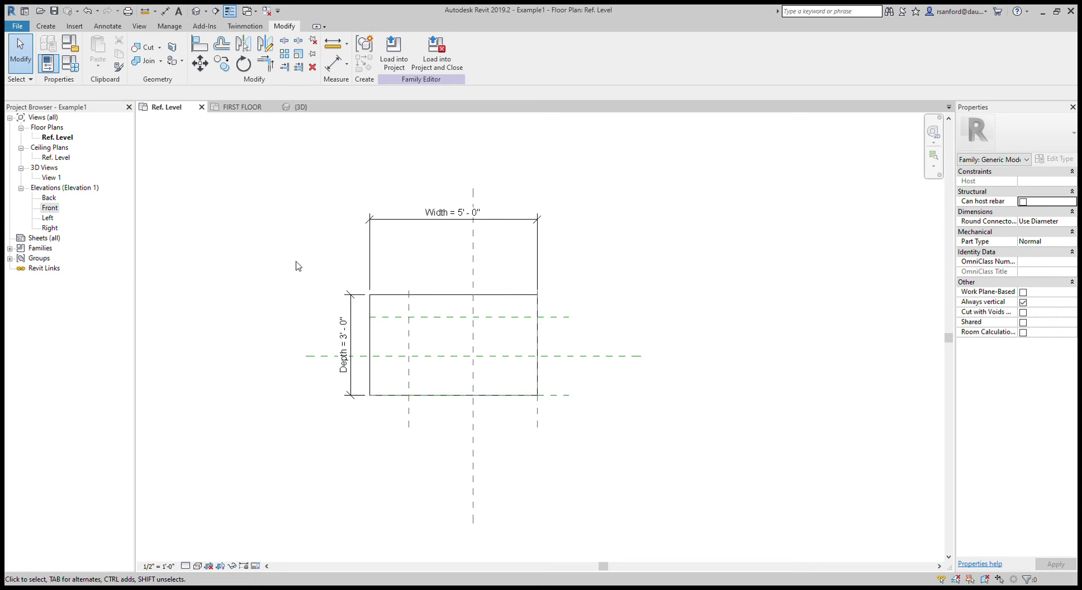
{"action": "middle_click_drag", "start_coordinate": [330, 285], "coordinate": [387, 229]}
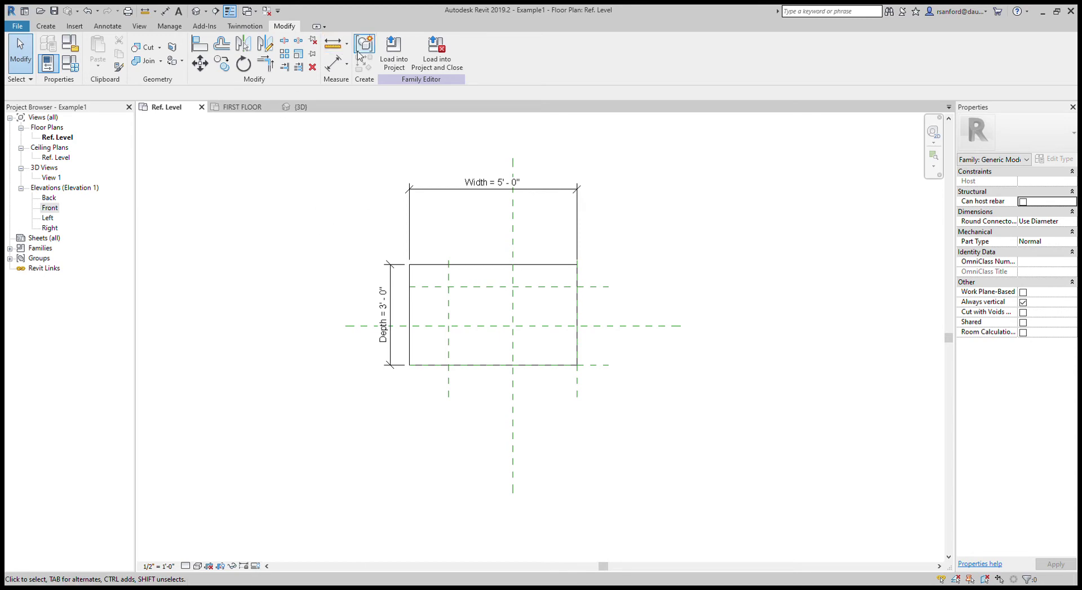
{"action": "left_click", "coordinate": [394, 53]}
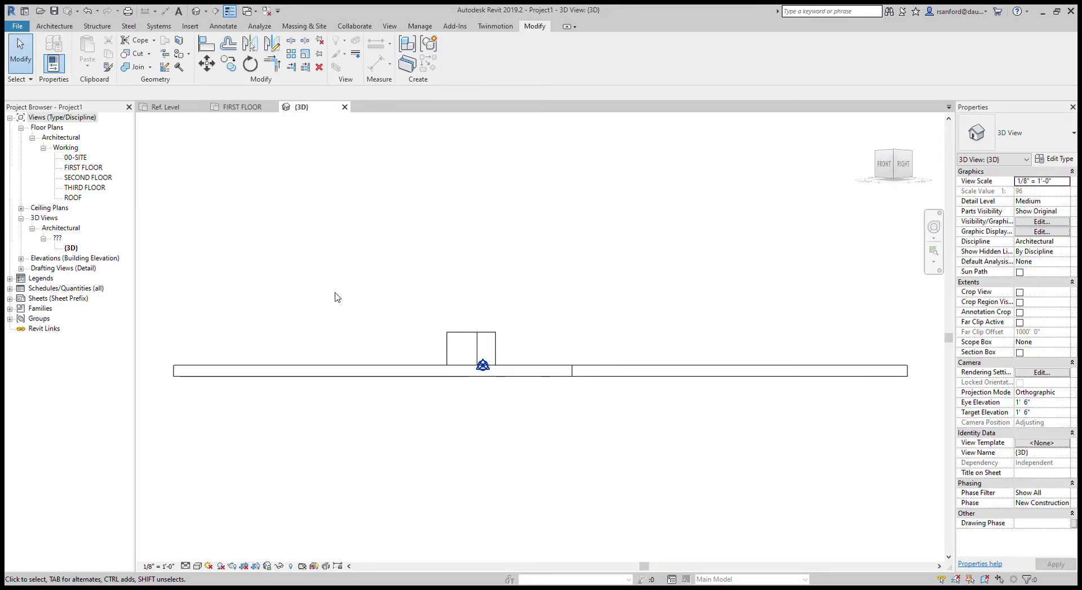
Step: Open the FIRST FLOOR plan and examine the placed Example1 box's position relative to the two reference planes
{"action": "double_click", "coordinate": [72, 168]}
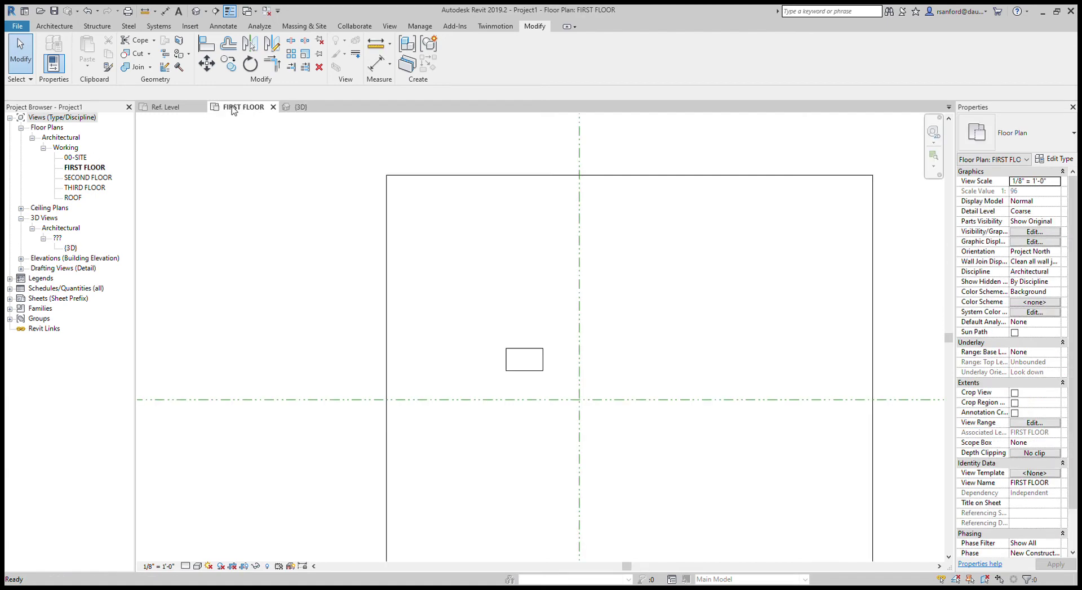
{"action": "left_click", "coordinate": [519, 372]}
{"action": "scroll", "coordinate": [539, 393], "scroll_direction": "up", "scroll_amount": 3}
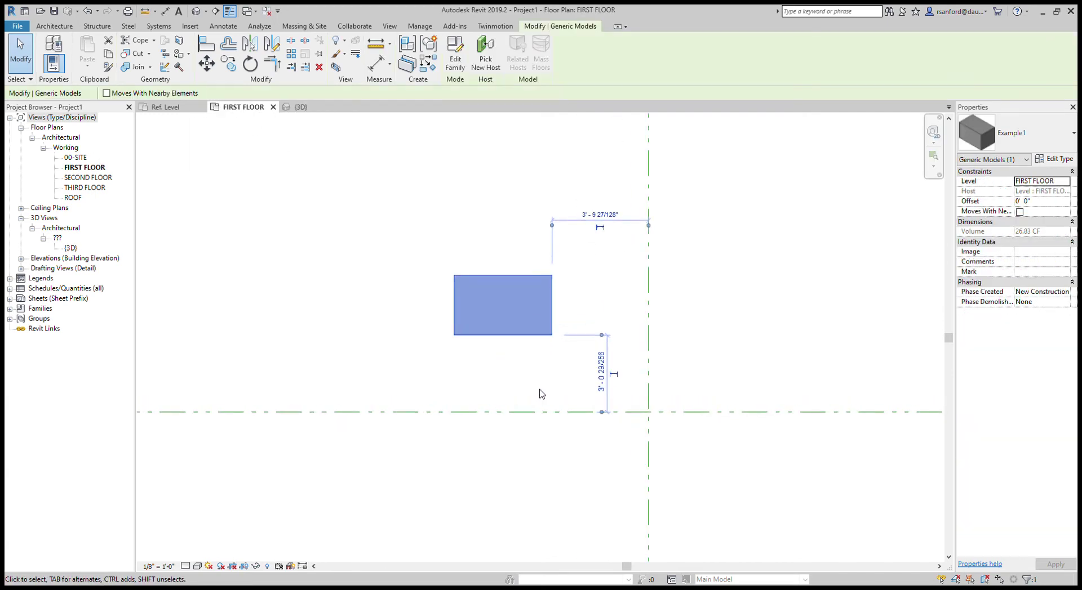
{"action": "middle_click_drag", "start_coordinate": [540, 393], "coordinate": [481, 421]}
{"action": "left_click", "coordinate": [437, 410]}
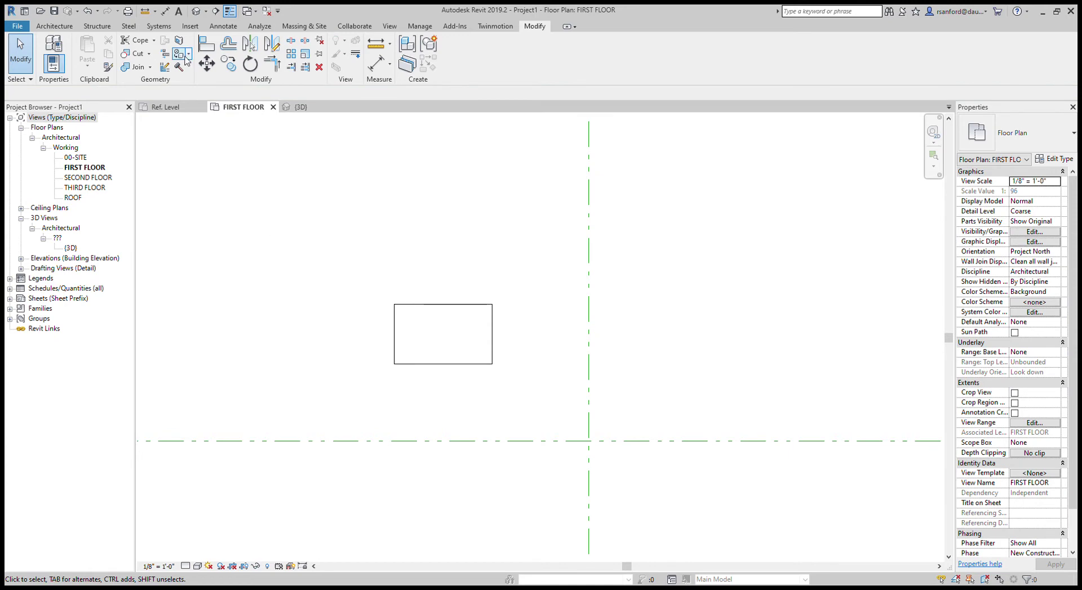
Step: Use the Align tool to check where the box's Center (Left/Right) reference lies, without aligning anything
{"action": "left_click", "coordinate": [206, 43]}
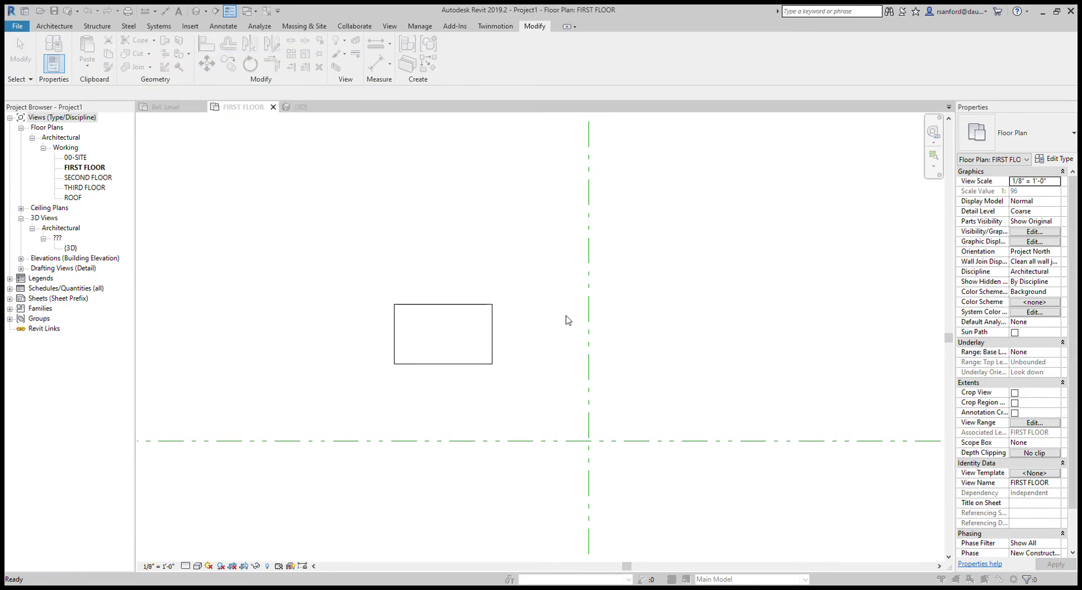
{"action": "key", "text": "a"}
{"action": "key", "text": "l"}
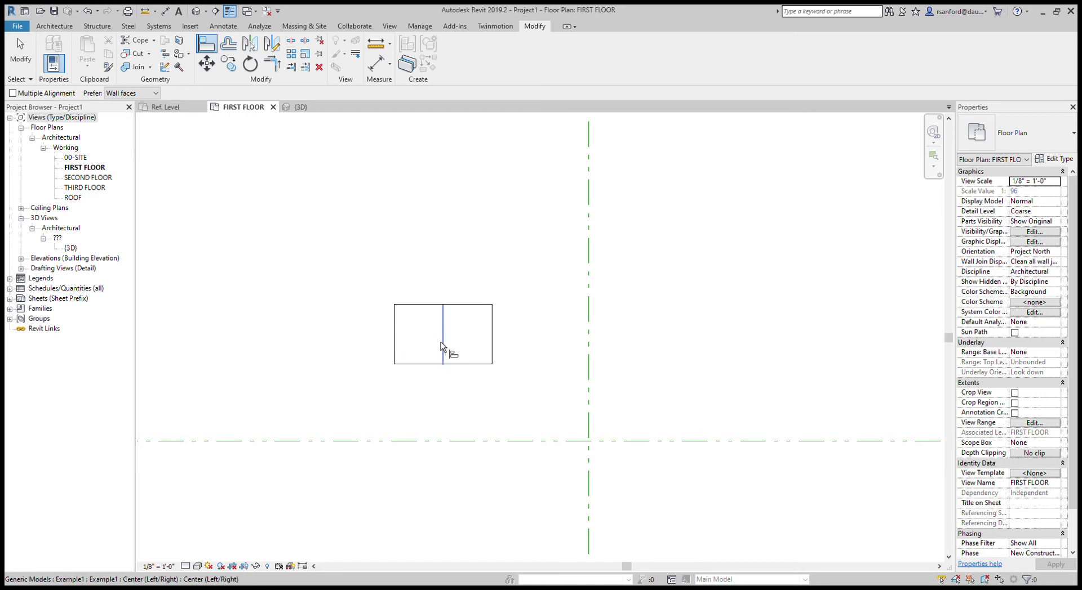
{"action": "key", "text": "Escape"}
Step: Inspect the selected box's temporary dimensions in the plan and return to the family's Ref. Level view
{"action": "left_click", "coordinate": [398, 365]}
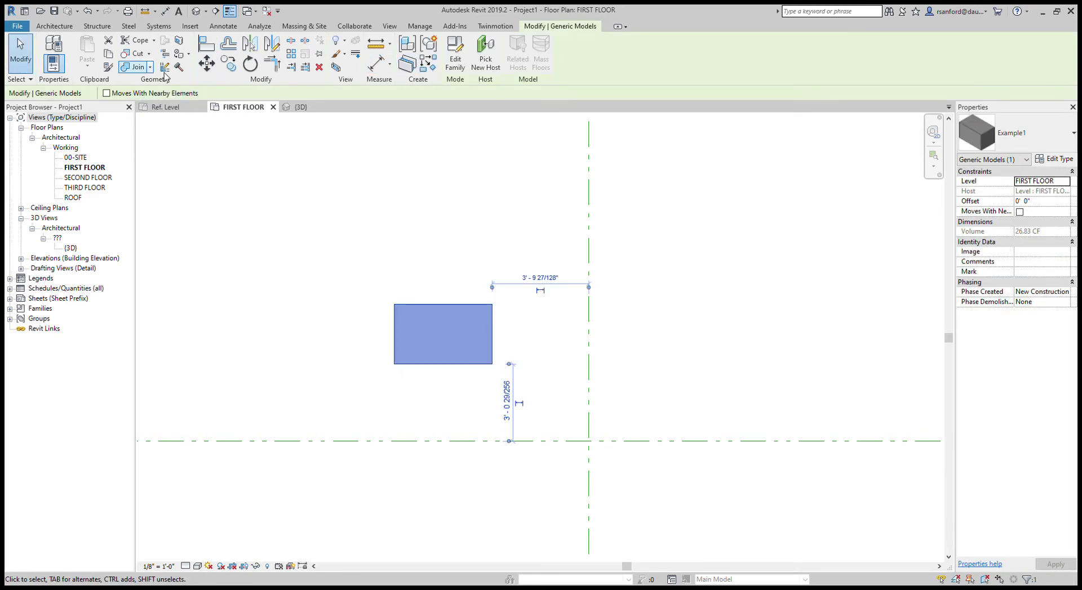
{"action": "left_click", "coordinate": [879, 169]}
{"action": "left_click", "coordinate": [441, 304]}
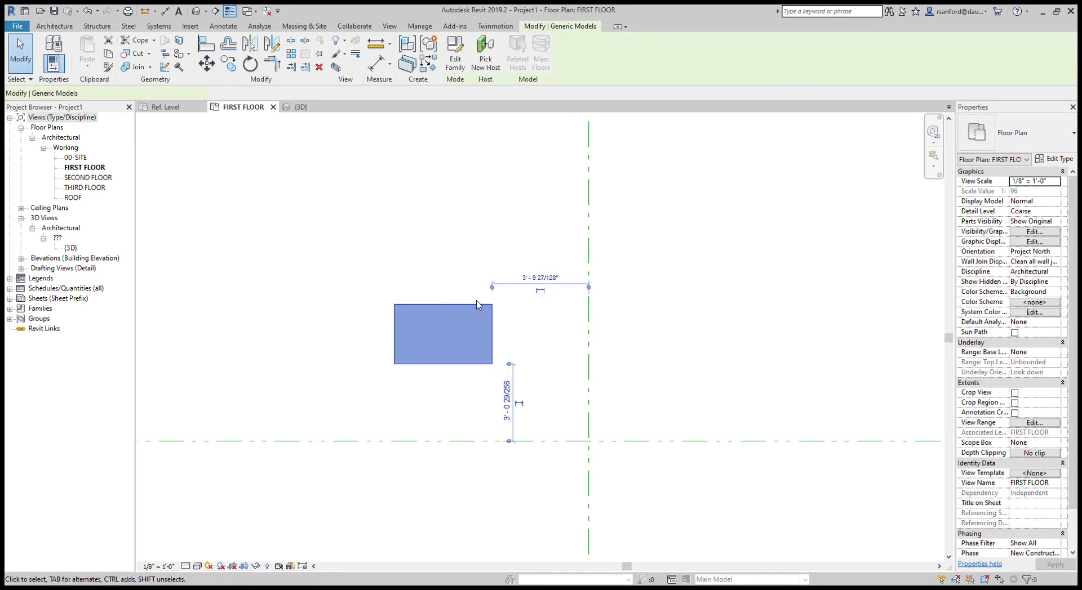
{"action": "key", "text": "Escape"}
{"action": "left_click", "coordinate": [169, 109]}
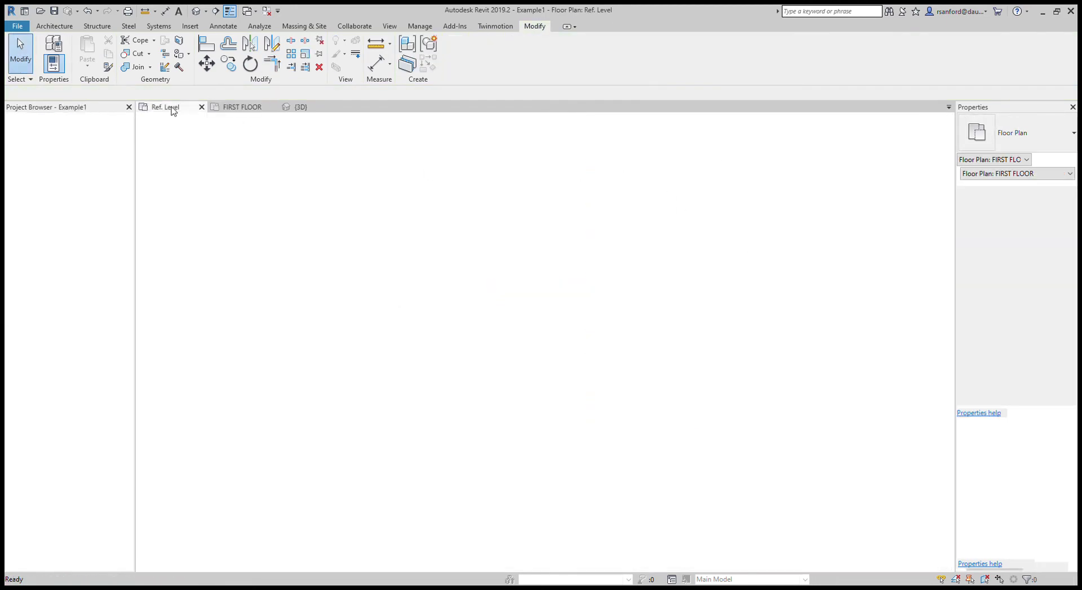
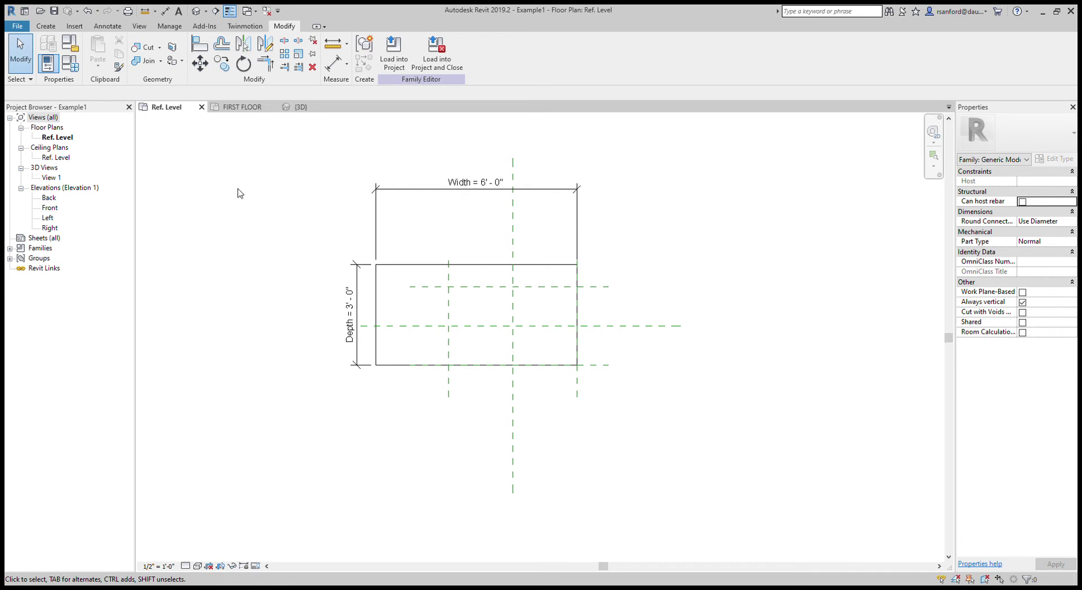
Step: Load the family into the project and use Align in the FIRST FLOOR plan to check the box's Left reference
{"action": "left_click", "coordinate": [393, 58]}
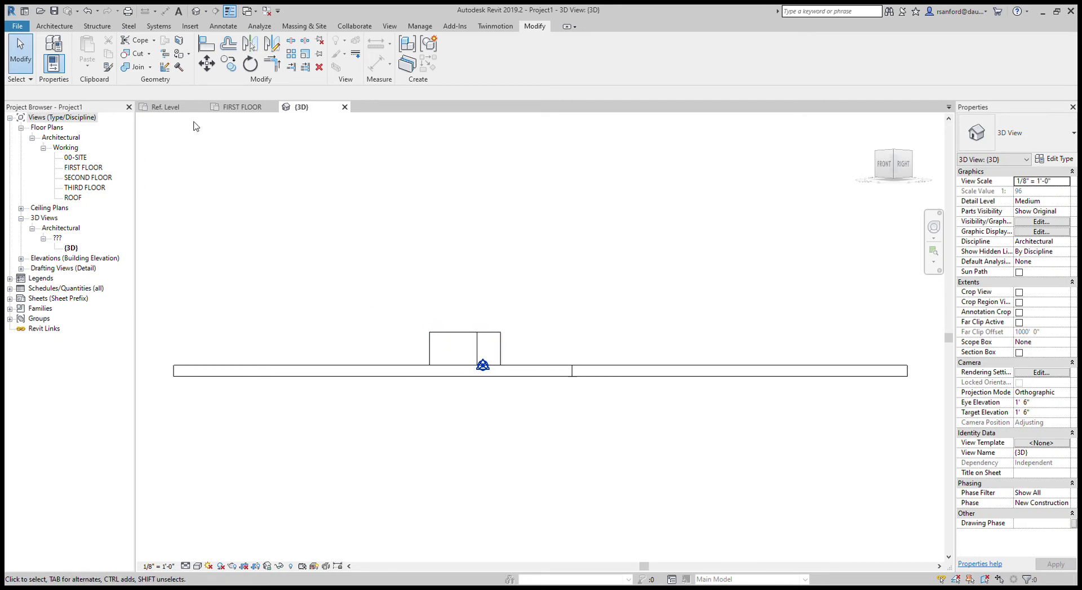
{"action": "left_click", "coordinate": [237, 107]}
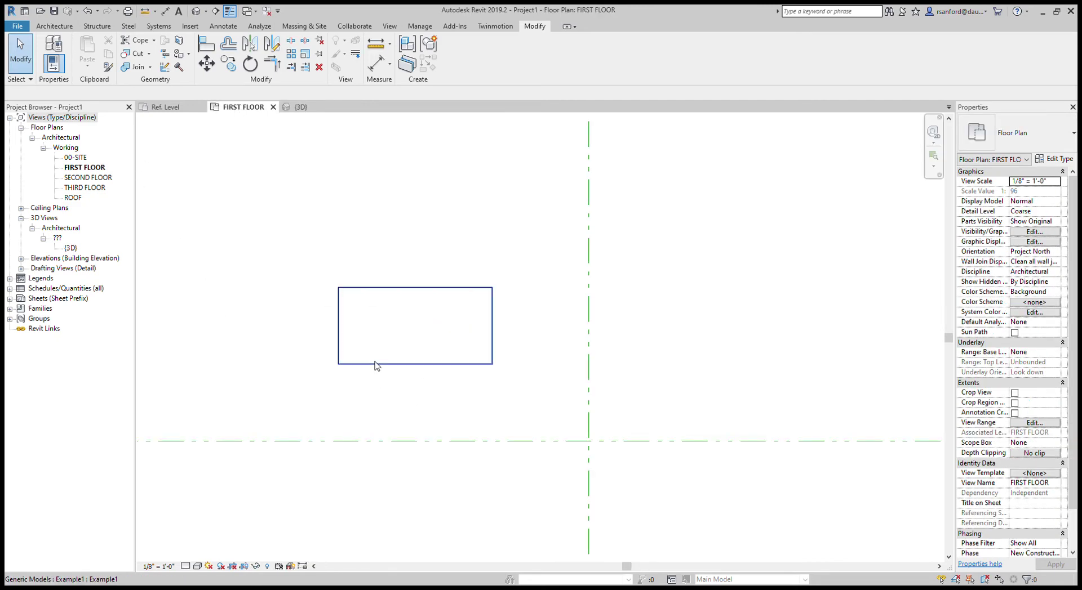
{"action": "key", "text": "a"}
{"action": "key", "text": "l"}
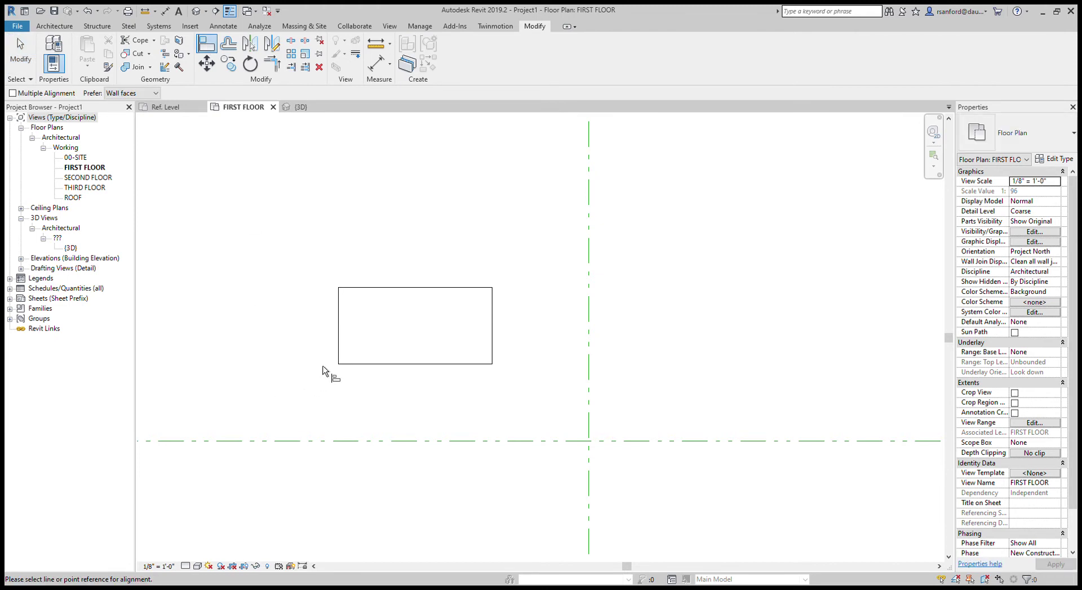
{"action": "left_click", "coordinate": [394, 347]}
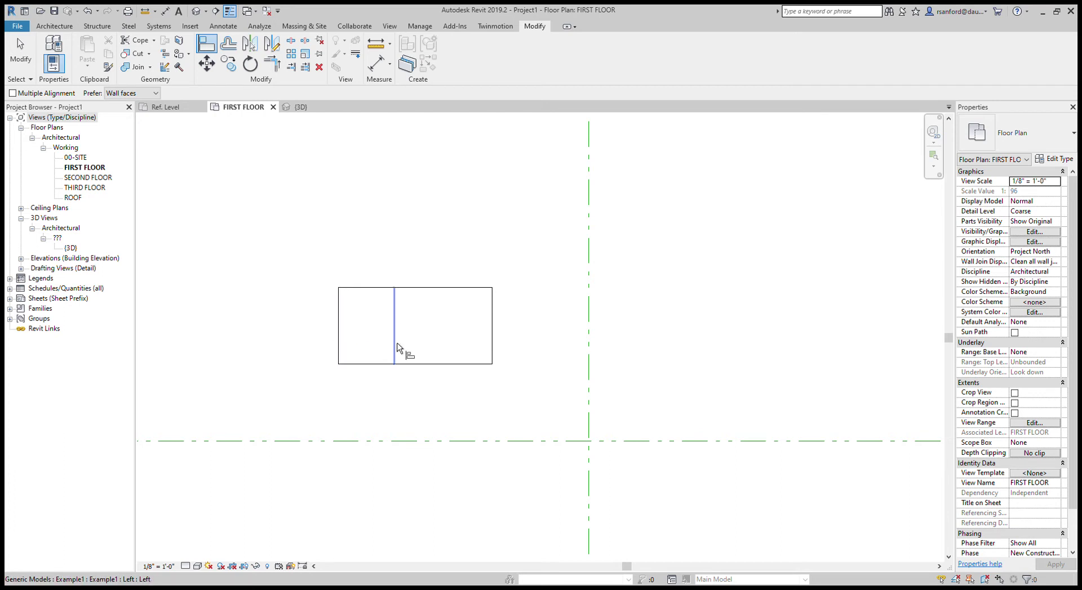
Step: Examine the box's Right and Front references and the Origin_E-W plane with Align, leaving the tool without aligning anything
{"action": "scroll", "coordinate": [333, 408], "scroll_direction": "down", "scroll_amount": 10}
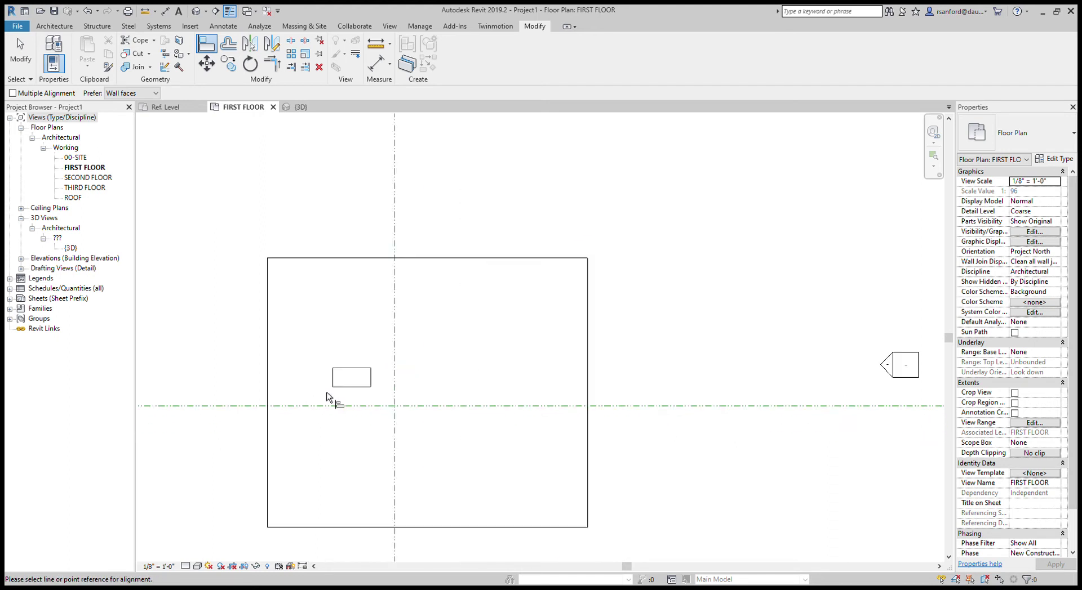
{"action": "middle_click_drag", "start_coordinate": [321, 410], "coordinate": [445, 330]}
{"action": "scroll", "coordinate": [444, 330], "scroll_direction": "down", "scroll_amount": 2}
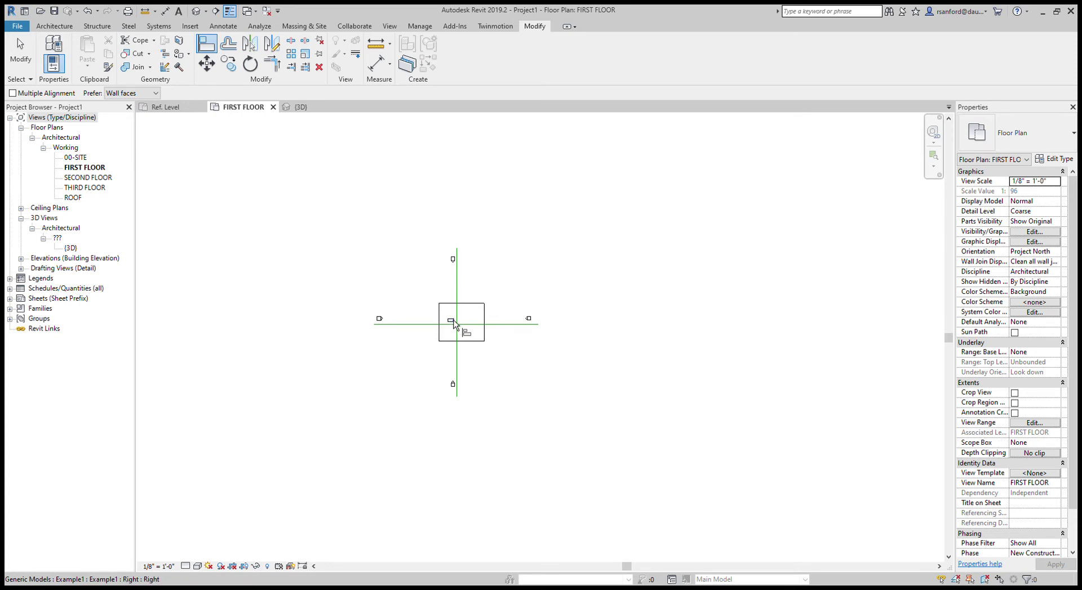
{"action": "scroll", "coordinate": [443, 326], "scroll_direction": "up", "scroll_amount": 3}
{"action": "scroll", "coordinate": [443, 326], "scroll_direction": "up", "scroll_amount": 3}
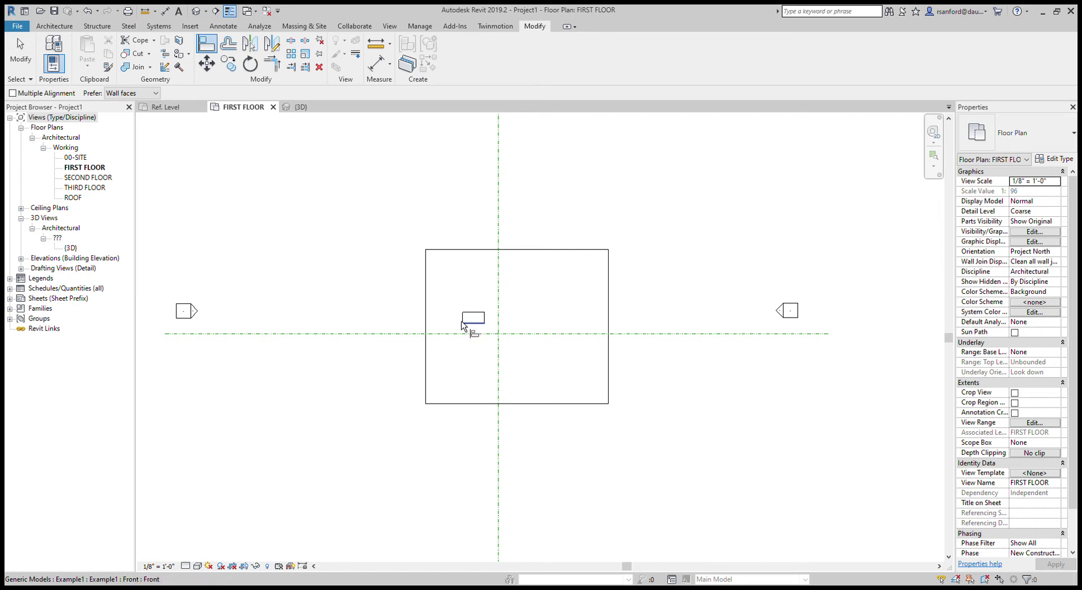
{"action": "key", "text": "Tab"}
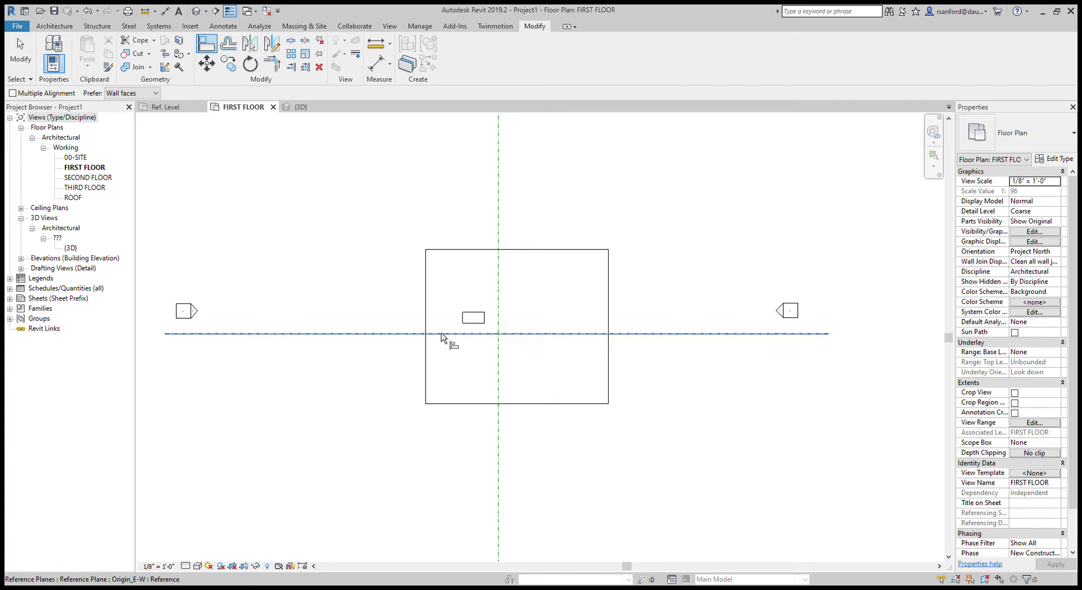
{"action": "scroll", "coordinate": [457, 331], "scroll_direction": "up", "scroll_amount": 4}
{"action": "key", "text": "Escape"}
{"action": "scroll", "coordinate": [458, 330], "scroll_direction": "down", "scroll_amount": 3}
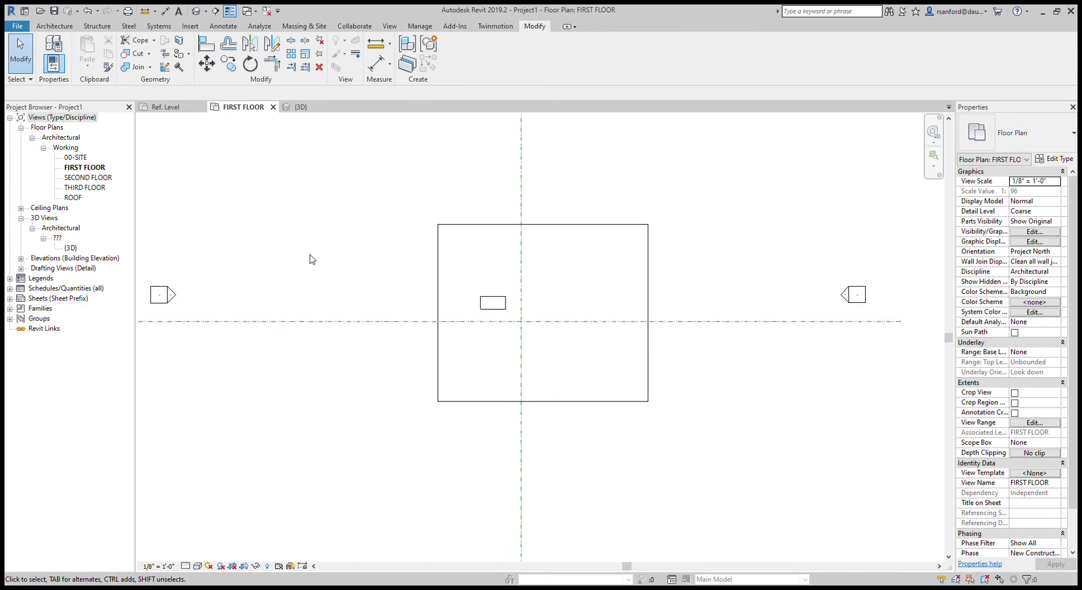
Step: In the family's Ref. Level view, place an aligned dimension string across the box's side edges and the Center (Left/Right) plane
{"action": "left_click", "coordinate": [169, 107]}
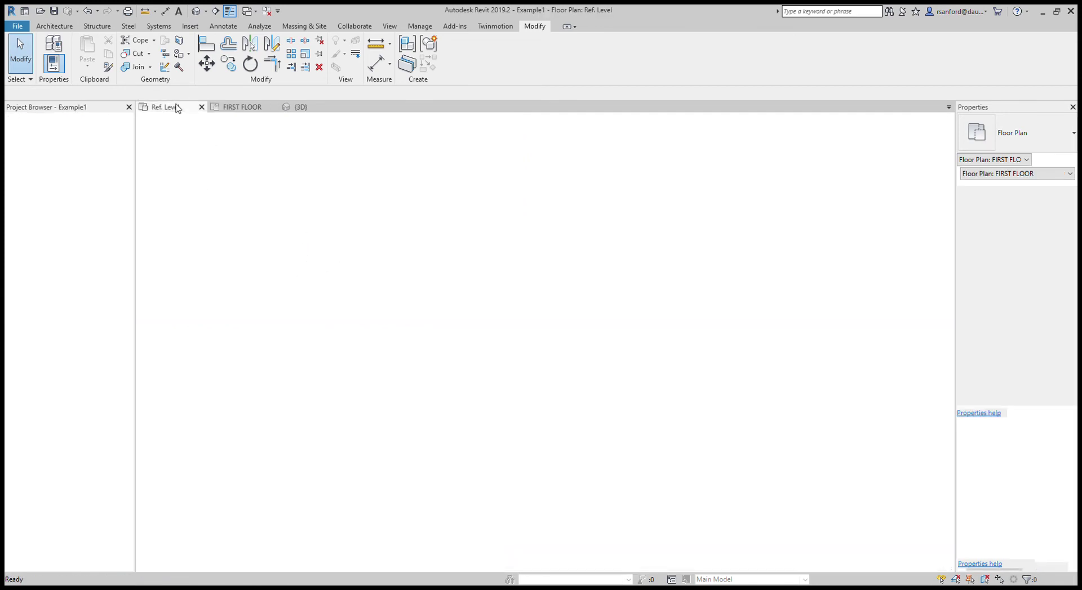
{"action": "scroll", "coordinate": [367, 358], "scroll_direction": "up", "scroll_amount": 3}
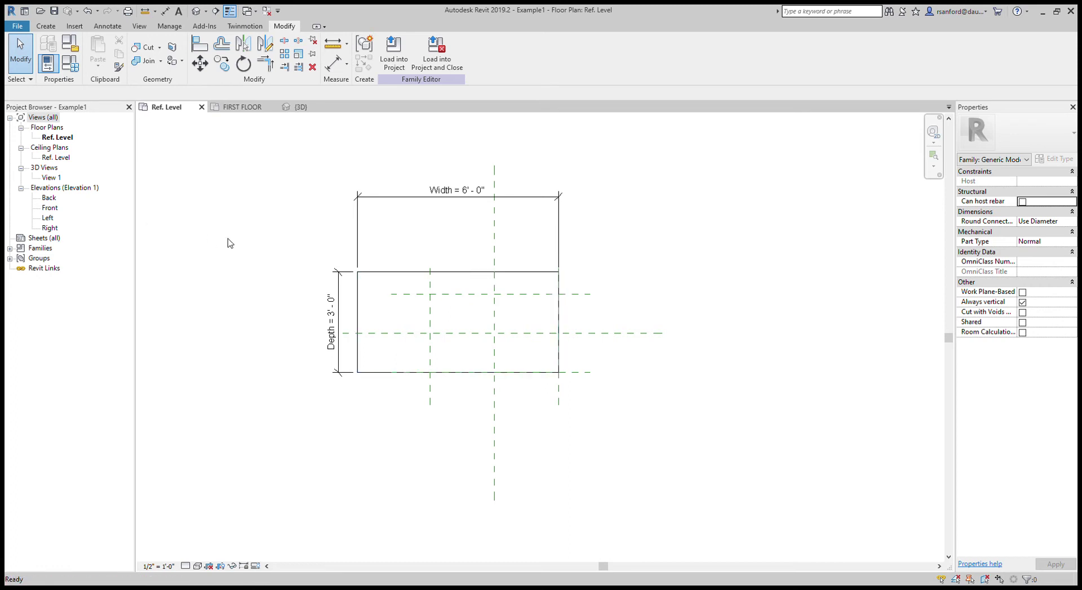
{"action": "left_click", "coordinate": [166, 11]}
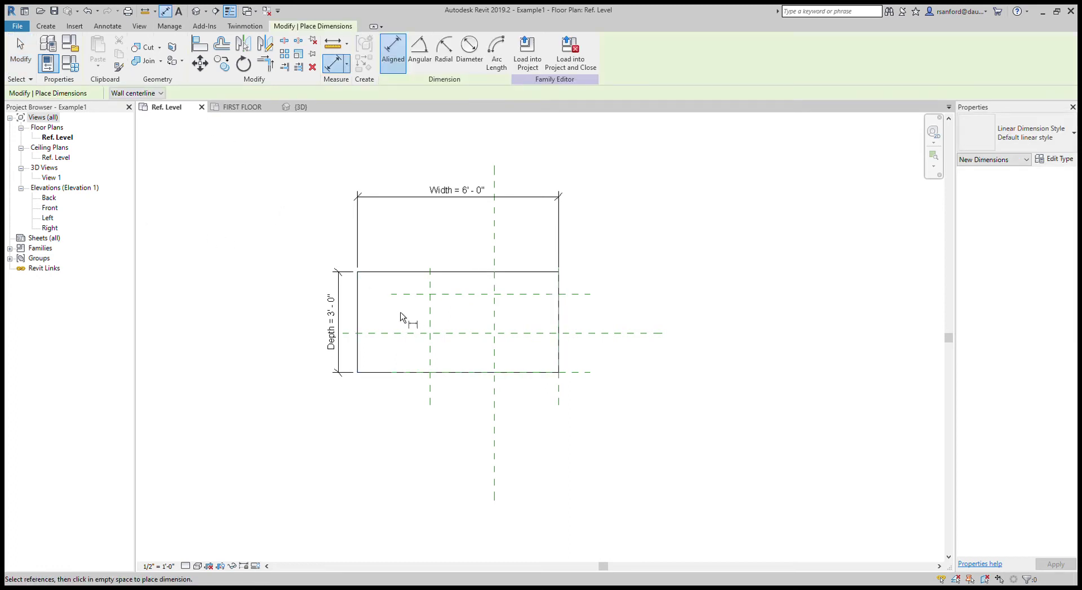
{"action": "left_click", "coordinate": [559, 316]}
{"action": "left_click", "coordinate": [494, 249]}
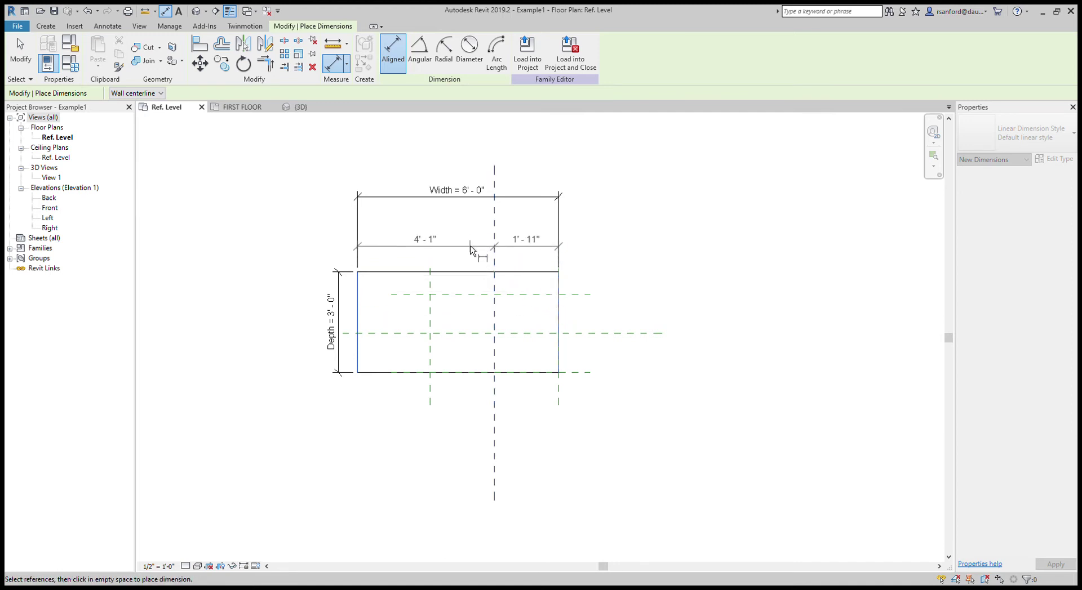
{"action": "left_click", "coordinate": [471, 236]}
{"action": "key", "text": "Escape"}
Step: Apply the EQ constraint to the new dimension string so the box is centered on the Center (Left/Right) plane
{"action": "left_click", "coordinate": [456, 236]}
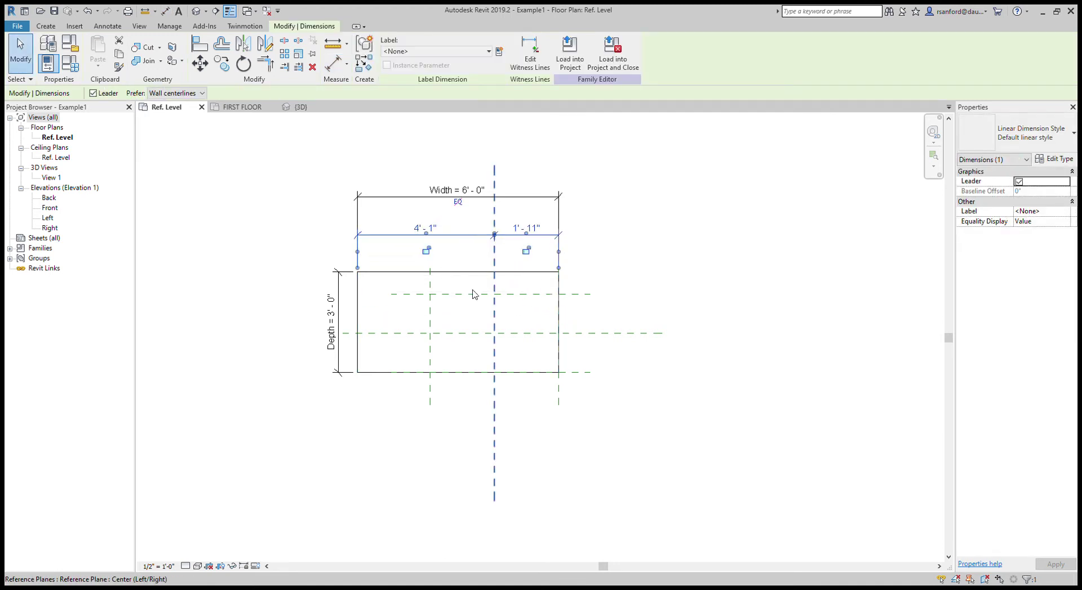
{"action": "left_click", "coordinate": [459, 203]}
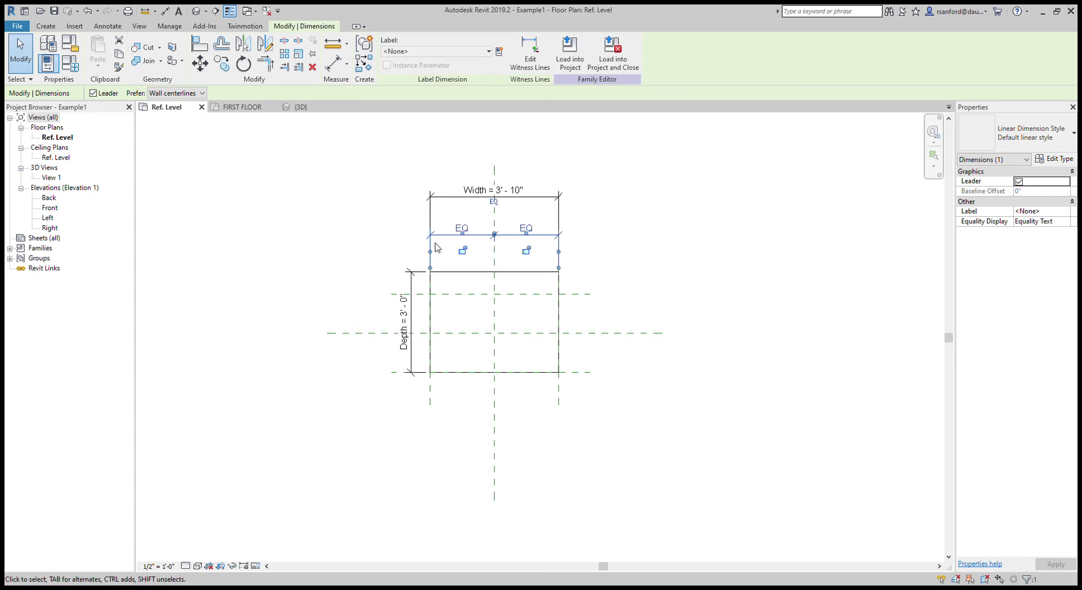
{"action": "left_click", "coordinate": [369, 248]}
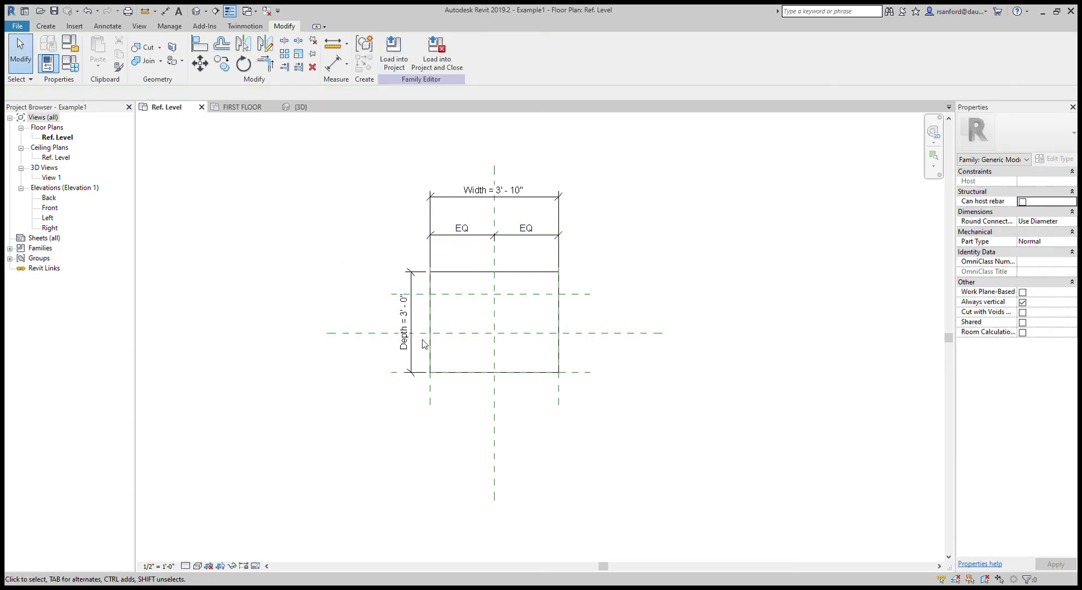
Step: Set the family's Width to 6'-0" and compare the resized box with the Left and Right reference planes
{"action": "middle_click_drag", "start_coordinate": [402, 236], "coordinate": [421, 213]}
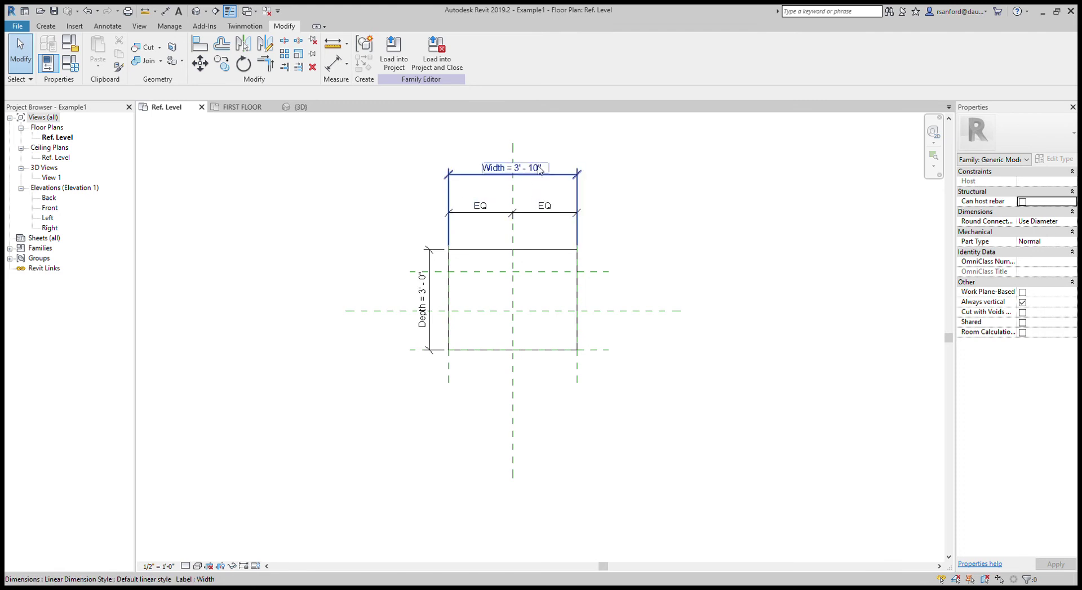
{"action": "left_click", "coordinate": [75, 66]}
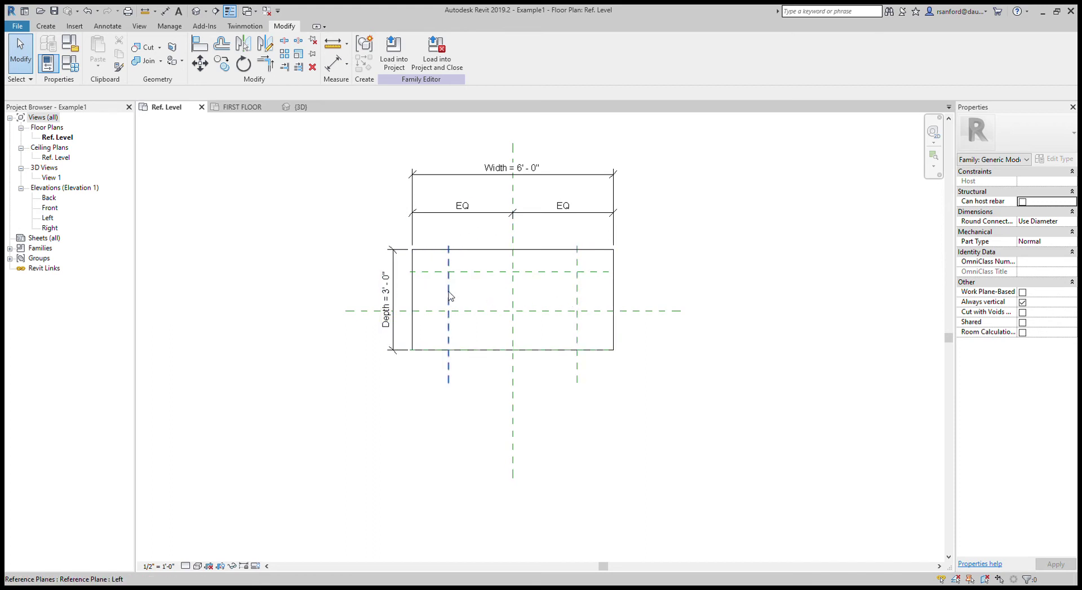
{"action": "scroll", "coordinate": [361, 264], "scroll_direction": "down", "scroll_amount": 2}
{"action": "middle_click_drag", "start_coordinate": [360, 264], "coordinate": [410, 335]}
{"action": "scroll", "coordinate": [572, 301], "scroll_direction": "up", "scroll_amount": 8}
{"action": "scroll", "coordinate": [553, 297], "scroll_direction": "down", "scroll_amount": 3}
{"action": "scroll", "coordinate": [426, 284], "scroll_direction": "up", "scroll_amount": 1}
{"action": "middle_click_drag", "start_coordinate": [426, 284], "coordinate": [435, 277]}
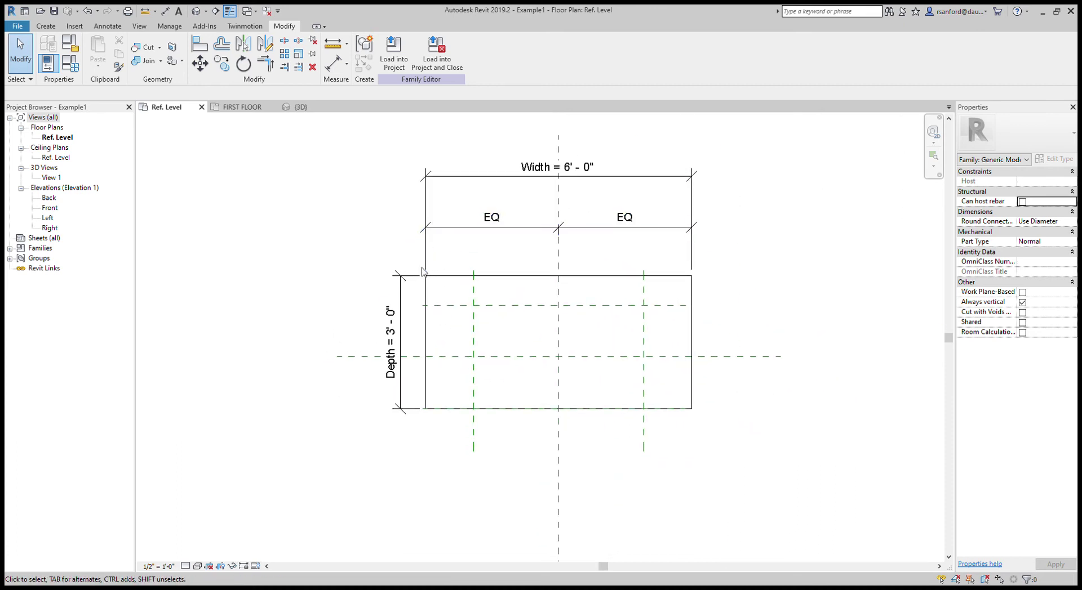
{"action": "middle_click_drag", "start_coordinate": [351, 290], "coordinate": [366, 193]}
{"action": "middle_click_drag", "start_coordinate": [407, 254], "coordinate": [359, 397]}
{"action": "mouse_move", "coordinate": [304, 355]}
{"action": "middle_mouse_down"}
{"action": "mouse_move", "coordinate": [386, 236]}
{"action": "mouse_move", "coordinate": [242, 383]}
{"action": "middle_mouse_up"}
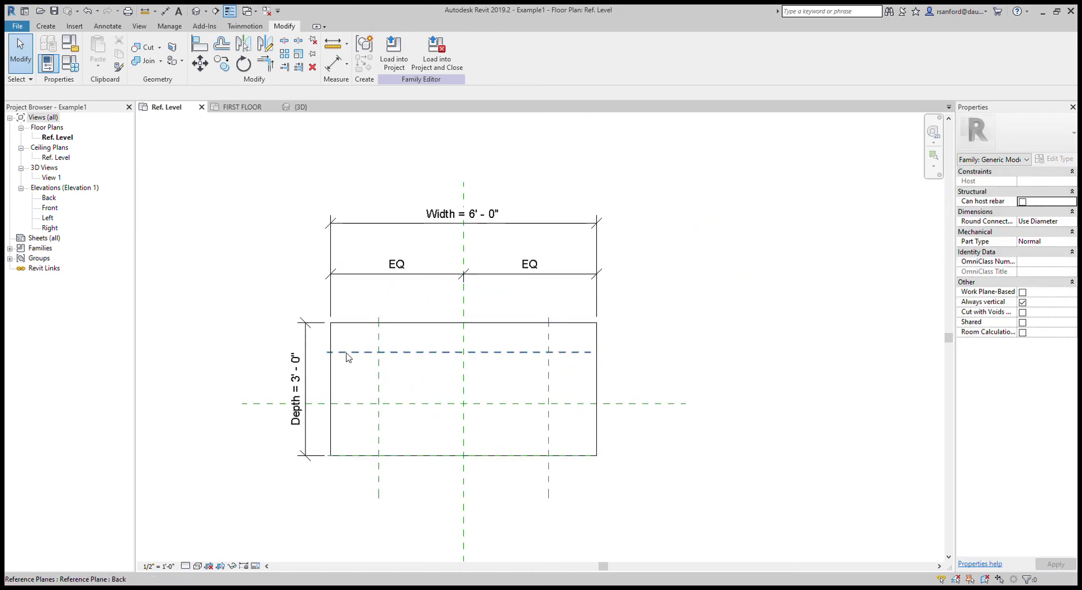
Step: Undo the Width change and set the Depth to 2'-4" to match the Back reference plane
{"action": "left_click", "coordinate": [306, 421]}
{"action": "key", "text": "Escape"}
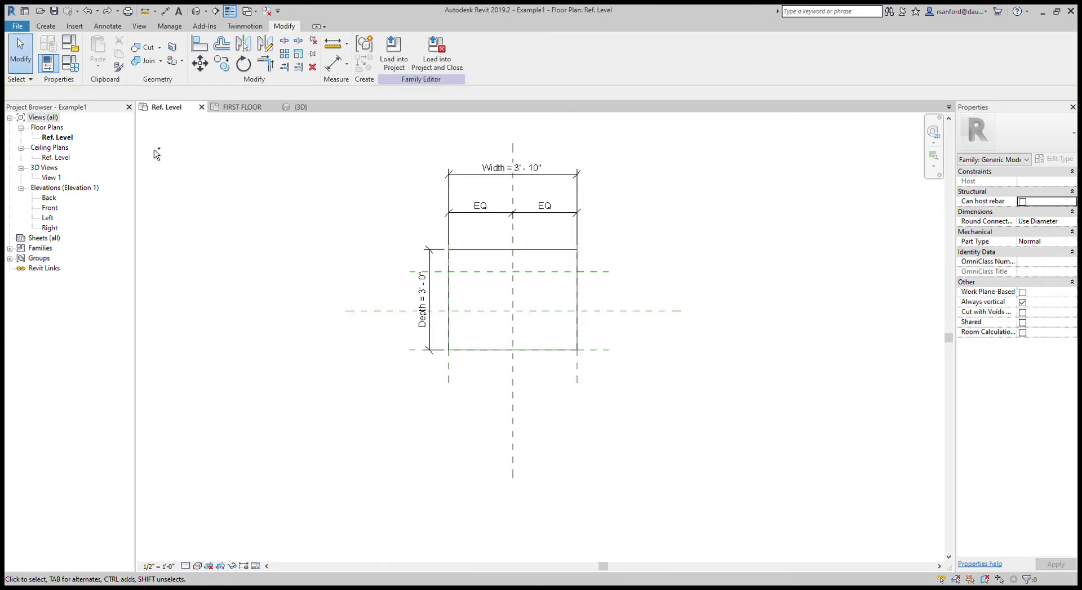
{"action": "left_click", "coordinate": [478, 273]}
{"action": "left_click", "coordinate": [480, 263]}
{"action": "left_click", "coordinate": [73, 67]}
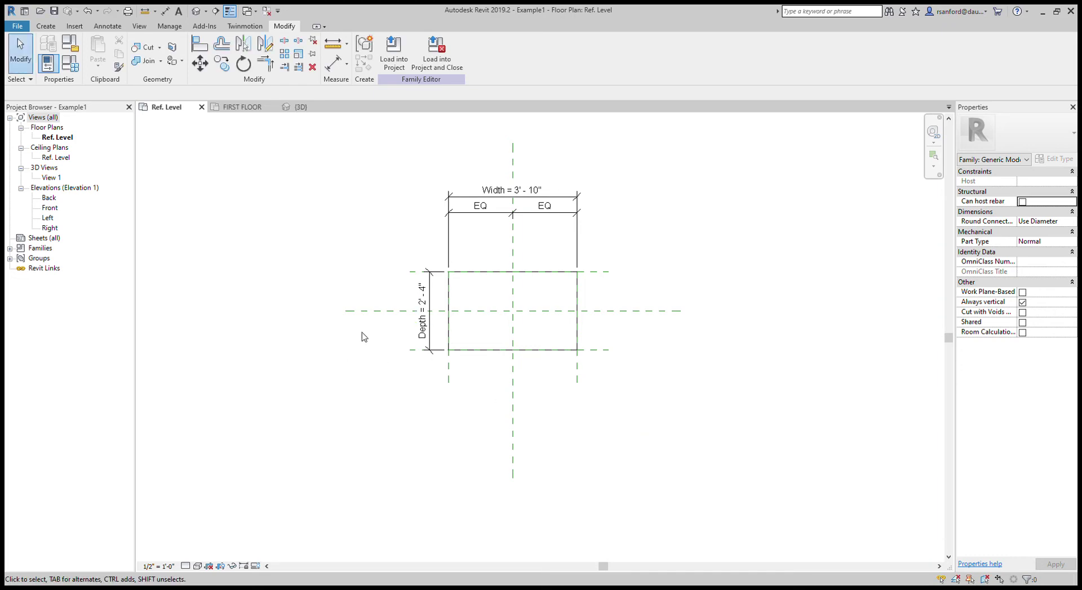
Step: Move the EQ dimension string closer to the box, clear of the Width dimension
{"action": "middle_click_drag", "start_coordinate": [385, 309], "coordinate": [372, 340]}
{"action": "scroll", "coordinate": [374, 338], "scroll_direction": "up", "scroll_amount": 2}
{"action": "middle_click_drag", "start_coordinate": [448, 234], "coordinate": [404, 295]}
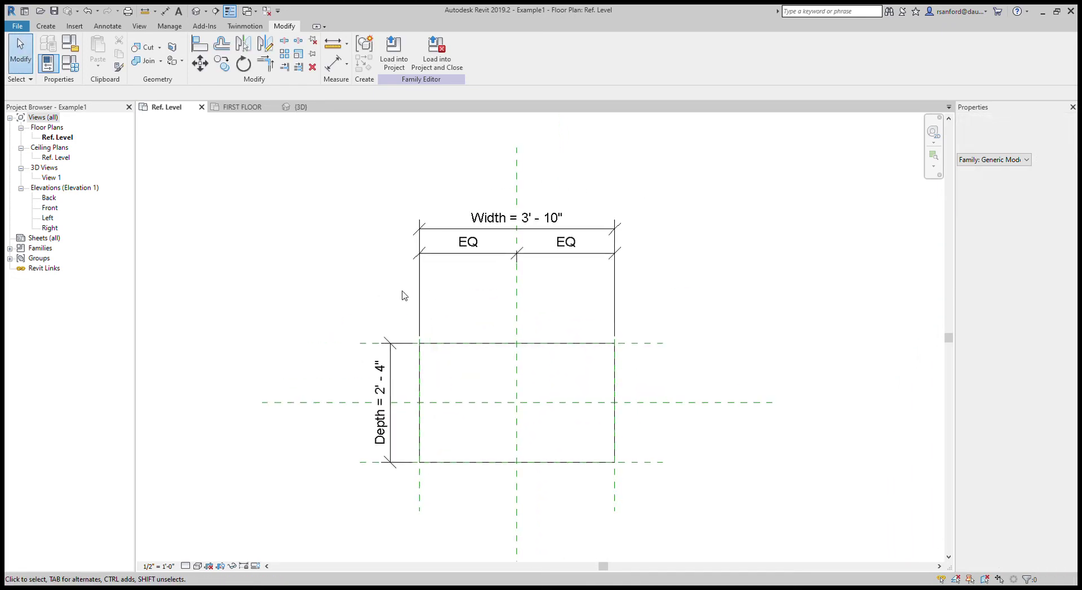
{"action": "left_click", "coordinate": [442, 254]}
{"action": "left_click_drag", "start_coordinate": [442, 254], "coordinate": [375, 283]}
{"action": "key", "text": "Escape"}
{"action": "middle_click_drag", "start_coordinate": [302, 313], "coordinate": [259, 305]}
{"action": "mouse_move", "coordinate": [348, 326]}
{"action": "middle_mouse_down"}
{"action": "mouse_move", "coordinate": [347, 302]}
{"action": "mouse_move", "coordinate": [329, 330]}
{"action": "middle_mouse_up"}
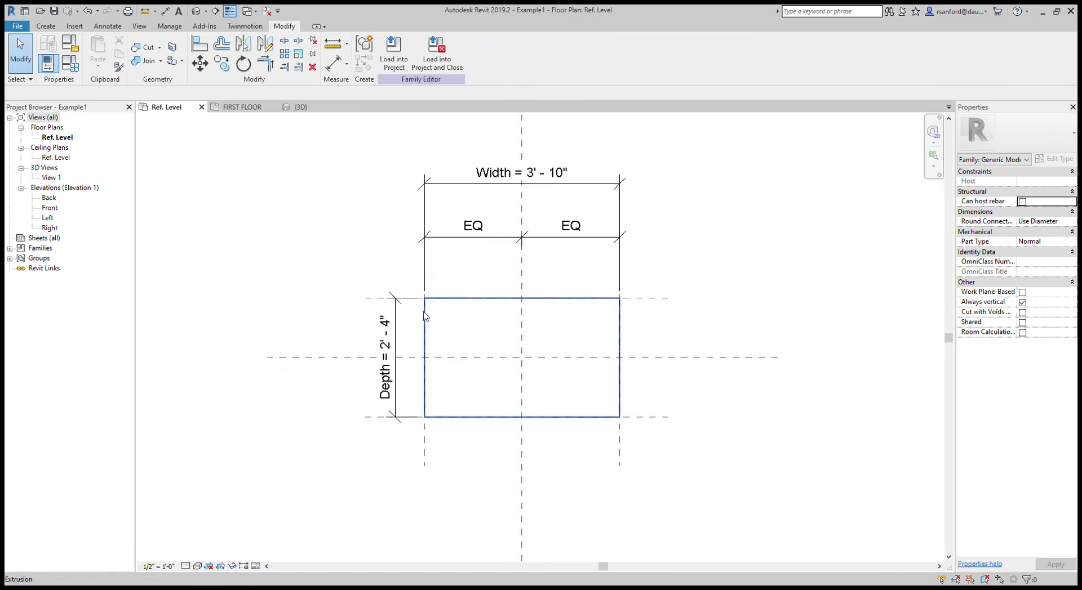
Step: Move the Depth dimension farther out from the box's left edge
{"action": "left_click", "coordinate": [395, 322]}
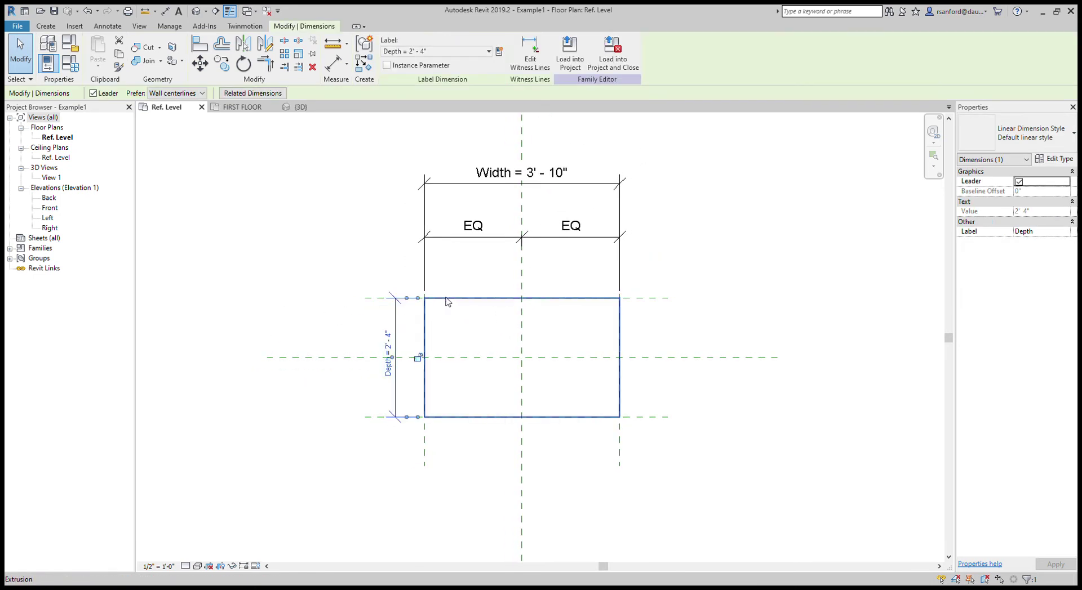
{"action": "left_click_drag", "start_coordinate": [397, 322], "coordinate": [315, 325]}
{"action": "left_click", "coordinate": [251, 338]}
Step: Reattach both witness lines of the Depth dimension from the box edges to the Back and Front reference planes
{"action": "mouse_move", "coordinate": [271, 347]}
{"action": "middle_mouse_down"}
{"action": "mouse_move", "coordinate": [294, 295]}
{"action": "mouse_move", "coordinate": [268, 385]}
{"action": "middle_mouse_up"}
{"action": "left_click", "coordinate": [314, 361]}
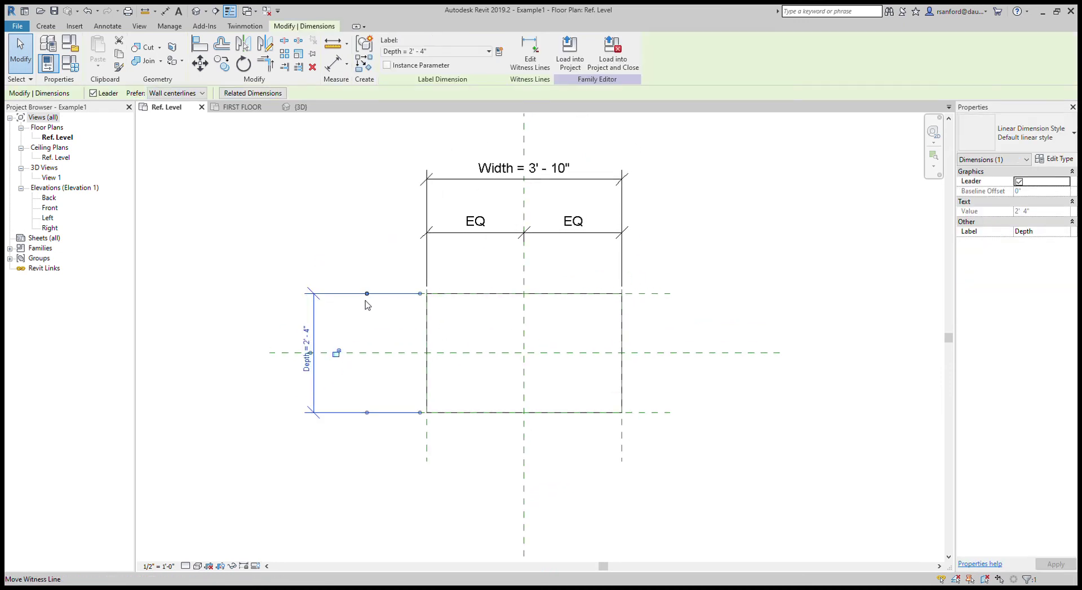
{"action": "left_click_drag", "start_coordinate": [367, 294], "coordinate": [398, 301]}
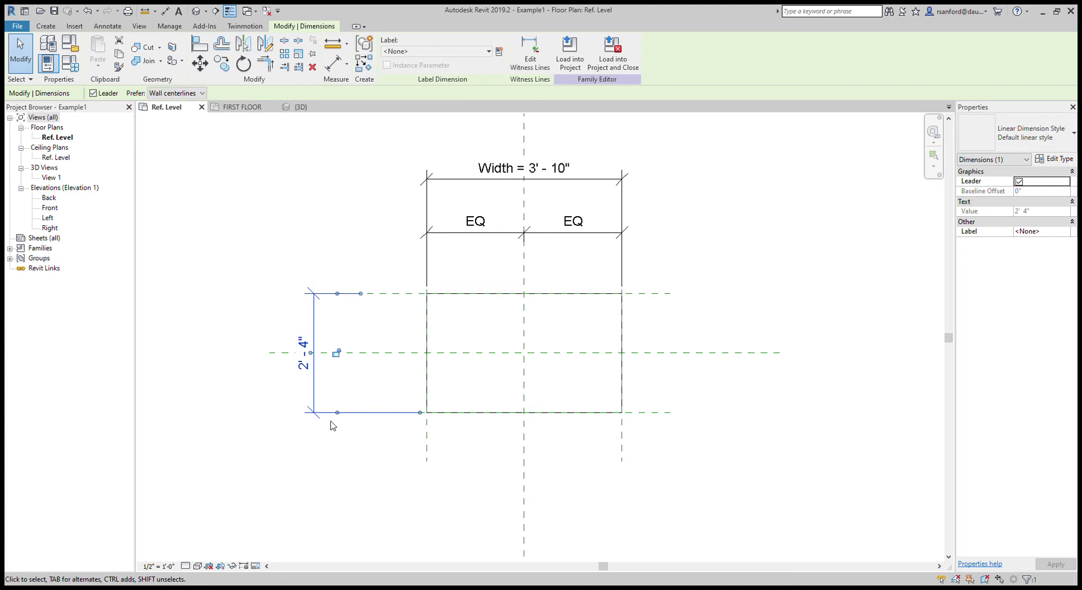
{"action": "left_click_drag", "start_coordinate": [337, 413], "coordinate": [382, 413]}
{"action": "scroll", "coordinate": [344, 477], "scroll_direction": "down", "scroll_amount": 1}
{"action": "middle_click_drag", "start_coordinate": [346, 482], "coordinate": [342, 473]}
{"action": "key", "text": "Escape"}
Step: Reattach both witness lines of the Width dimension from the box edges to the Left and Right reference planes
{"action": "left_click", "coordinate": [401, 266]}
{"action": "scroll", "coordinate": [401, 266], "scroll_direction": "up", "scroll_amount": 3}
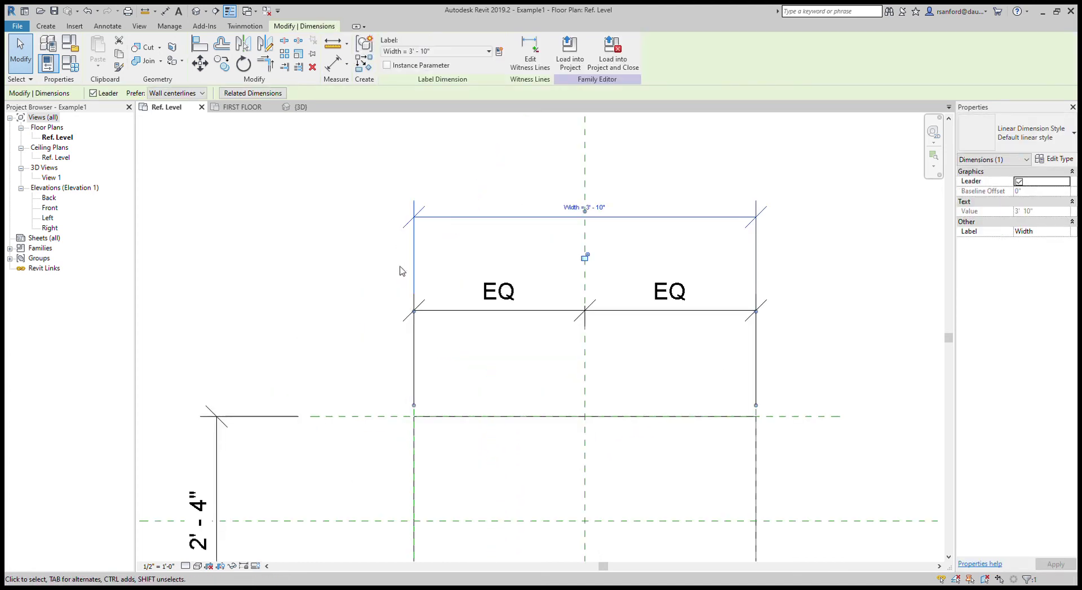
{"action": "left_click_drag", "start_coordinate": [414, 315], "coordinate": [415, 448]}
{"action": "scroll", "coordinate": [357, 306], "scroll_direction": "down", "scroll_amount": 3}
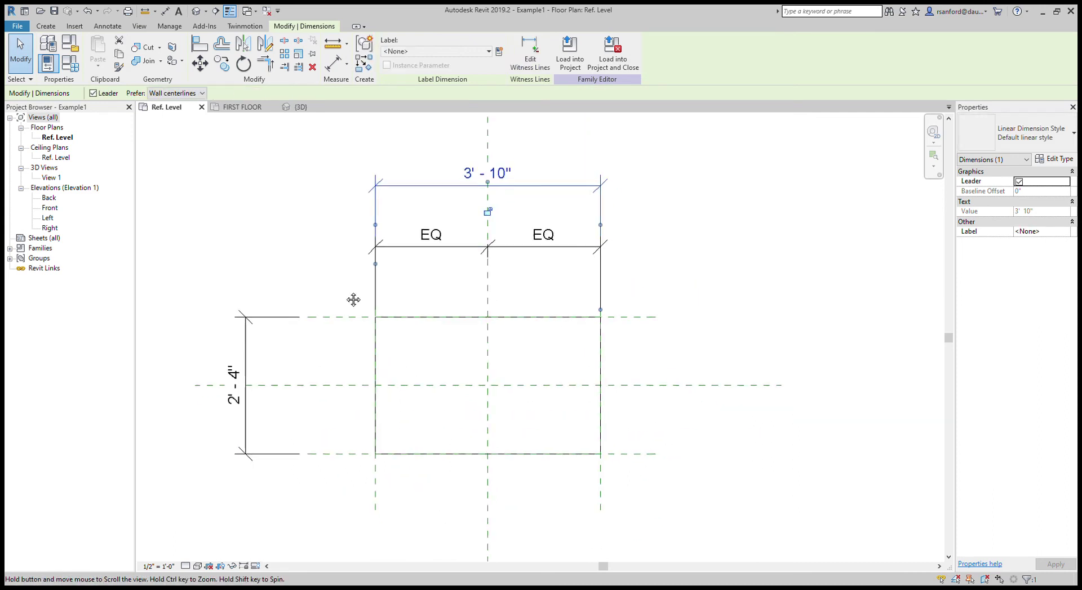
{"action": "left_click_drag", "start_coordinate": [603, 219], "coordinate": [598, 339]}
{"action": "key", "text": "Tab"}
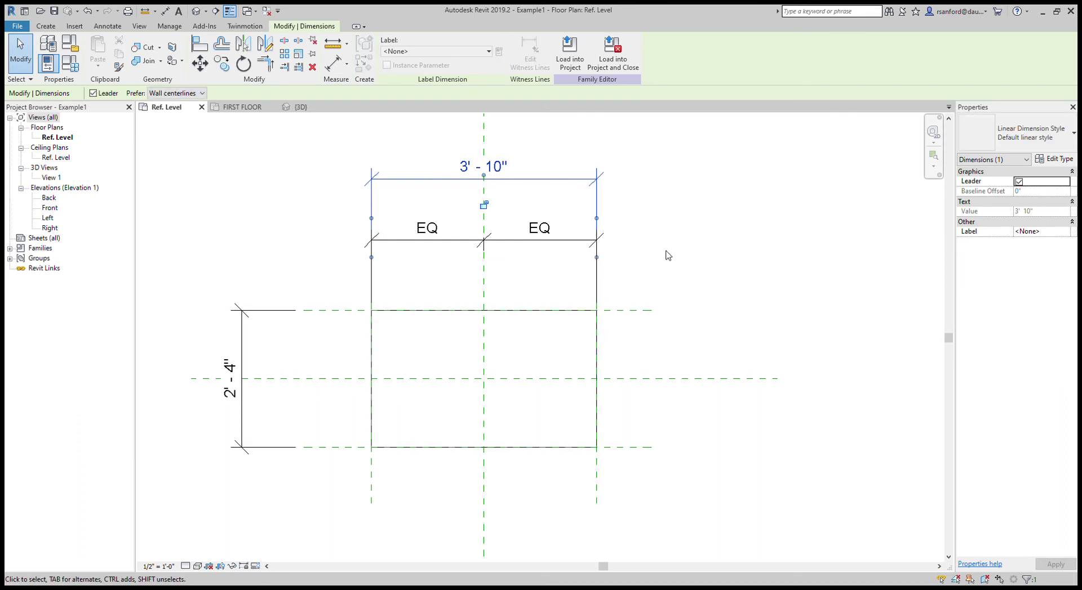
{"action": "left_click", "coordinate": [666, 251]}
Step: Reattach the outer witness lines of the EQ dimension string to the Left and Right reference planes
{"action": "middle_click_drag", "start_coordinate": [644, 264], "coordinate": [668, 225]}
{"action": "left_click", "coordinate": [398, 241]}
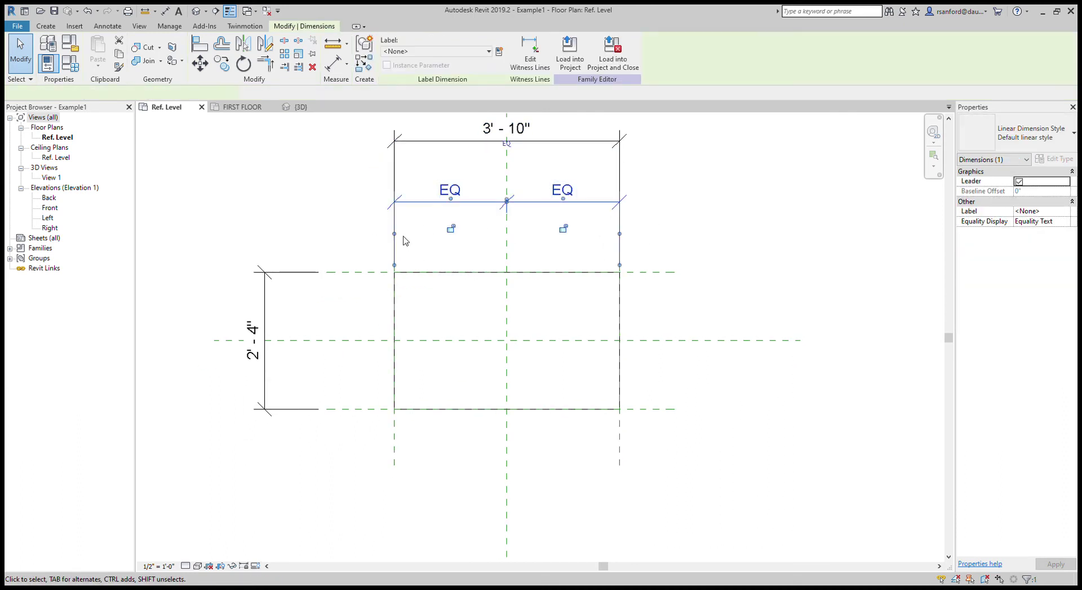
{"action": "left_click_drag", "start_coordinate": [395, 292], "coordinate": [396, 292]}
{"action": "key", "text": "Tab"}
{"action": "left_click_drag", "start_coordinate": [620, 211], "coordinate": [620, 304]}
{"action": "key", "text": "Tab"}
{"action": "scroll", "coordinate": [653, 228], "scroll_direction": "down", "scroll_amount": 2}
{"action": "left_click", "coordinate": [658, 231]}
{"action": "middle_click_drag", "start_coordinate": [524, 237], "coordinate": [507, 270]}
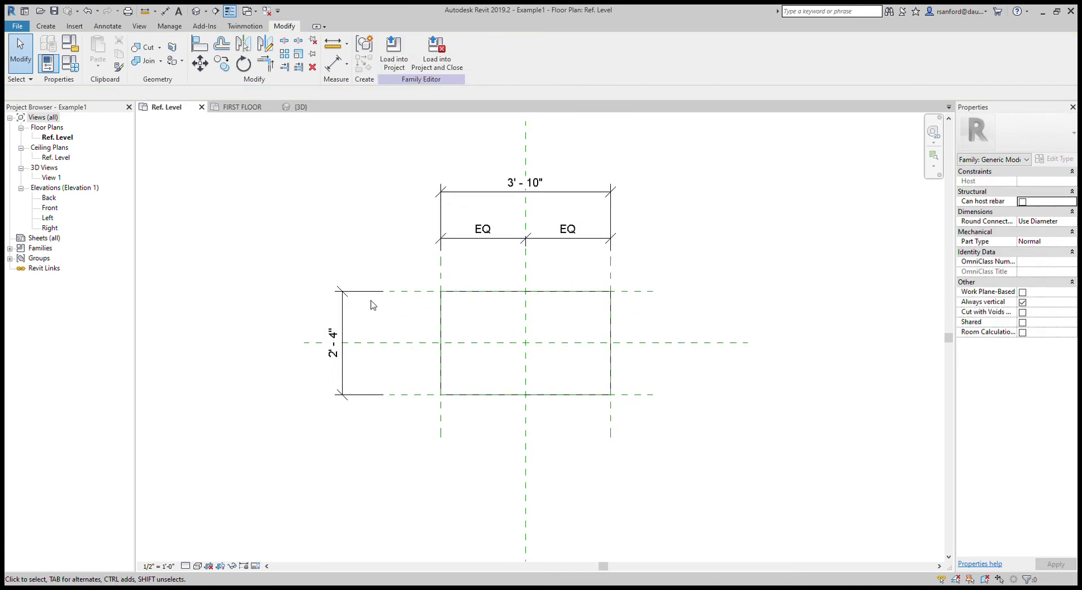
Step: Place an aligned dimension string across the Front, centre and Back reference planes, between the box and the overall depth dimension
{"action": "middle_click_drag", "start_coordinate": [368, 309], "coordinate": [402, 258]}
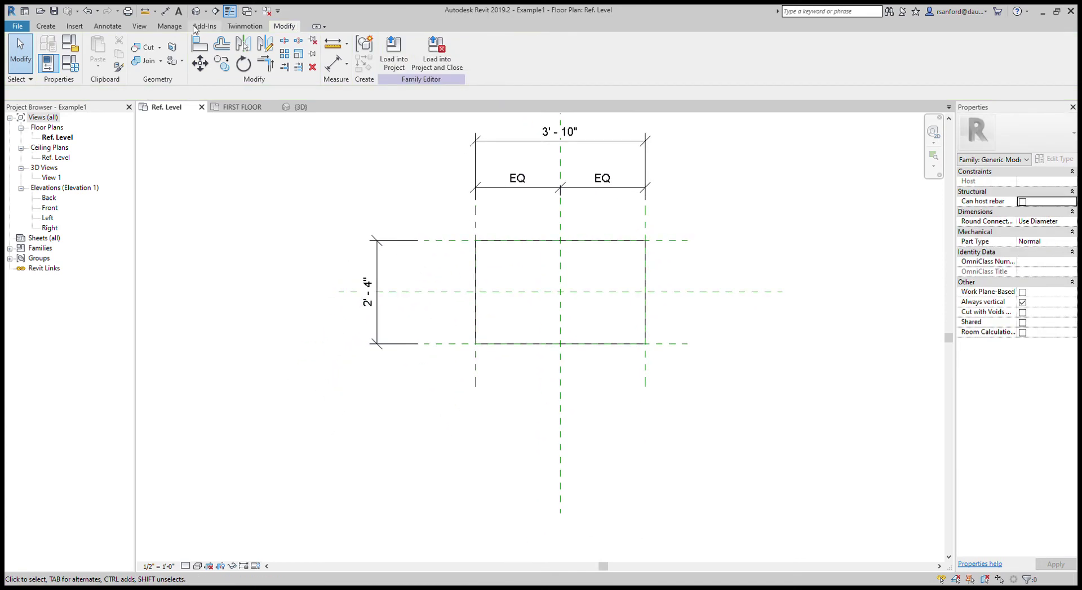
{"action": "left_click", "coordinate": [165, 11]}
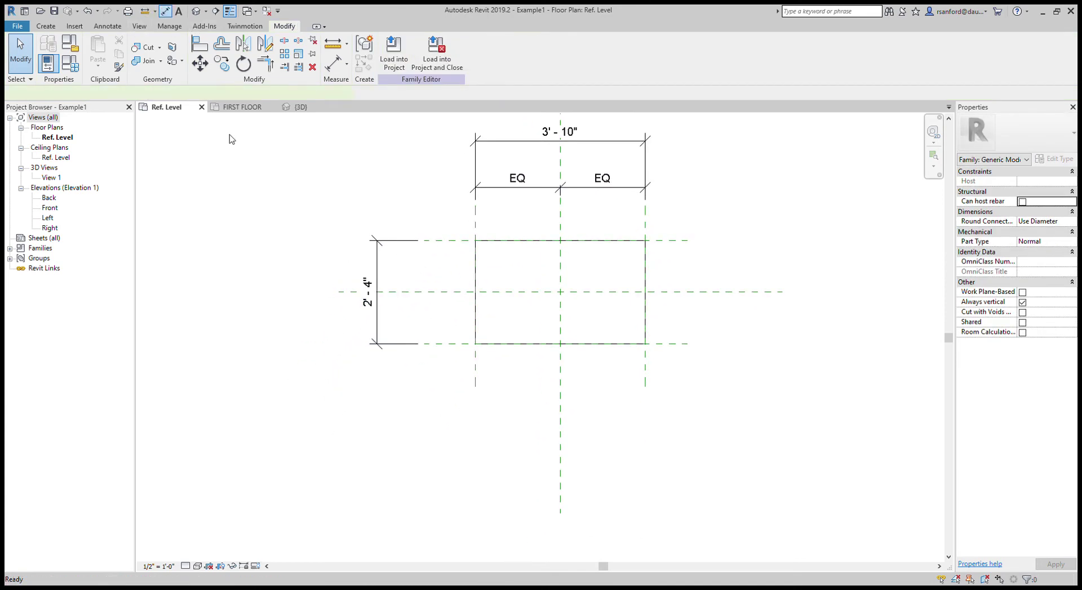
{"action": "left_click", "coordinate": [451, 344]}
{"action": "left_click", "coordinate": [449, 292]}
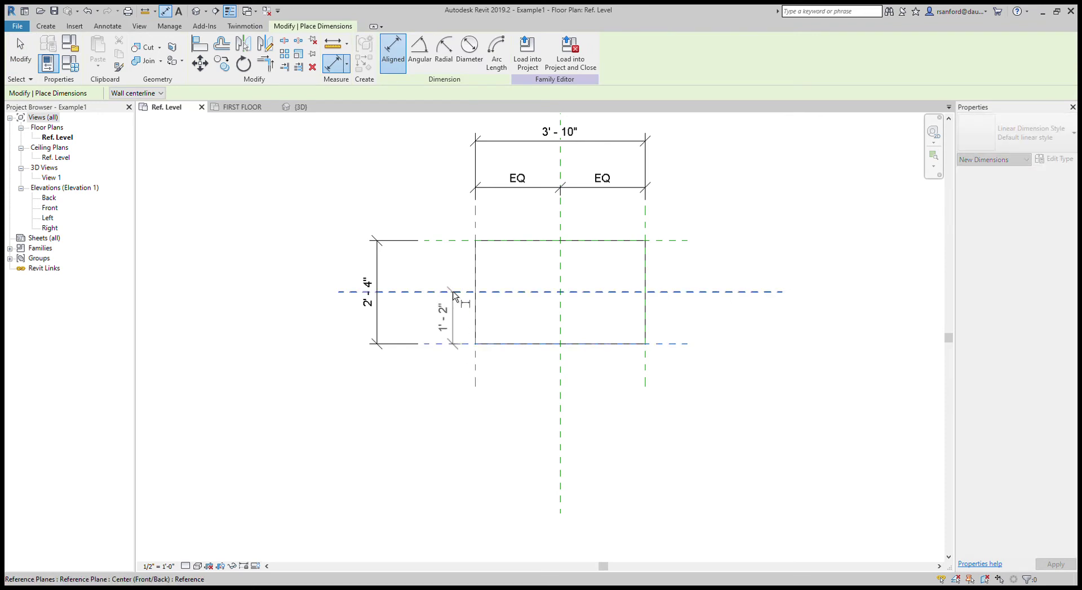
{"action": "left_click", "coordinate": [450, 243]}
{"action": "left_click", "coordinate": [403, 304]}
{"action": "key", "text": "Escape"}
{"action": "key", "text": "Escape"}
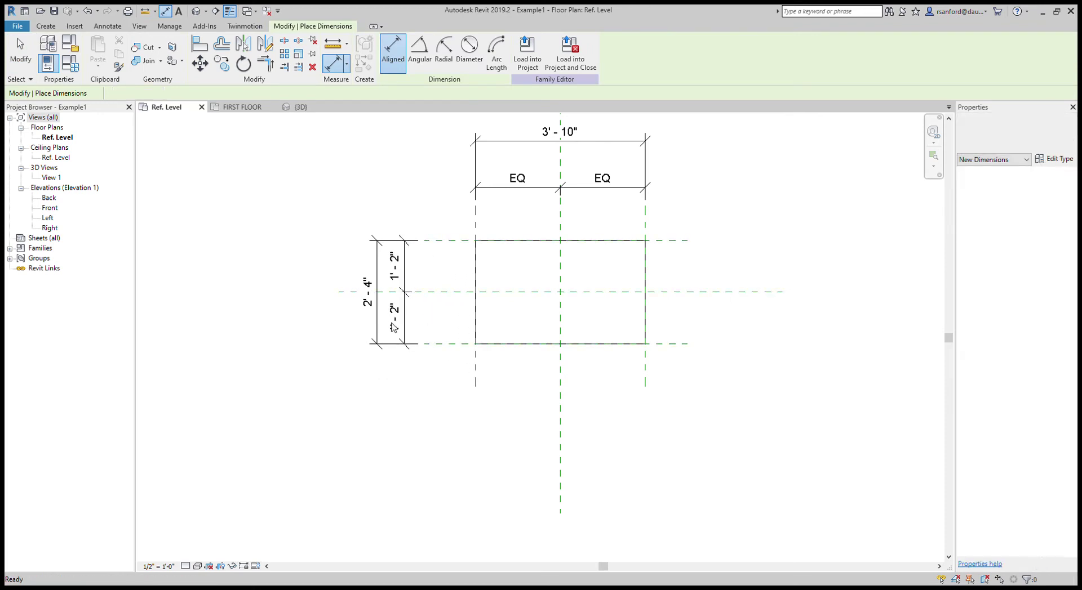
Step: Constrain the dimension string across the Front, centre and Back reference planes to equal spacing
{"action": "left_click", "coordinate": [402, 319]}
{"action": "left_click", "coordinate": [366, 292]}
{"action": "left_click", "coordinate": [315, 342]}
{"action": "middle_click_drag", "start_coordinate": [296, 266], "coordinate": [284, 295]}
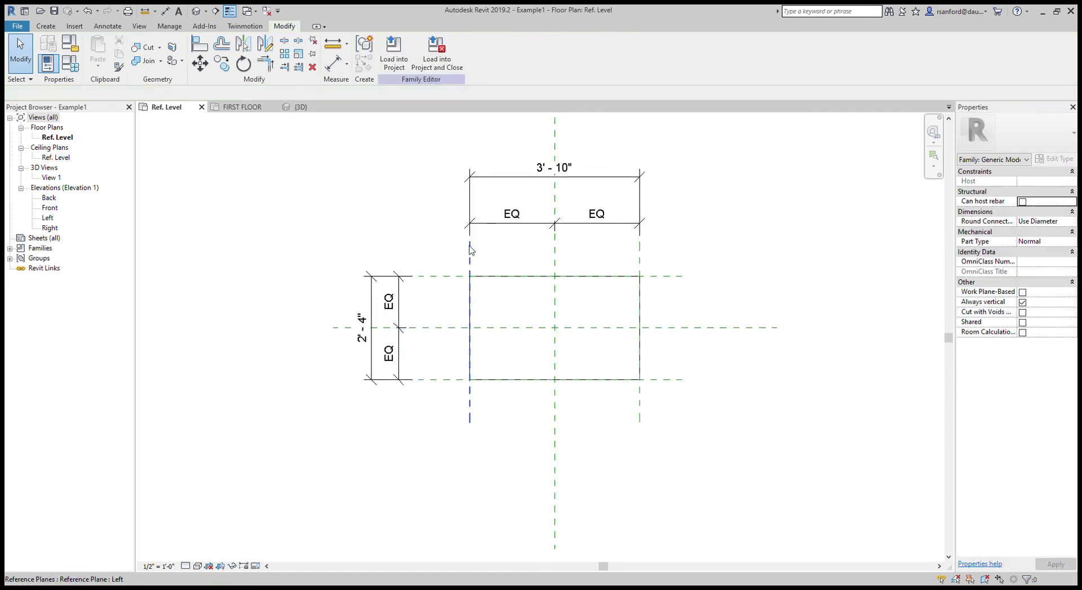
Step: Label the overall vertical dimension with the Depth parameter and the overall horizontal dimension with the Width parameter
{"action": "left_click", "coordinate": [70, 63]}
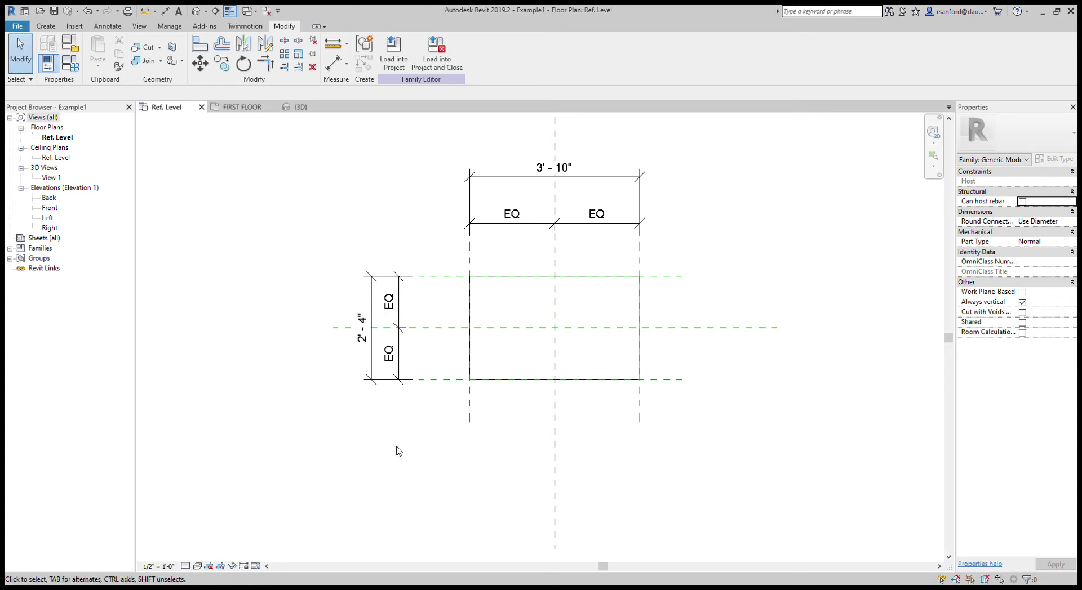
{"action": "left_click", "coordinate": [367, 300]}
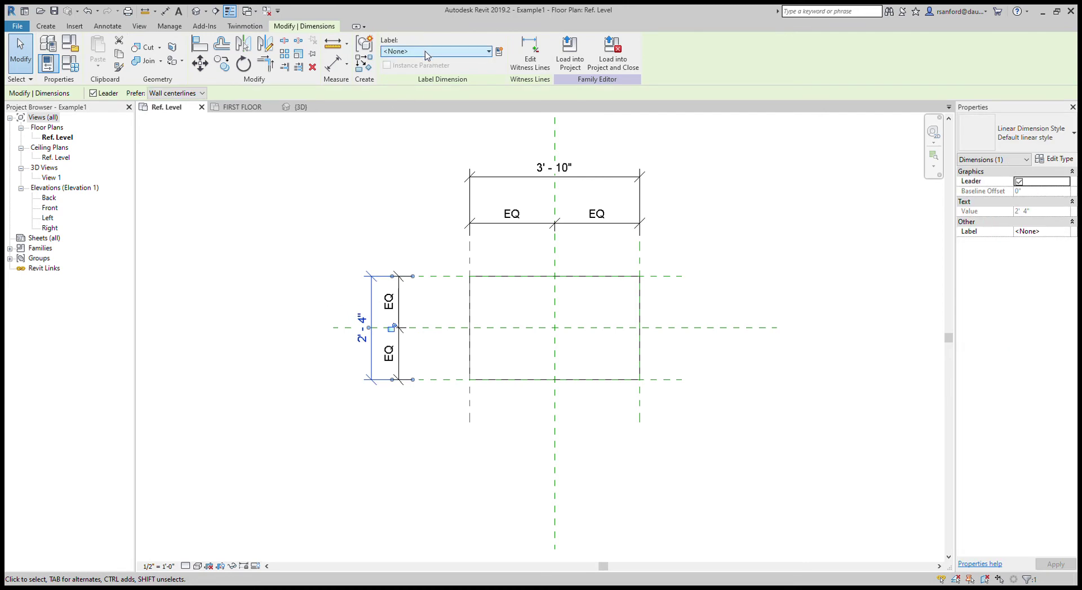
{"action": "left_click", "coordinate": [406, 88]}
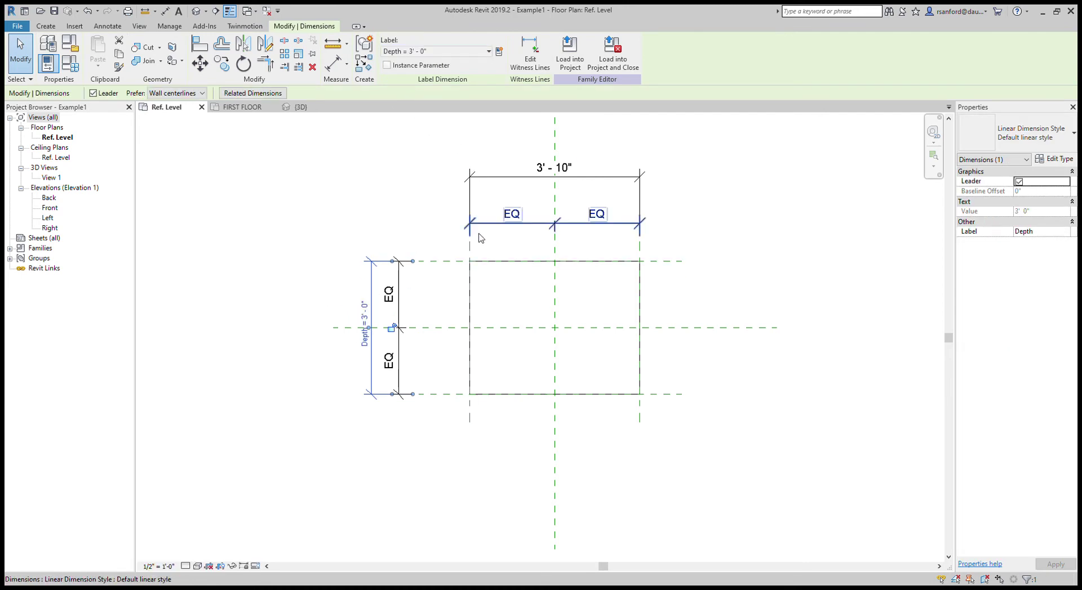
{"action": "left_click", "coordinate": [502, 177]}
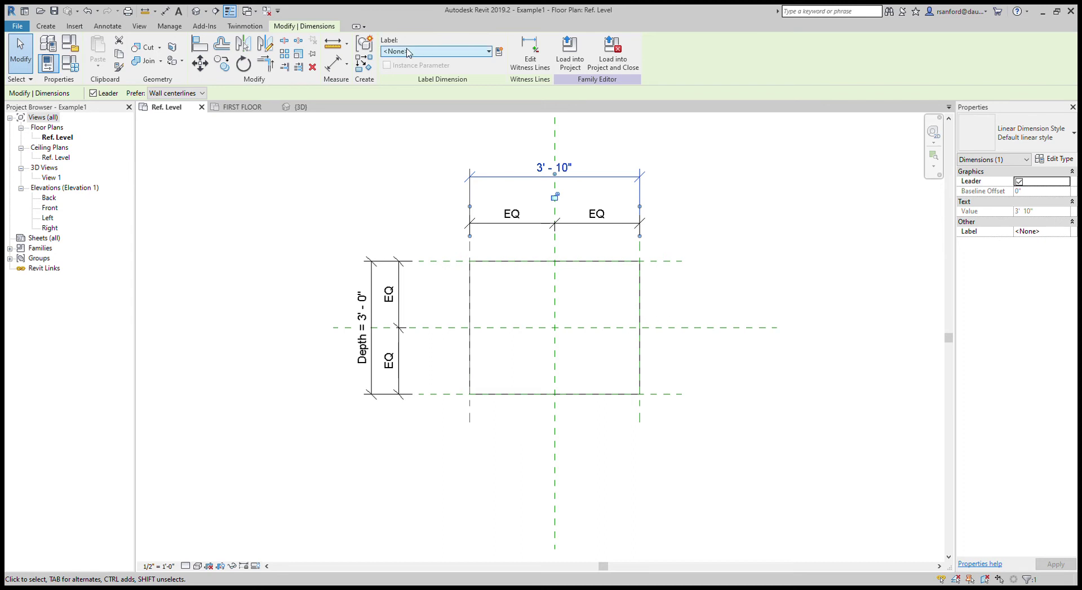
{"action": "left_click", "coordinate": [391, 117]}
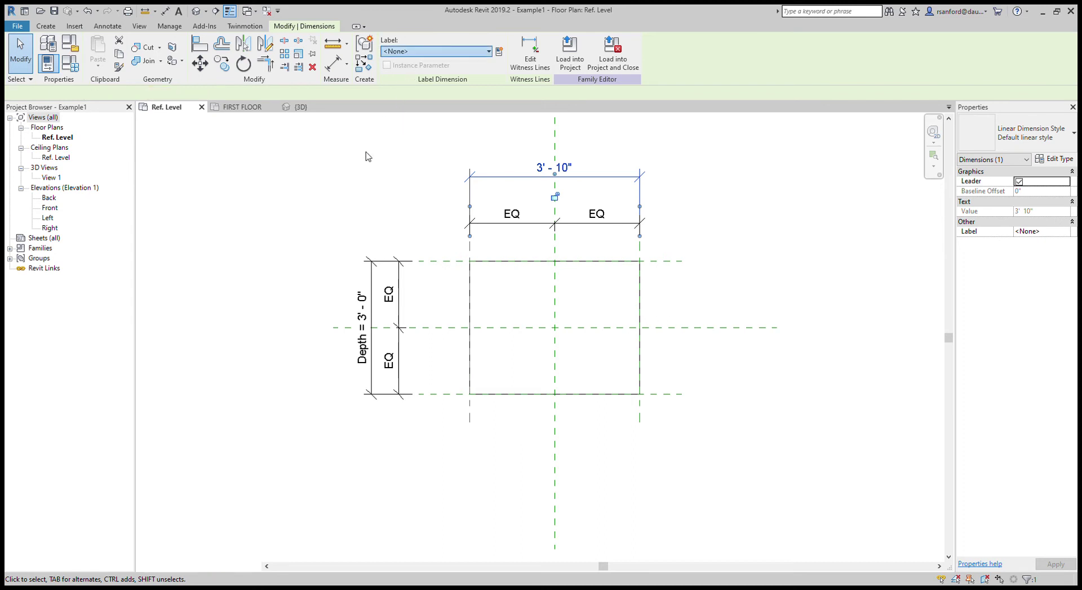
{"action": "left_click", "coordinate": [346, 202]}
Step: Make the horizontal dimension string equal about the centre plane and set the Width parameter to 6' 0"
{"action": "left_click", "coordinate": [642, 213]}
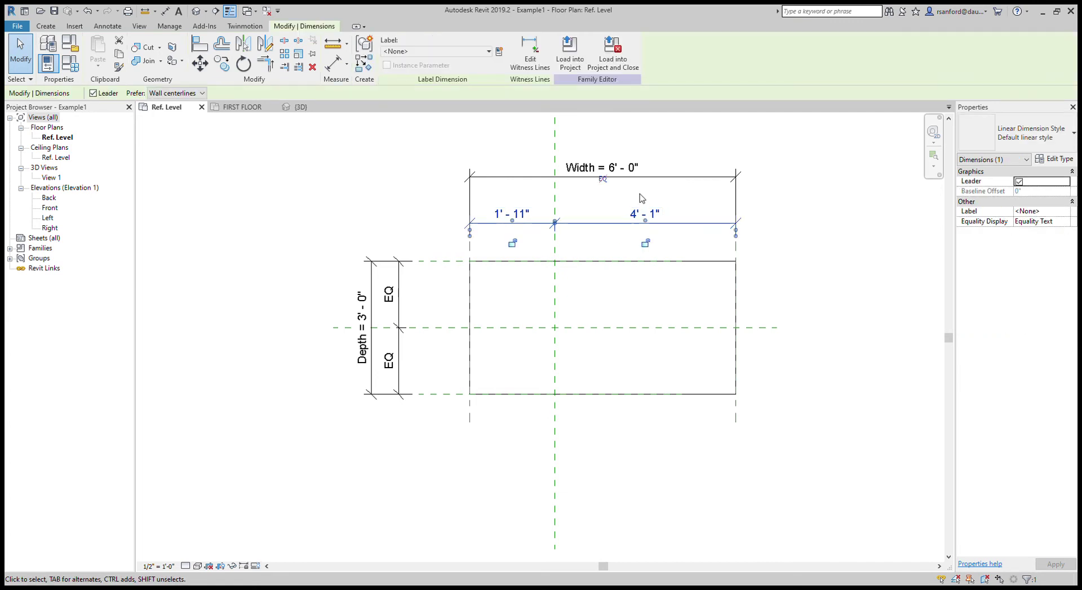
{"action": "left_click", "coordinate": [603, 179]}
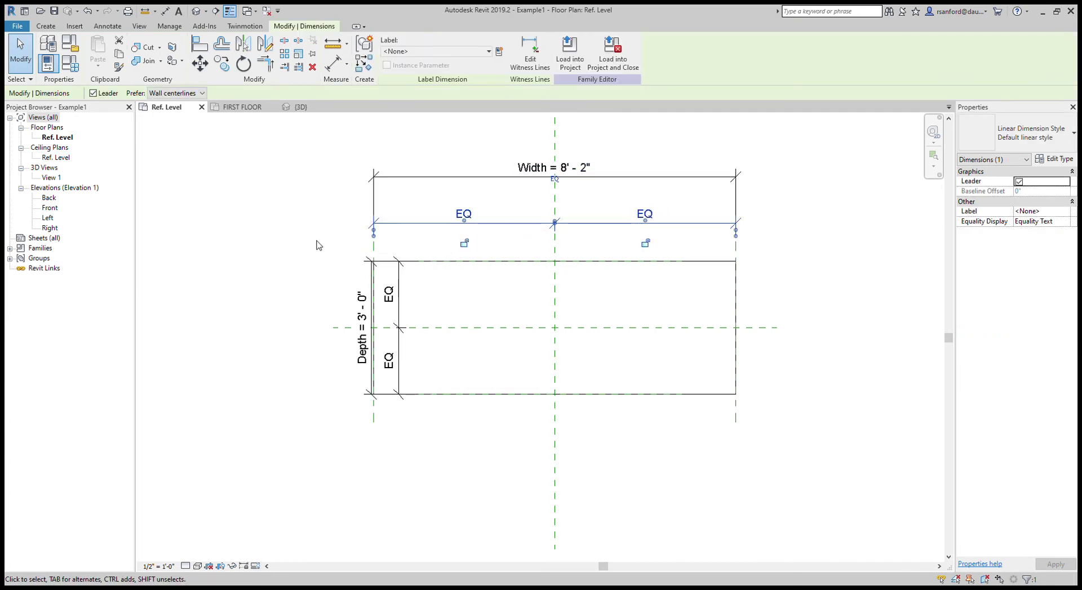
{"action": "left_click", "coordinate": [70, 66]}
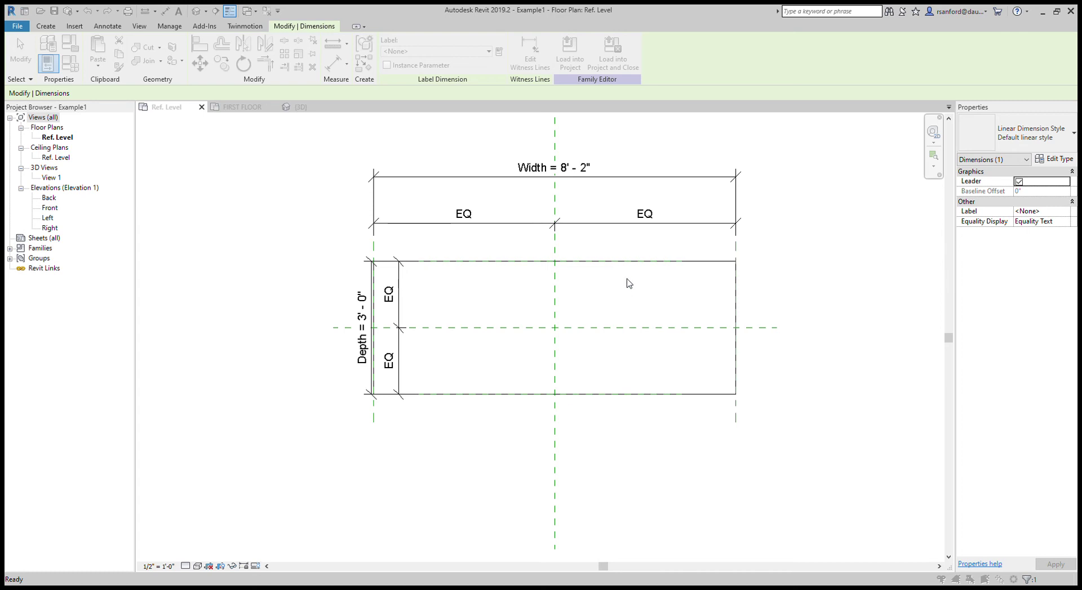
{"action": "left_click", "coordinate": [735, 432]}
{"action": "left_click", "coordinate": [644, 430]}
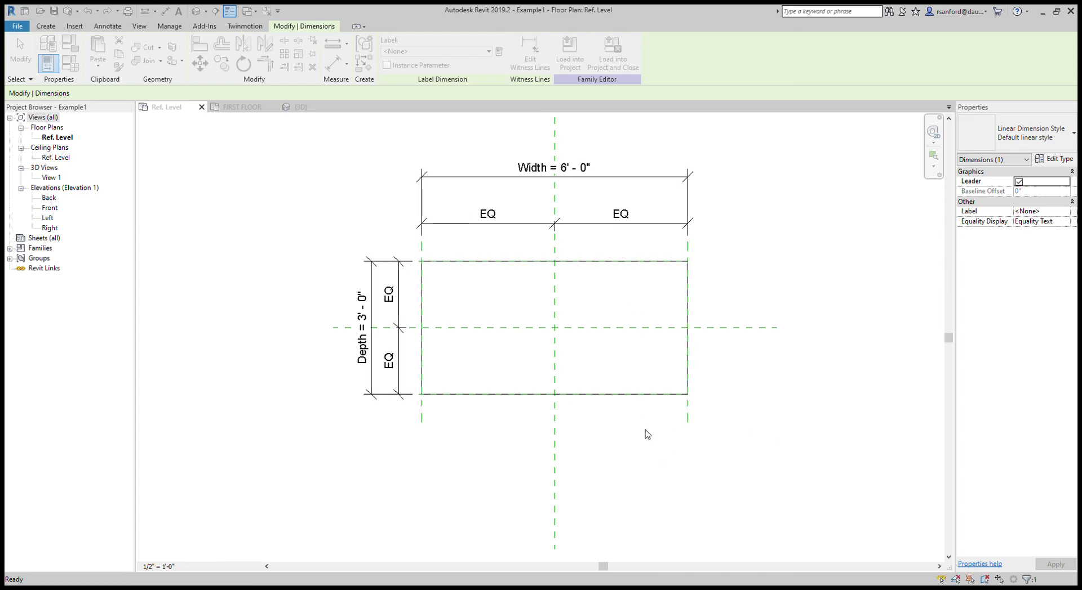
{"action": "left_click", "coordinate": [198, 310]}
Step: Examine how the box extrusion's edges sit relative to the surrounding reference planes
{"action": "mouse_move", "coordinate": [340, 257]}
{"action": "middle_mouse_down"}
{"action": "mouse_move", "coordinate": [295, 323]}
{"action": "mouse_move", "coordinate": [333, 244]}
{"action": "middle_mouse_up"}
{"action": "scroll", "coordinate": [304, 310], "scroll_direction": "down", "scroll_amount": 1}
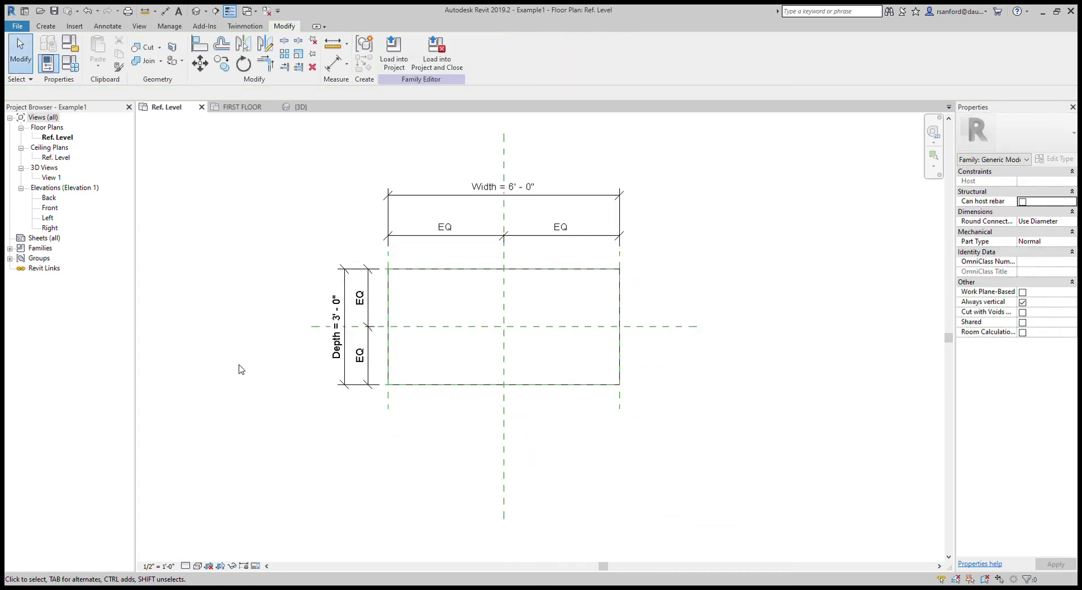
{"action": "left_click", "coordinate": [389, 354]}
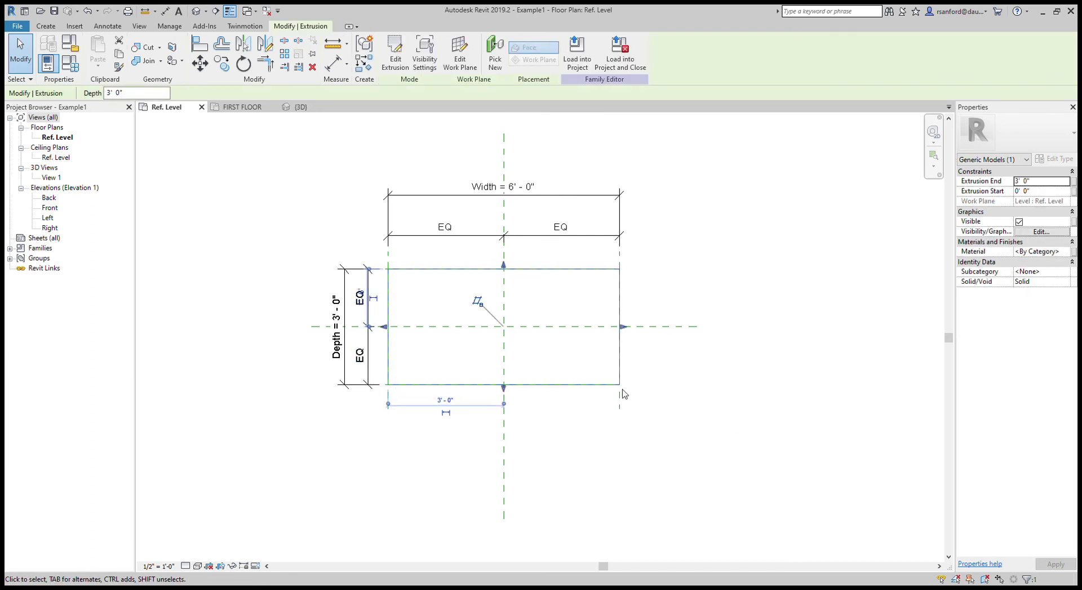
{"action": "scroll", "coordinate": [458, 408], "scroll_direction": "down", "scroll_amount": 2}
{"action": "middle_click_drag", "start_coordinate": [435, 411], "coordinate": [476, 387]}
{"action": "key", "text": "Escape"}
{"action": "scroll", "coordinate": [402, 359], "scroll_direction": "up", "scroll_amount": 3}
{"action": "middle_click_drag", "start_coordinate": [395, 381], "coordinate": [350, 381]}
{"action": "scroll", "coordinate": [342, 416], "scroll_direction": "down", "scroll_amount": 2}
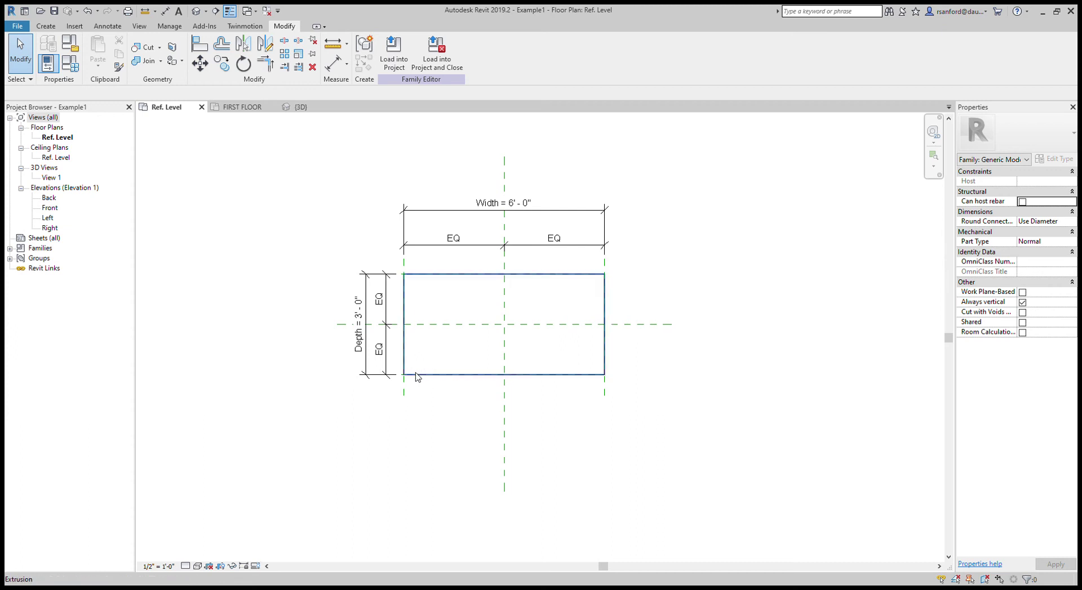
{"action": "middle_click_drag", "start_coordinate": [392, 397], "coordinate": [358, 442]}
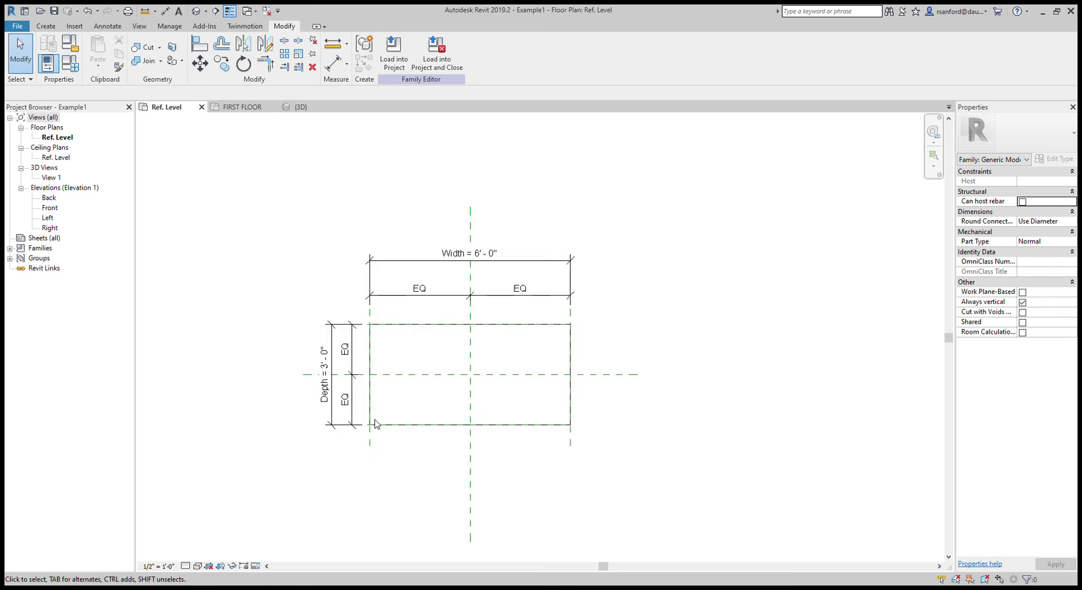
Step: Pull all four sides of the box extrusion inward off the reference planes, with the left side about 2' 1" from the centre plane
{"action": "left_click", "coordinate": [375, 426]}
{"action": "left_click_drag", "start_coordinate": [366, 375], "coordinate": [404, 380]}
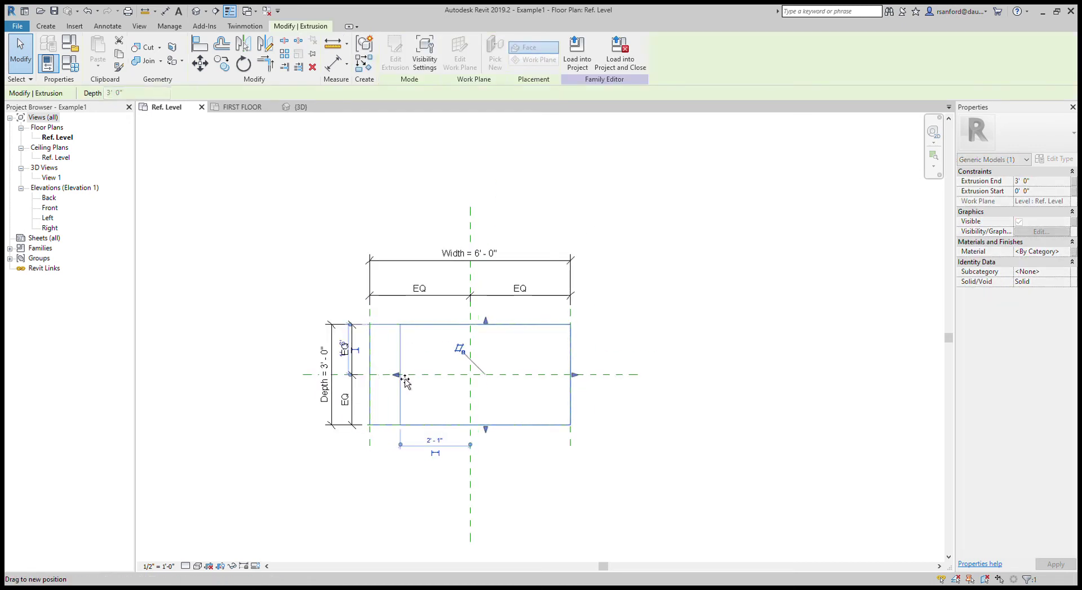
{"action": "left_click_drag", "start_coordinate": [574, 375], "coordinate": [530, 392]}
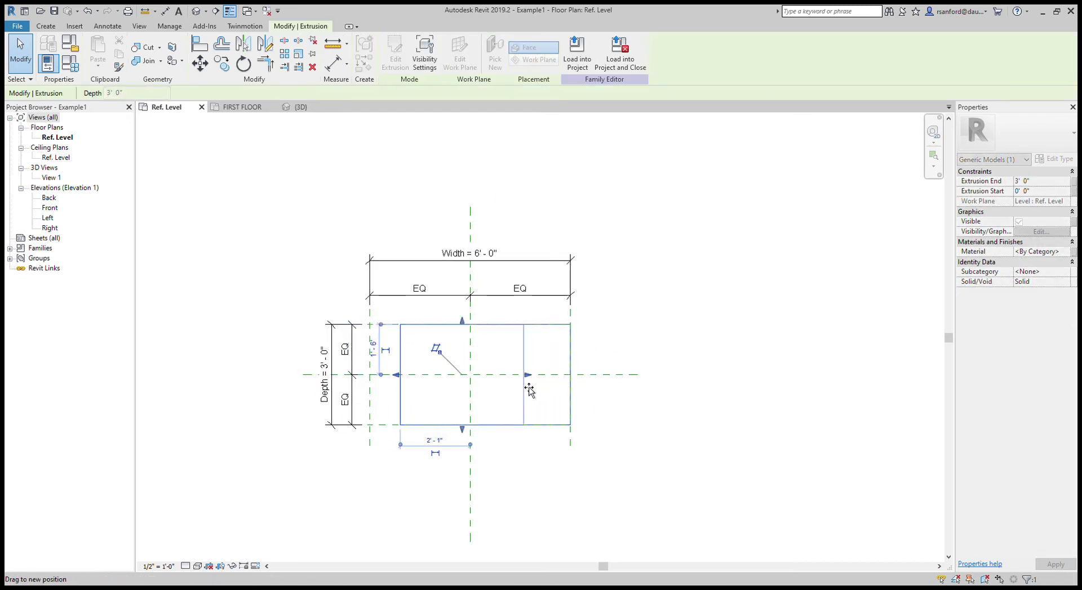
{"action": "left_click_drag", "start_coordinate": [462, 430], "coordinate": [462, 417]}
{"action": "left_click_drag", "start_coordinate": [461, 325], "coordinate": [461, 348]}
{"action": "key", "text": "Escape"}
{"action": "left_click", "coordinate": [407, 329]}
{"action": "left_click", "coordinate": [276, 441]}
{"action": "scroll", "coordinate": [287, 417], "scroll_direction": "up", "scroll_amount": 2}
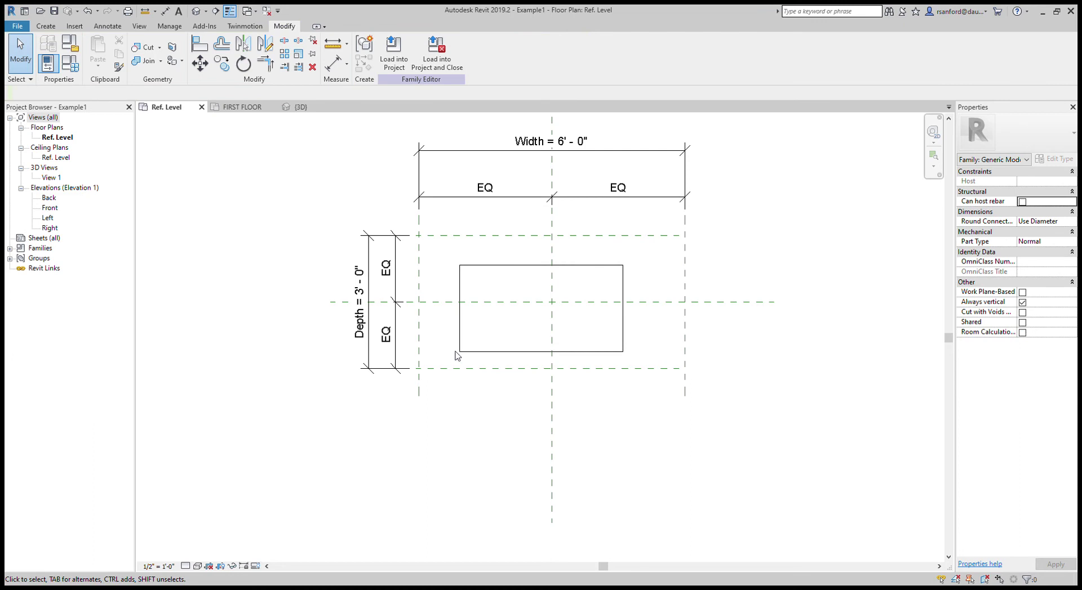
Step: Flex the family with the detached box by setting the Width parameter to 5' 0"
{"action": "middle_click_drag", "start_coordinate": [441, 349], "coordinate": [426, 389]}
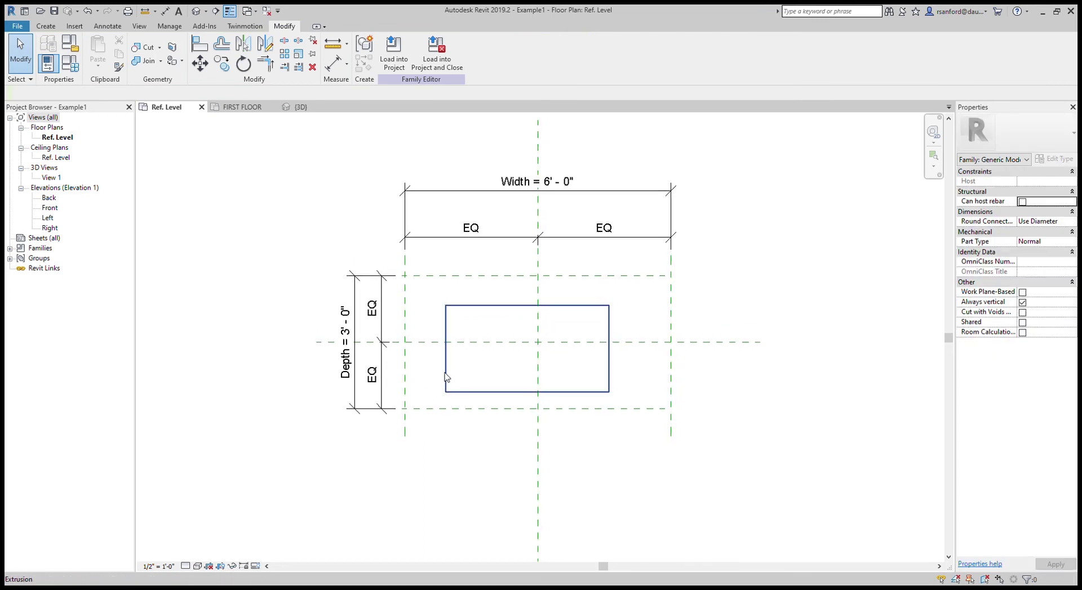
{"action": "left_click", "coordinate": [446, 377]}
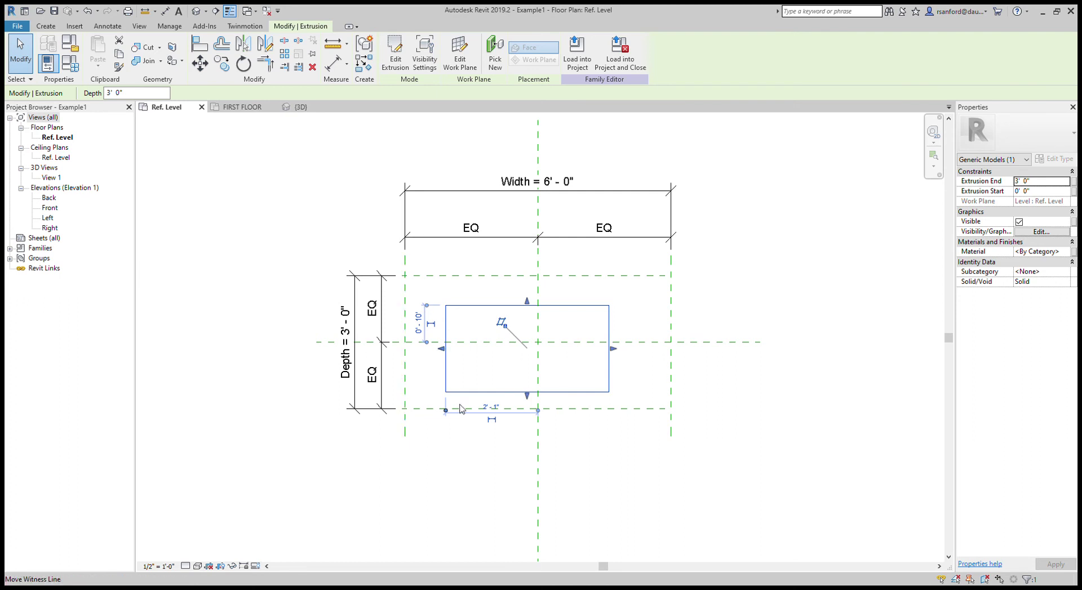
{"action": "left_click", "coordinate": [341, 472]}
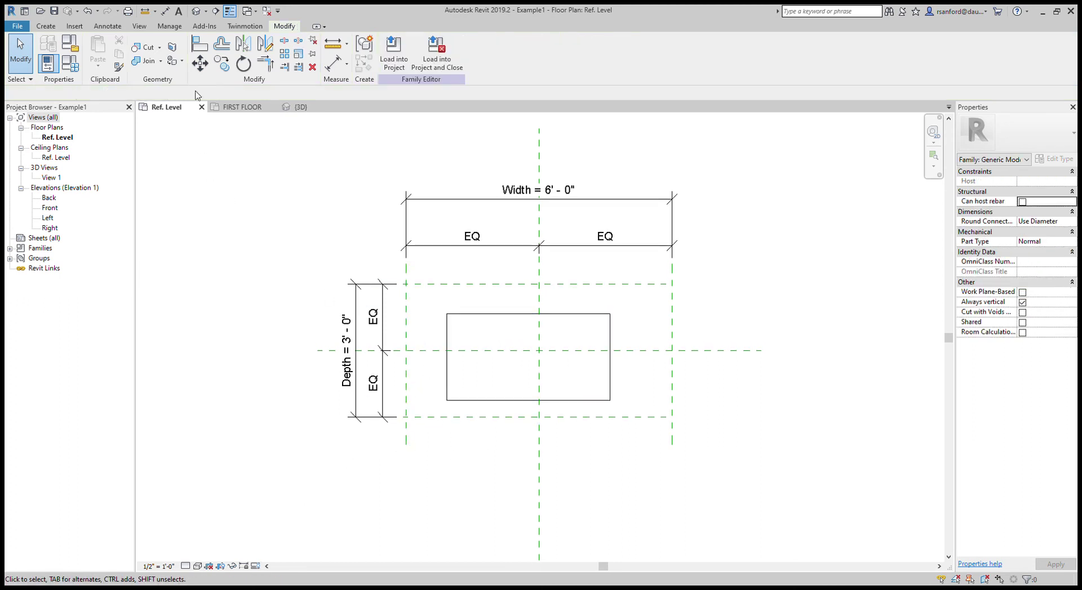
{"action": "left_click", "coordinate": [72, 65]}
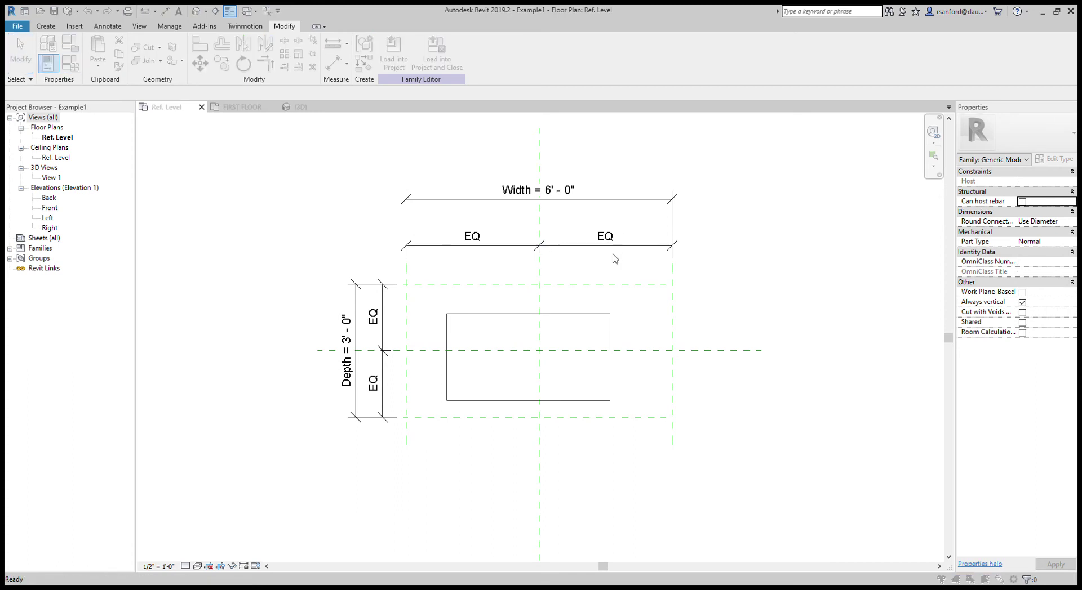
{"action": "left_click", "coordinate": [731, 433]}
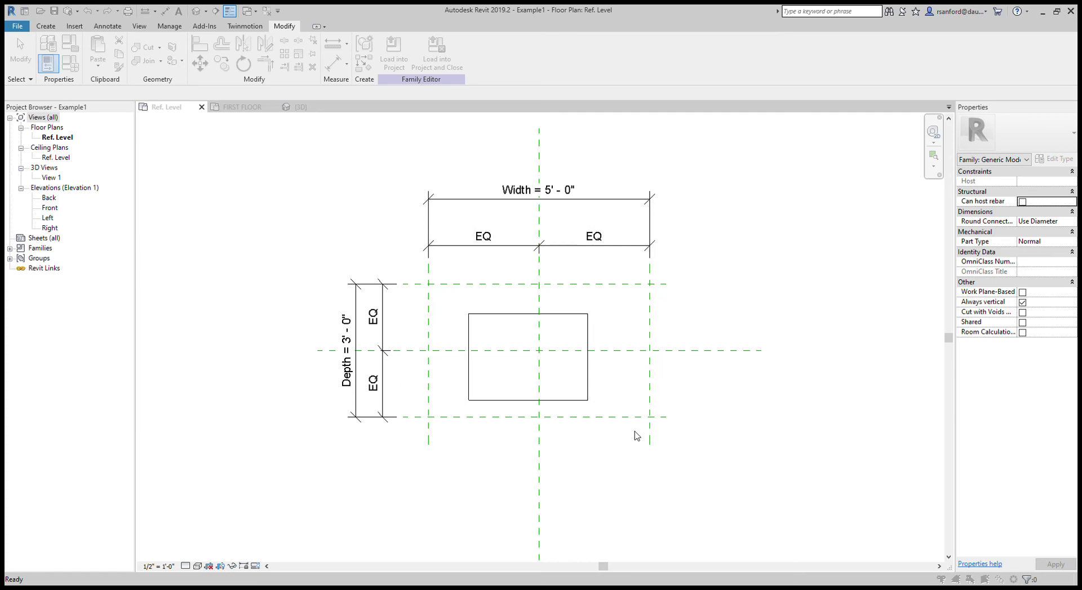
Step: Reveal the constraints in the plan view to check for any on the box extrusion, and turn the display off again
{"action": "middle_click_drag", "start_coordinate": [464, 422], "coordinate": [455, 356]}
{"action": "left_click", "coordinate": [471, 332]}
{"action": "key", "text": "Escape"}
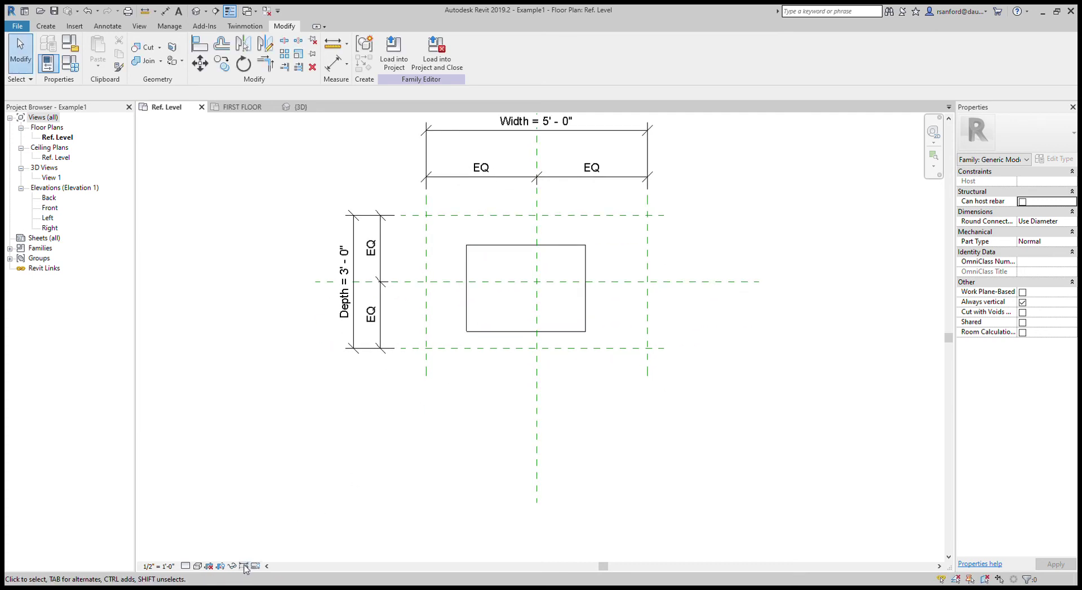
{"action": "left_click", "coordinate": [243, 566]}
{"action": "scroll", "coordinate": [307, 490], "scroll_direction": "down", "scroll_amount": 2}
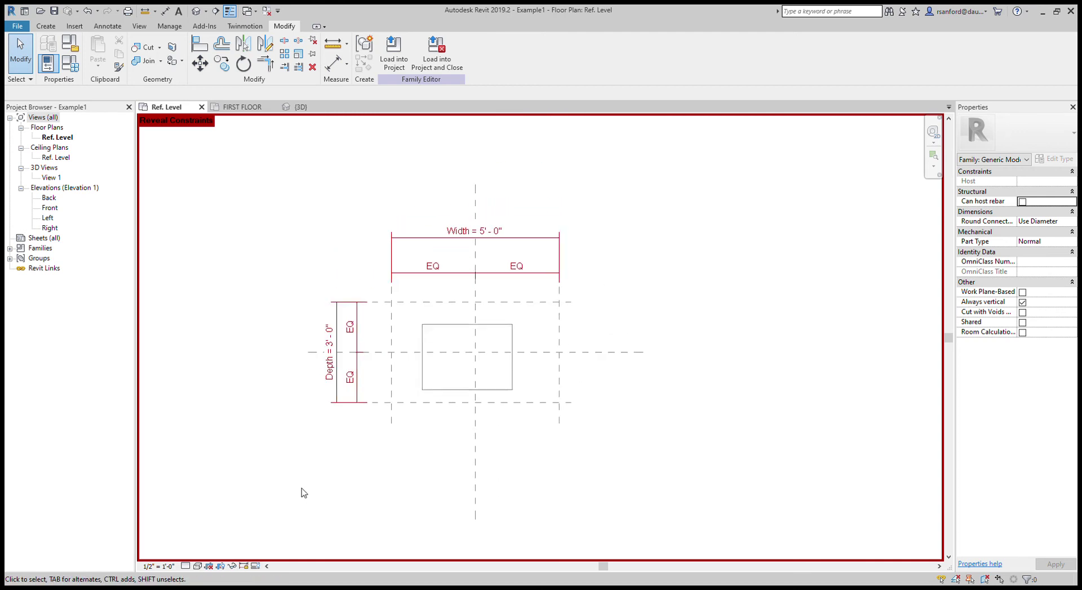
{"action": "middle_click_drag", "start_coordinate": [391, 425], "coordinate": [448, 355]}
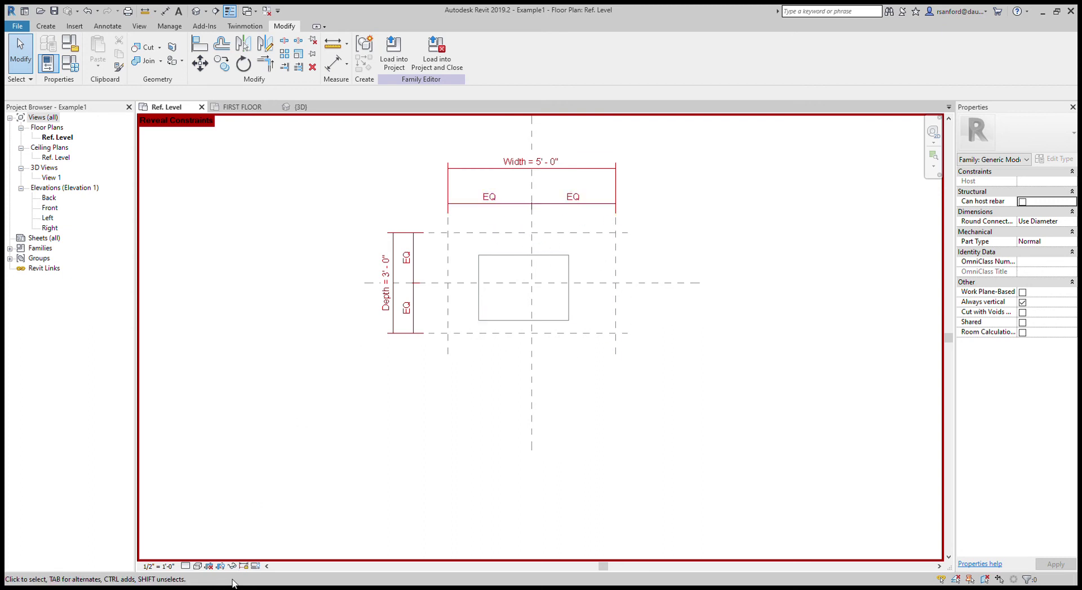
{"action": "left_click", "coordinate": [244, 567]}
Step: Flex the family with the Width parameter at 15' 0" and undo that change
{"action": "scroll", "coordinate": [398, 483], "scroll_direction": "up", "scroll_amount": 2}
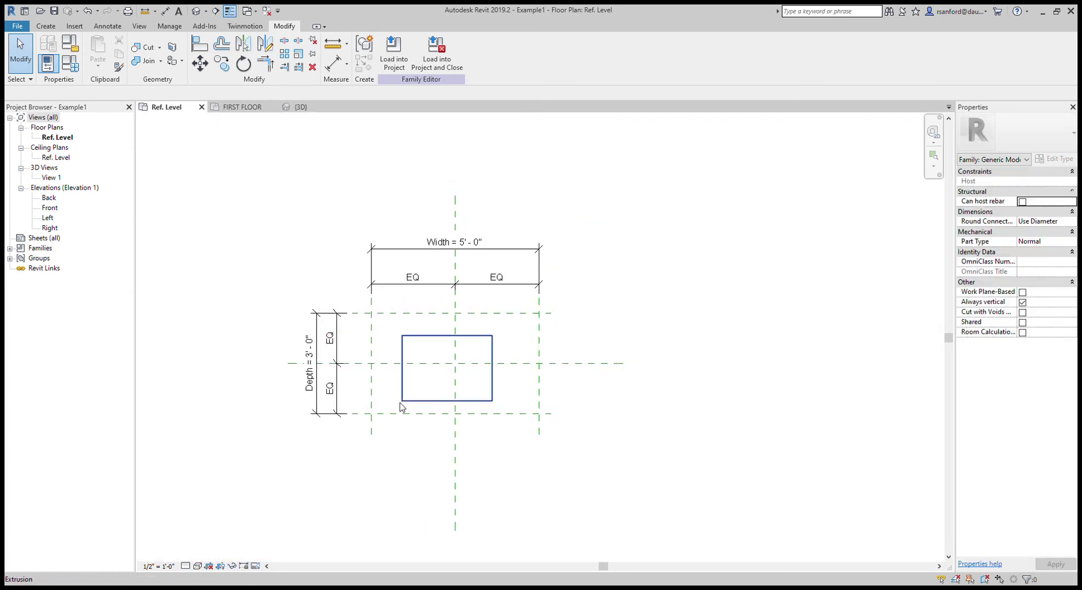
{"action": "left_click", "coordinate": [405, 397]}
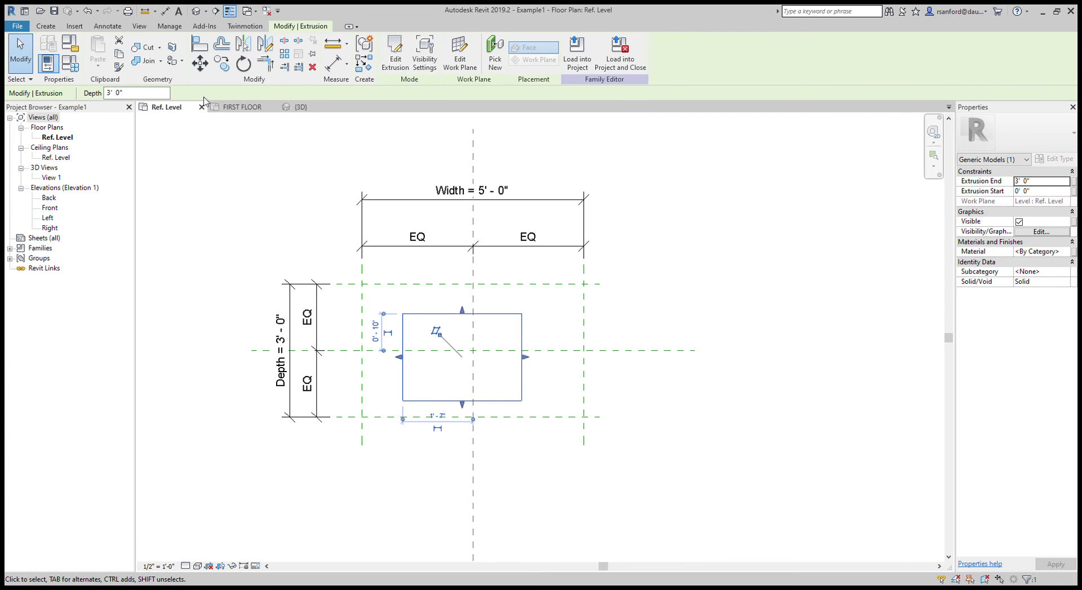
{"action": "left_click", "coordinate": [279, 255]}
{"action": "middle_click_drag", "start_coordinate": [295, 281], "coordinate": [325, 230]}
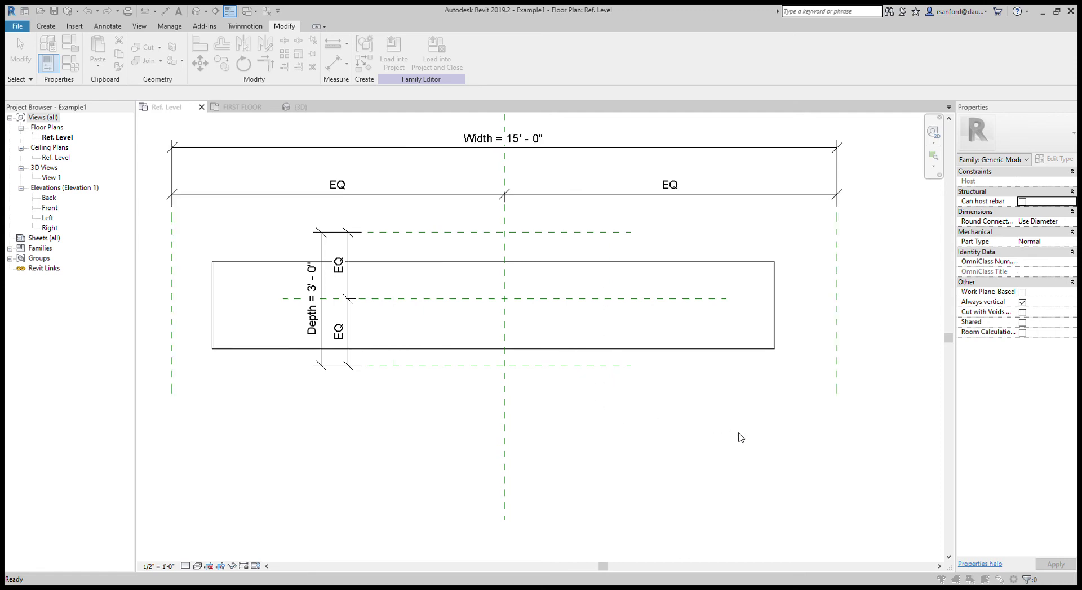
{"action": "scroll", "coordinate": [338, 462], "scroll_direction": "down", "scroll_amount": 1}
{"action": "middle_click_drag", "start_coordinate": [338, 463], "coordinate": [310, 461]}
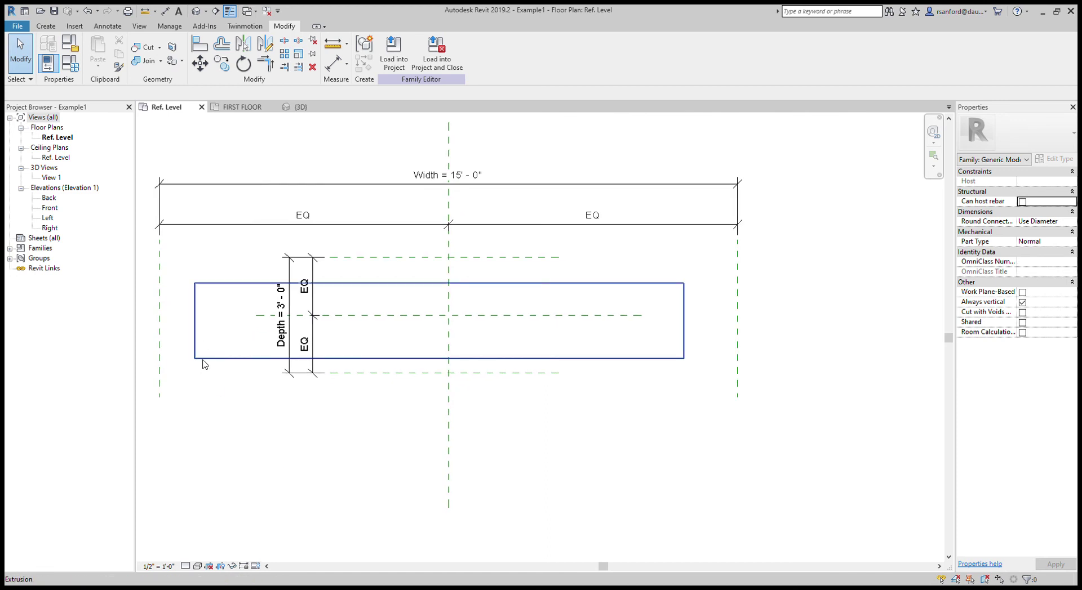
{"action": "key", "text": "ctrl+z"}
Step: Open the box extrusion's sketch to examine its boundary lines against the reference planes, and leave it without changes
{"action": "scroll", "coordinate": [240, 374], "scroll_direction": "down", "scroll_amount": 2}
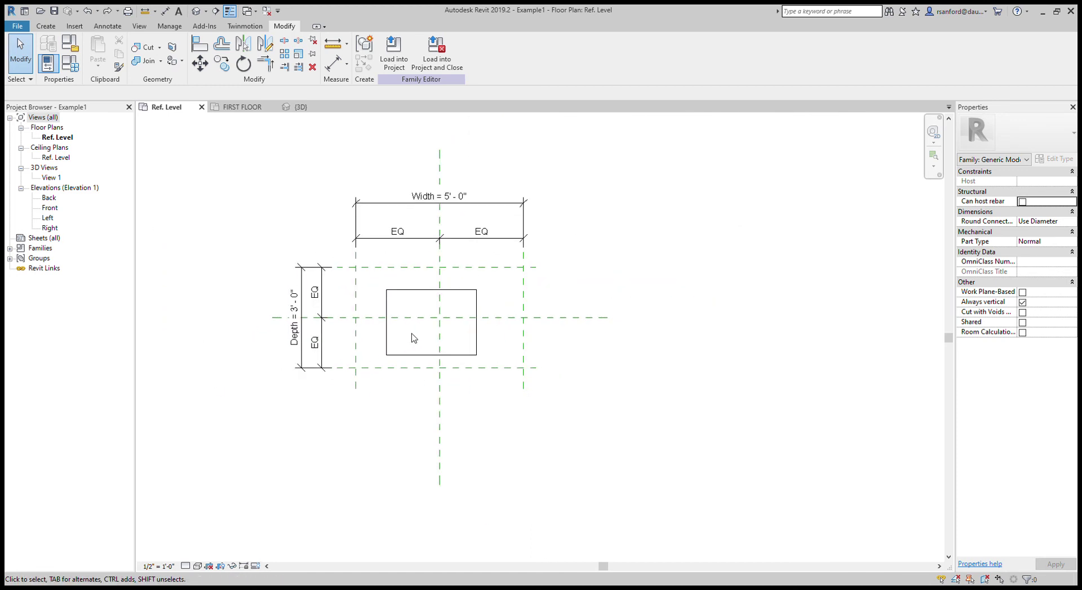
{"action": "double_click", "coordinate": [388, 346]}
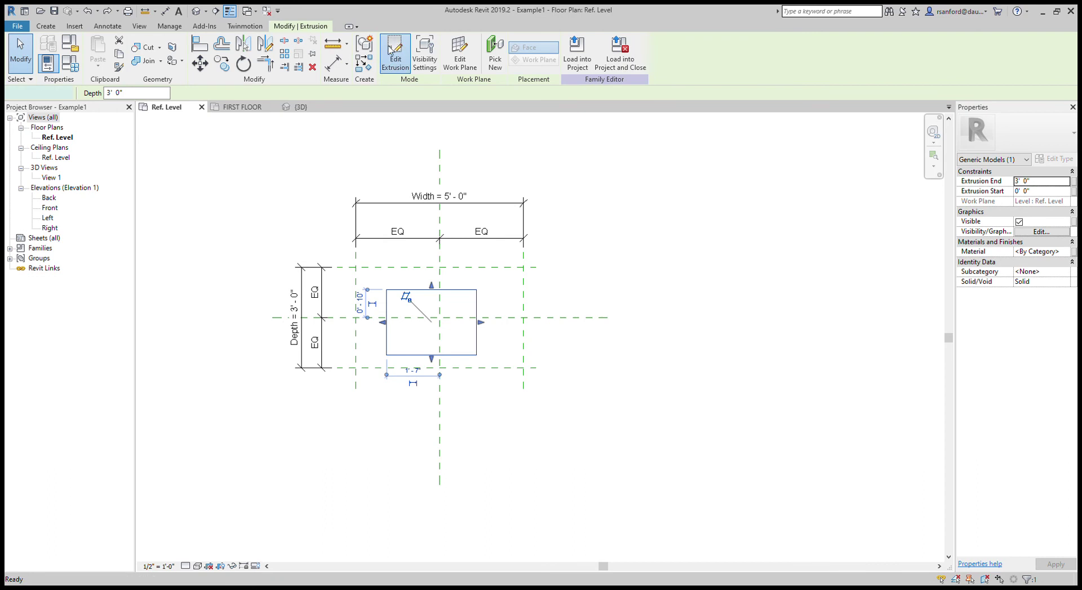
{"action": "left_click", "coordinate": [386, 333]}
{"action": "scroll", "coordinate": [360, 394], "scroll_direction": "up", "scroll_amount": 3}
{"action": "middle_click_drag", "start_coordinate": [374, 417], "coordinate": [341, 455]}
{"action": "scroll", "coordinate": [341, 455], "scroll_direction": "down", "scroll_amount": 2}
{"action": "left_click", "coordinate": [376, 420]}
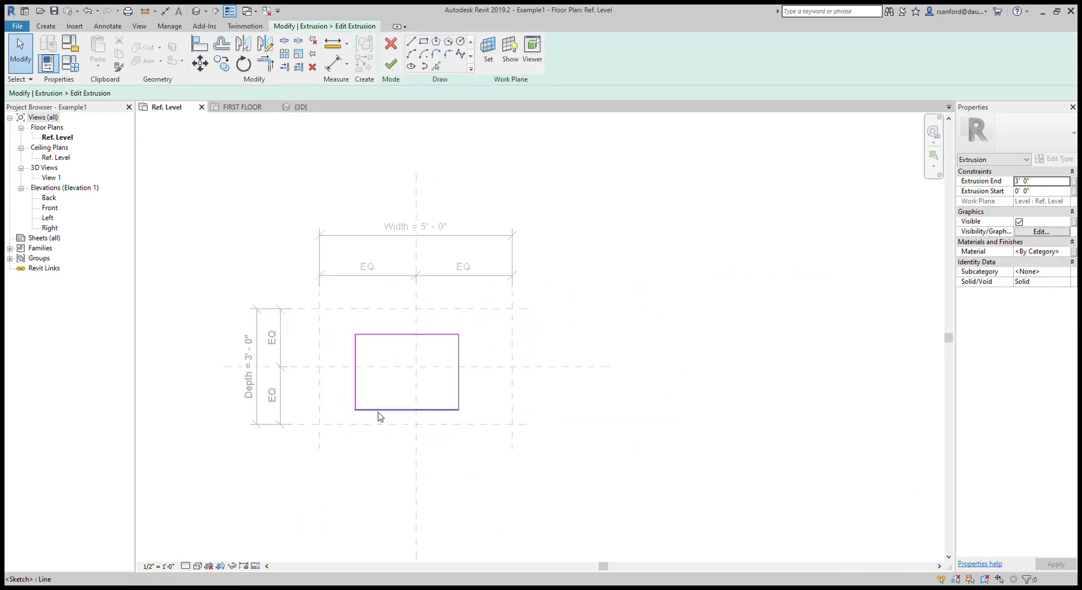
{"action": "left_click", "coordinate": [380, 411]}
{"action": "key", "text": "Escape"}
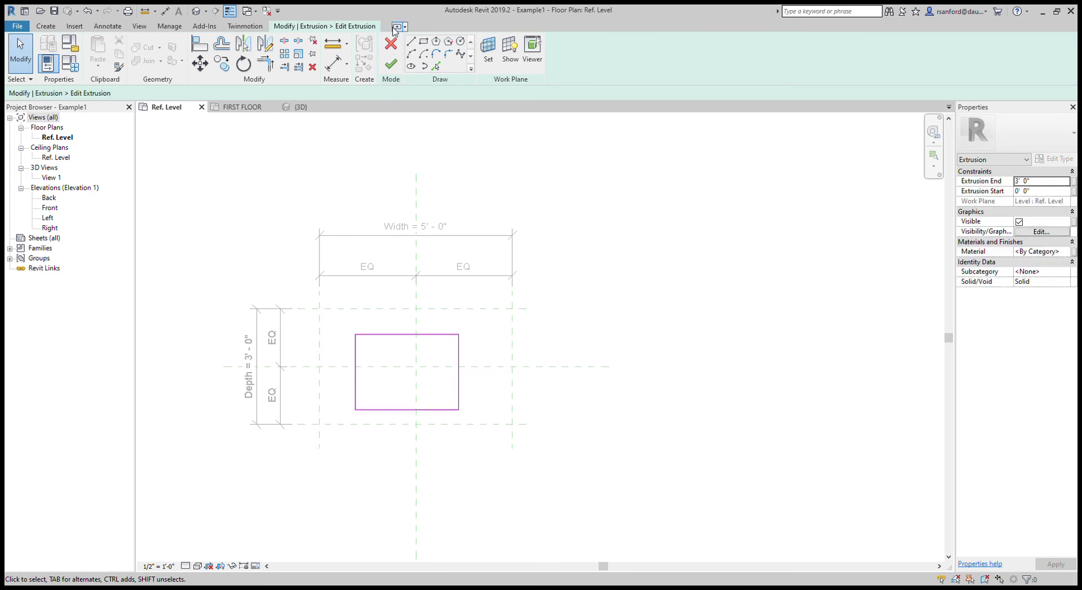
{"action": "left_click", "coordinate": [390, 44]}
{"action": "left_click", "coordinate": [273, 263]}
{"action": "middle_click_drag", "start_coordinate": [295, 282], "coordinate": [258, 398]}
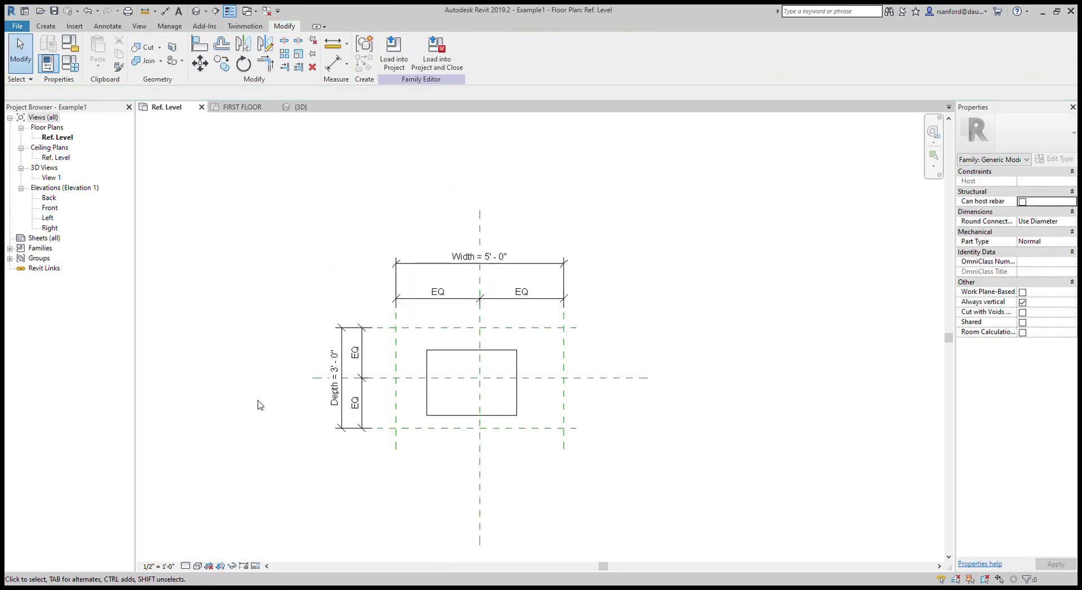
{"action": "left_click", "coordinate": [435, 350]}
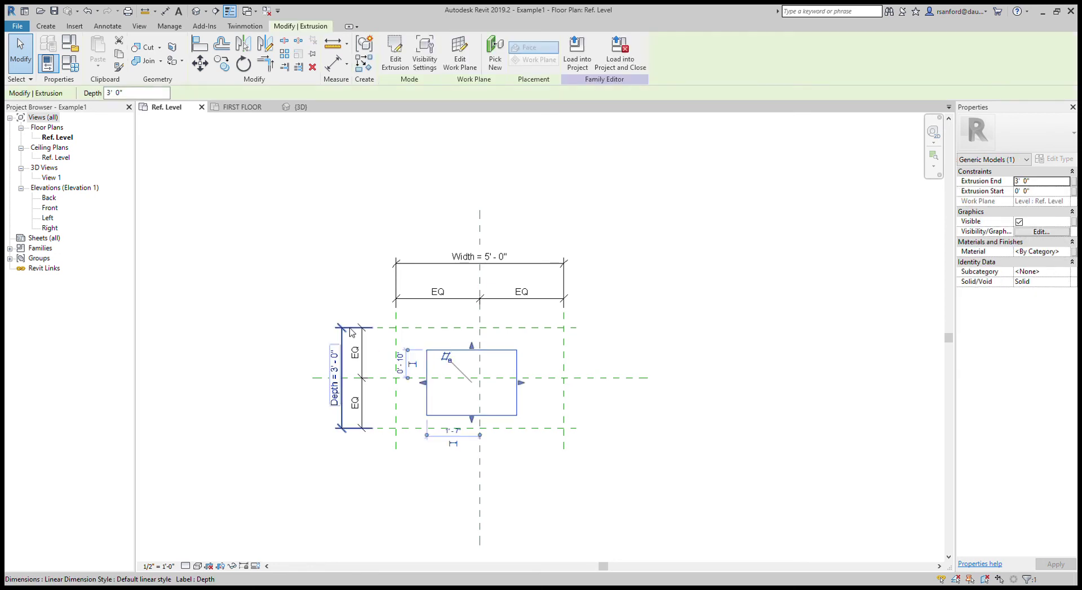
{"action": "middle_click_drag", "start_coordinate": [328, 423], "coordinate": [361, 379]}
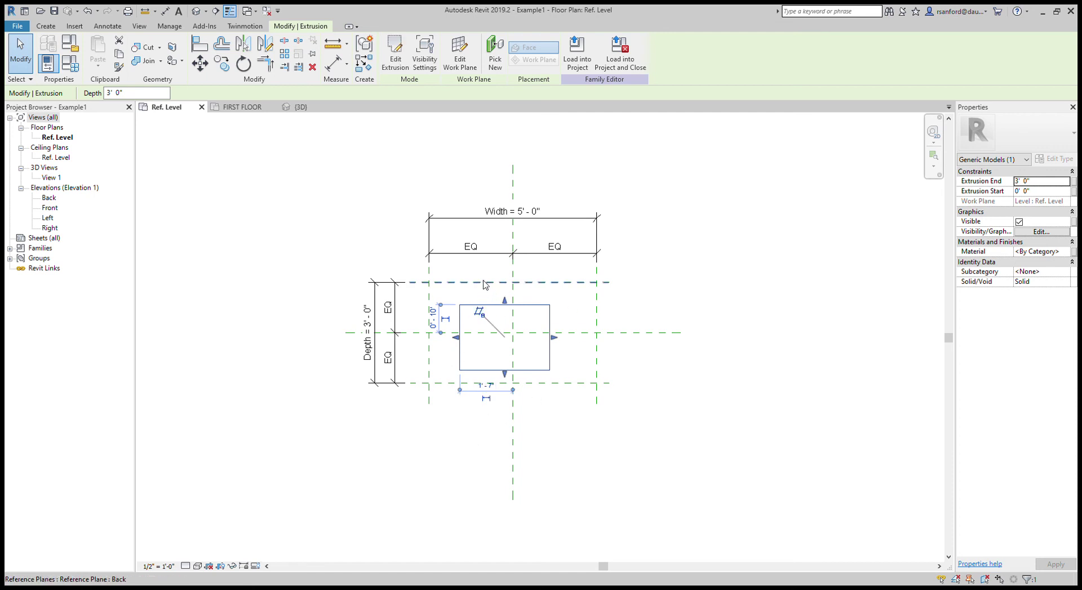
{"action": "key", "text": "Escape"}
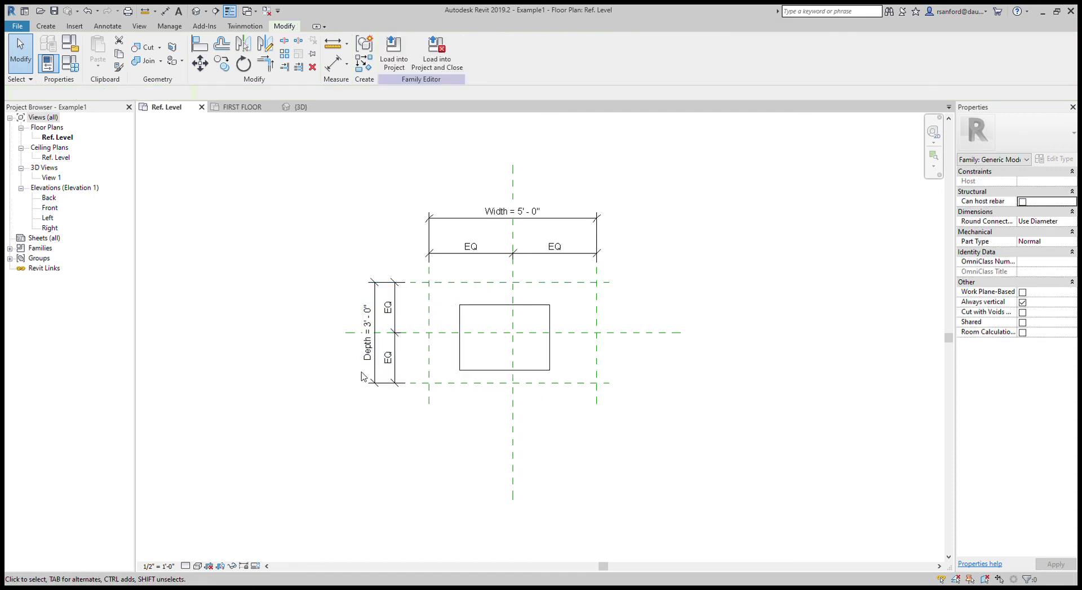
{"action": "middle_click_drag", "start_coordinate": [326, 395], "coordinate": [325, 414]}
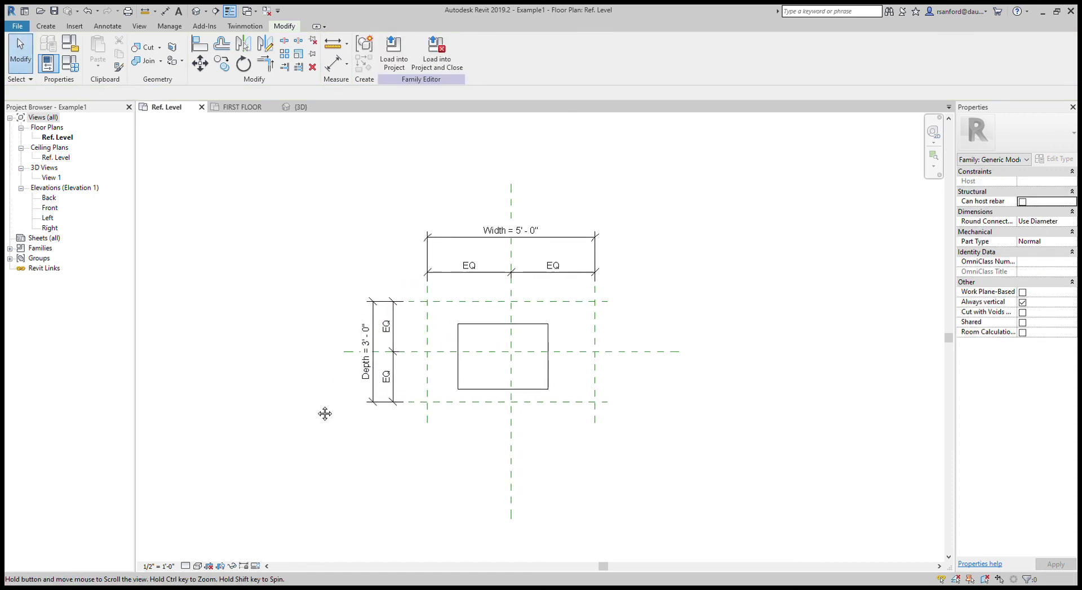
Step: Align the left edge of the box extrusion to the left reference plane, without opening its sketch
{"action": "left_click", "coordinate": [457, 377]}
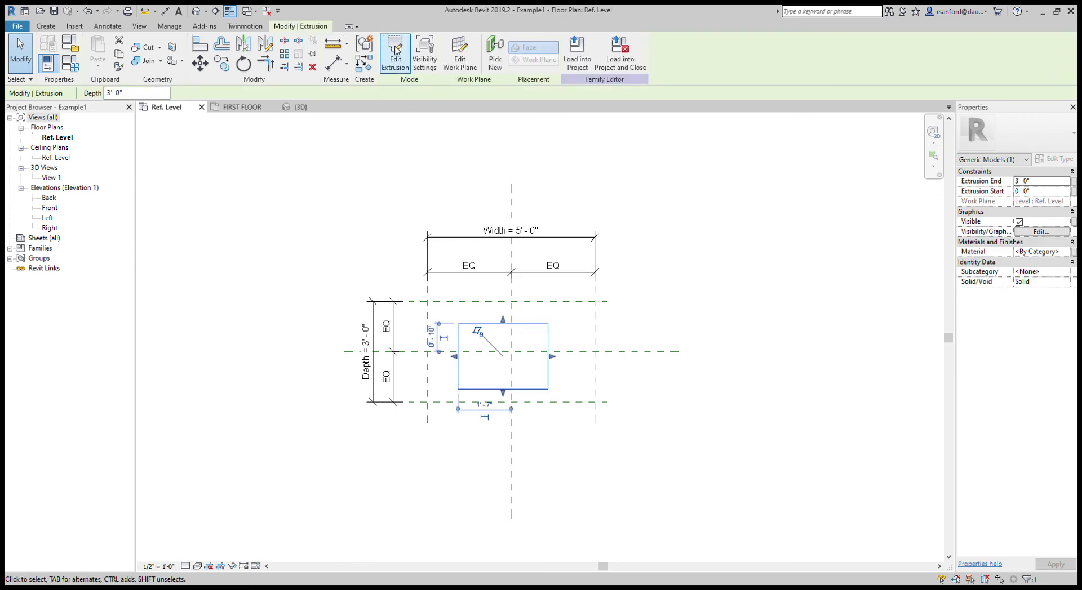
{"action": "left_click", "coordinate": [290, 234]}
{"action": "key", "text": "a"}
{"action": "key", "text": "l"}
{"action": "scroll", "coordinate": [393, 470], "scroll_direction": "up", "scroll_amount": 2}
{"action": "left_click", "coordinate": [454, 383]}
{"action": "left_click", "coordinate": [506, 301]}
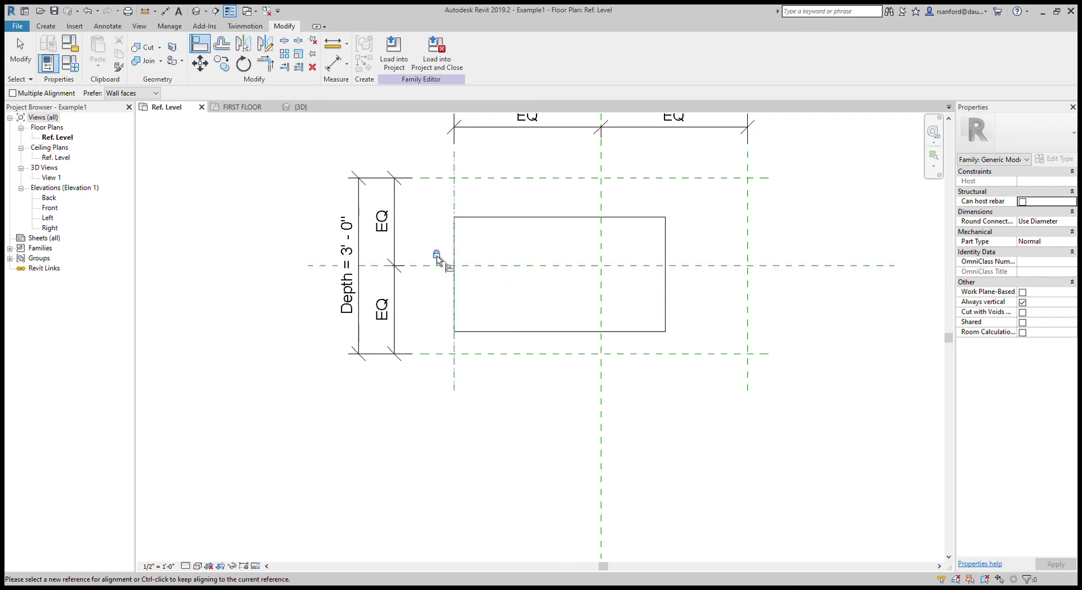
Step: Align the front edge of the box extrusion to the front reference plane and end the alignment
{"action": "middle_click_drag", "start_coordinate": [427, 381], "coordinate": [387, 421]}
{"action": "left_click", "coordinate": [470, 398]}
{"action": "left_click", "coordinate": [482, 371]}
{"action": "scroll", "coordinate": [480, 495], "scroll_direction": "down", "scroll_amount": 3}
{"action": "key", "text": "Escape"}
{"action": "key", "text": "Escape"}
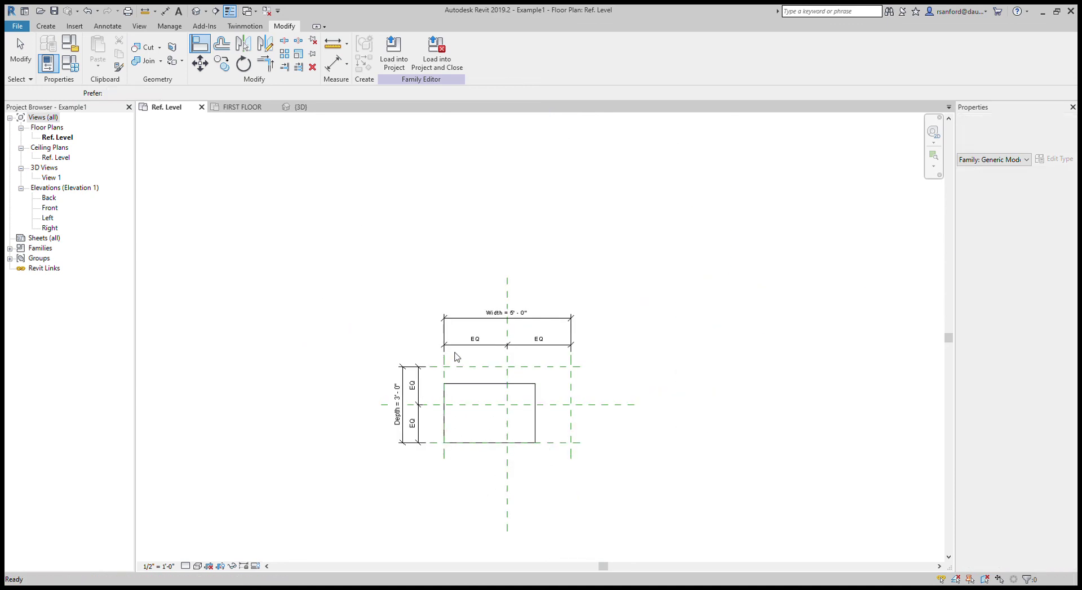
Step: Open the box extrusion's sketch and align its back line to the Back reference plane
{"action": "left_click", "coordinate": [478, 385]}
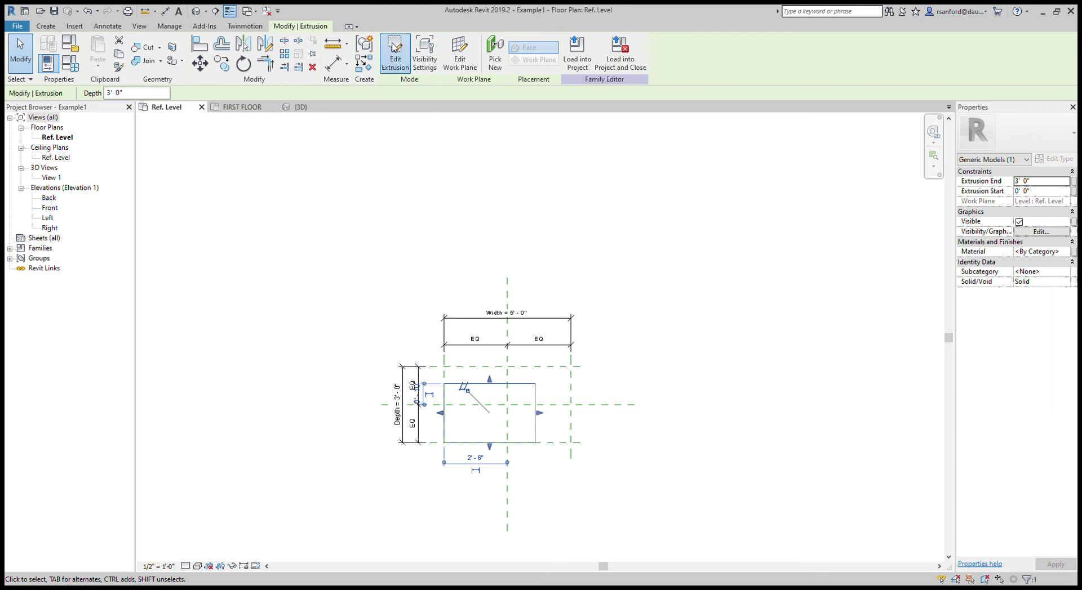
{"action": "left_click", "coordinate": [395, 54]}
{"action": "middle_click_drag", "start_coordinate": [525, 475], "coordinate": [517, 379]}
{"action": "left_click", "coordinate": [436, 314]}
{"action": "scroll", "coordinate": [435, 358], "scroll_direction": "up", "scroll_amount": 2}
{"action": "key", "text": "Escape"}
{"action": "scroll", "coordinate": [375, 358], "scroll_direction": "down", "scroll_amount": 3}
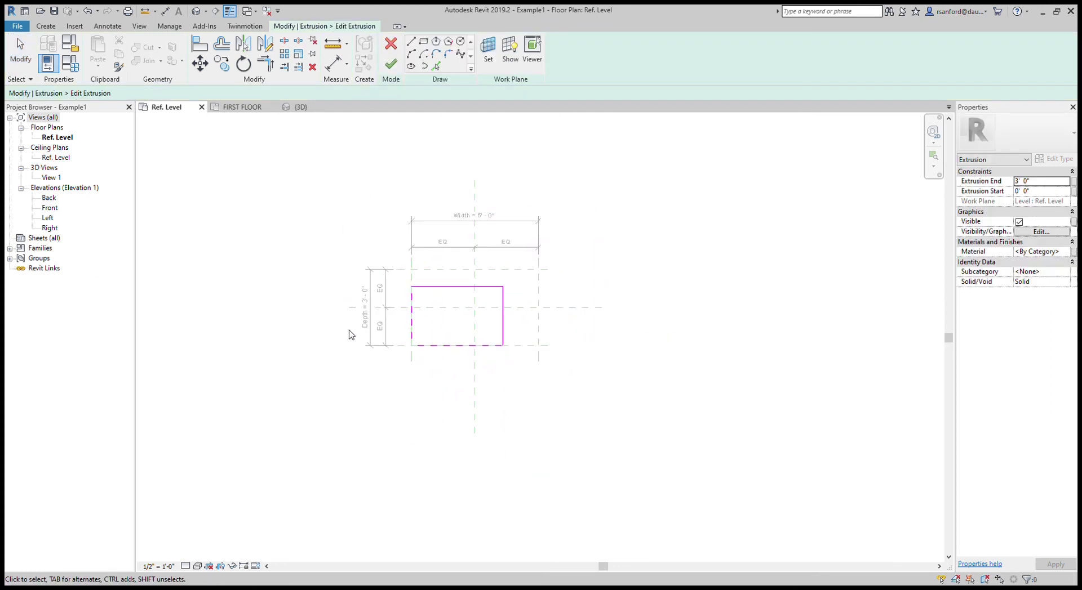
{"action": "left_click", "coordinate": [199, 44]}
{"action": "left_click", "coordinate": [435, 270]}
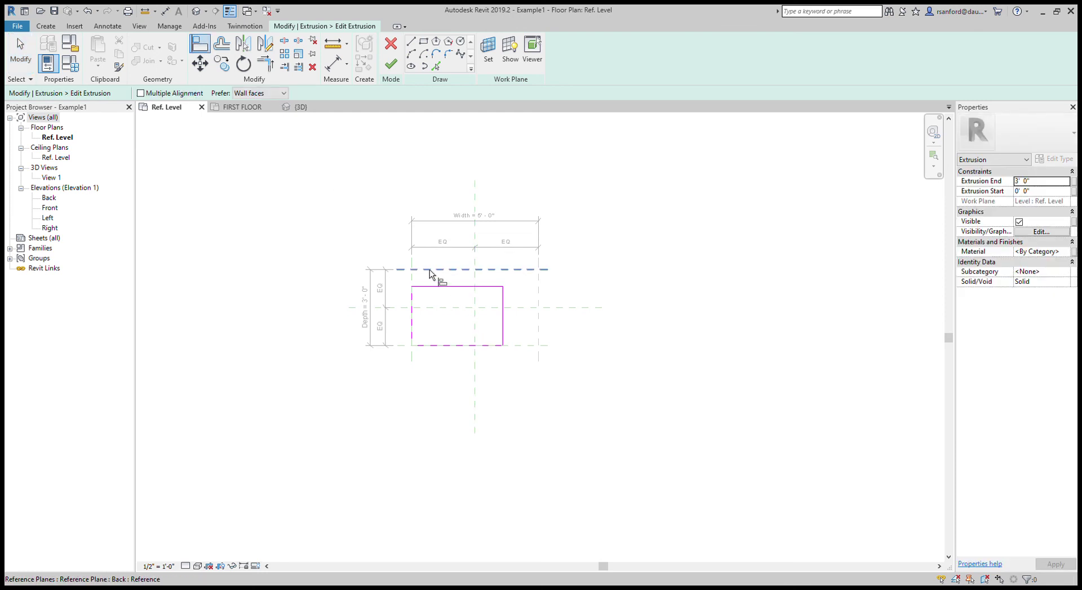
{"action": "left_click", "coordinate": [436, 287]}
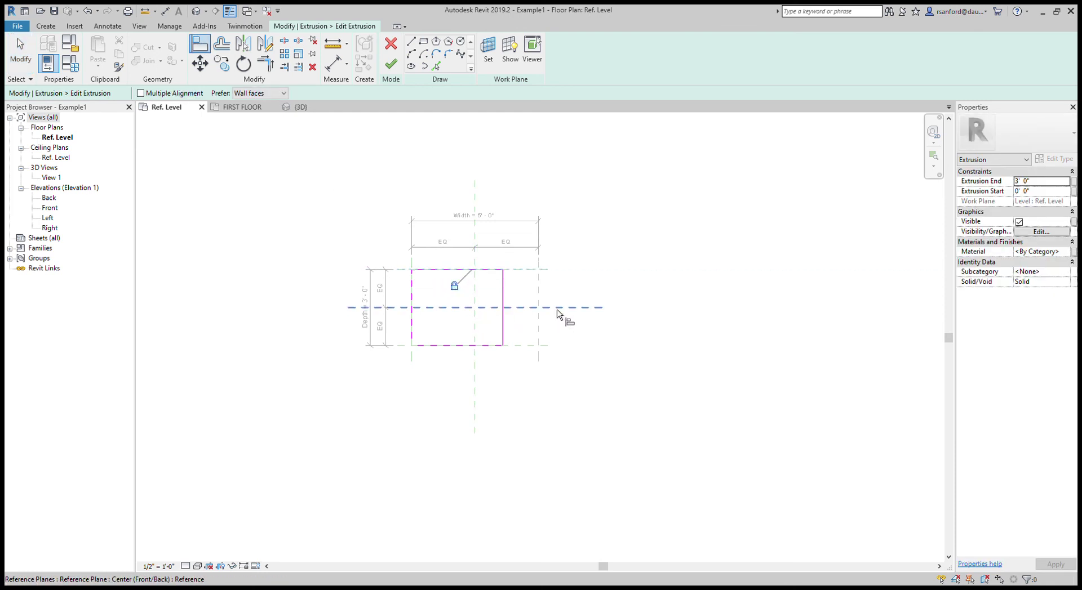
Step: Align the right line of the extrusion sketch to the right reference plane and end the alignment
{"action": "left_click", "coordinate": [538, 305]}
{"action": "left_click", "coordinate": [503, 325]}
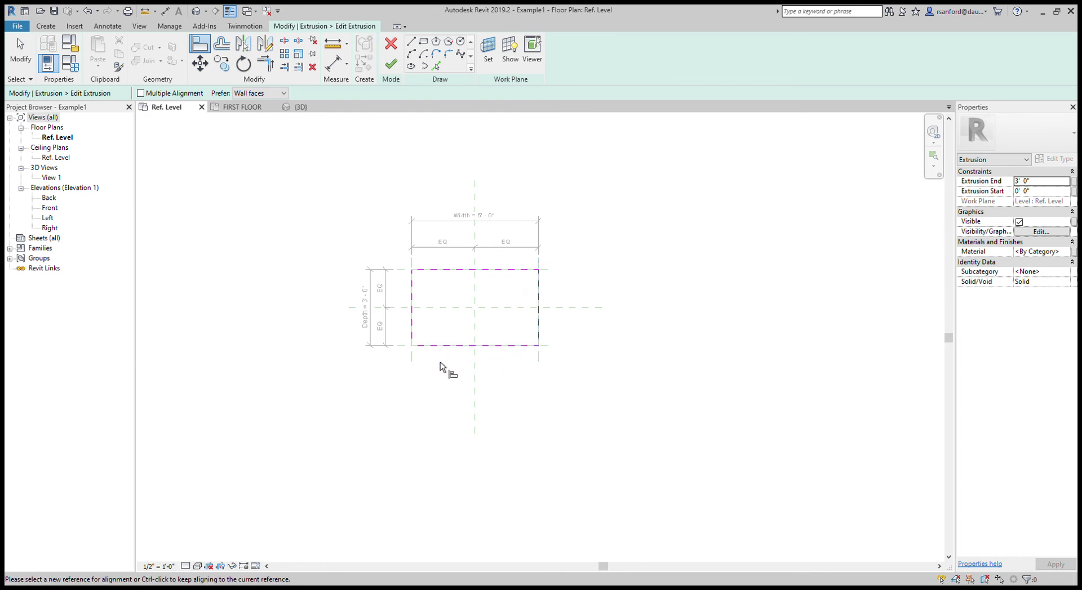
{"action": "key", "text": "Escape"}
{"action": "key", "text": "Escape"}
Step: Check the right and front sketch lines for alignment locks, and finish the extrusion sketch
{"action": "left_click", "coordinate": [539, 324]}
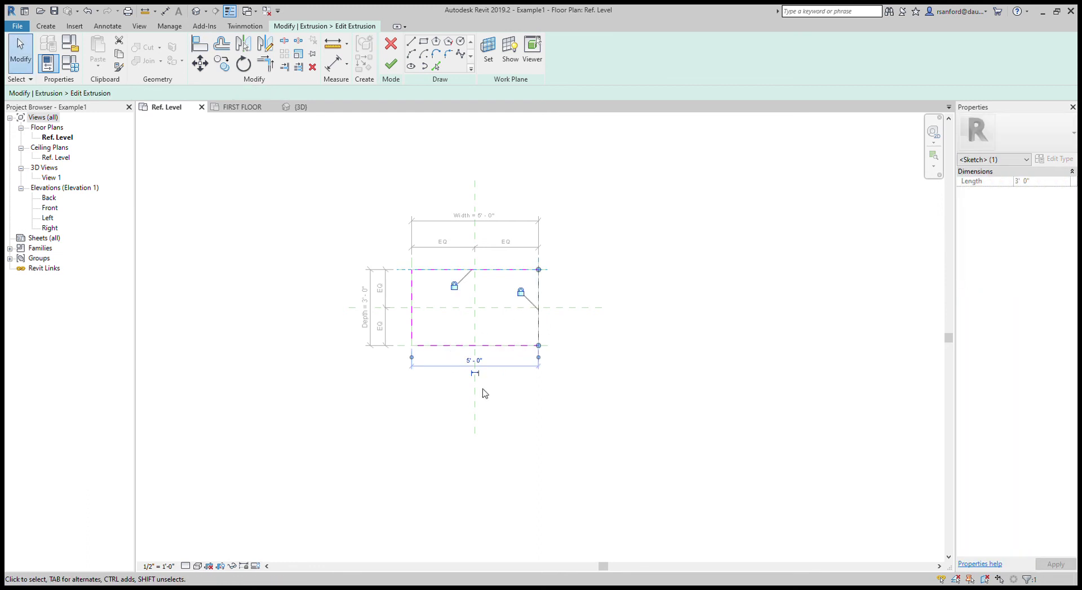
{"action": "left_click", "coordinate": [441, 368]}
{"action": "scroll", "coordinate": [443, 375], "scroll_direction": "up", "scroll_amount": 2}
{"action": "middle_click_drag", "start_coordinate": [442, 375], "coordinate": [444, 394]}
{"action": "left_click", "coordinate": [454, 337]}
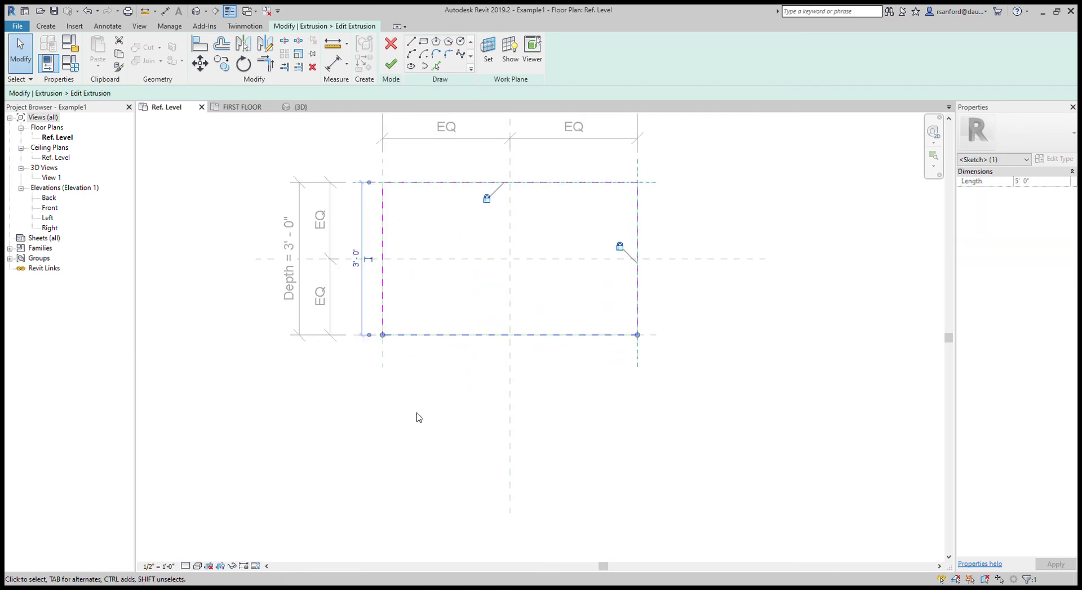
{"action": "scroll", "coordinate": [418, 418], "scroll_direction": "down", "scroll_amount": 2}
{"action": "left_click", "coordinate": [430, 425]}
{"action": "left_click", "coordinate": [391, 63]}
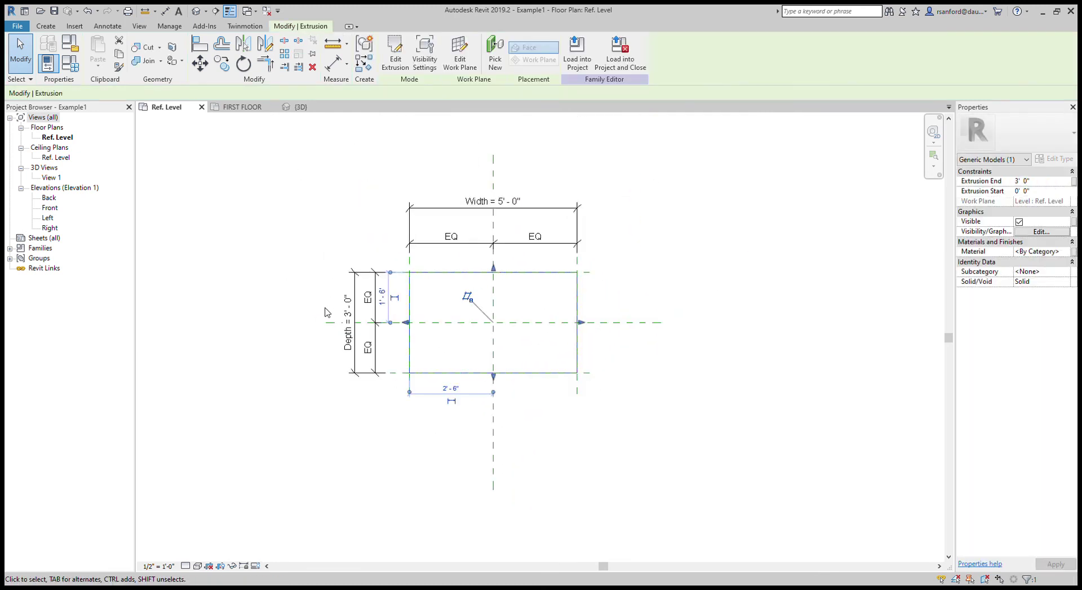
Step: Pull the box's left side inward to 2' 0" from the centre plane and its front side inward to a depth of about 2' 4"
{"action": "scroll", "coordinate": [382, 422], "scroll_direction": "up", "scroll_amount": 1}
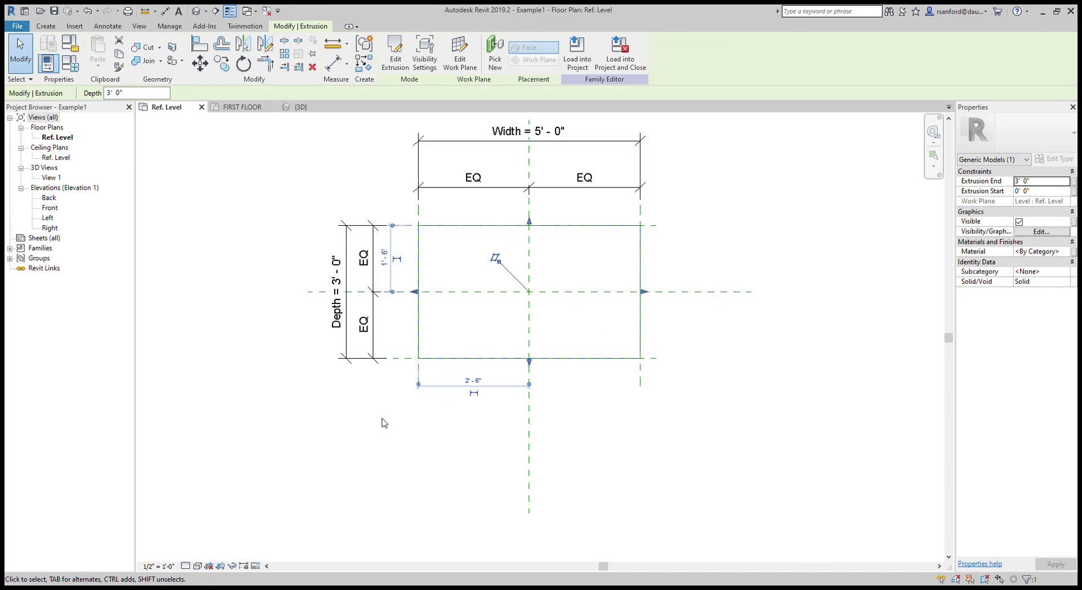
{"action": "left_click", "coordinate": [381, 419]}
{"action": "left_click", "coordinate": [418, 335]}
{"action": "left_click_drag", "start_coordinate": [414, 292], "coordinate": [427, 437]}
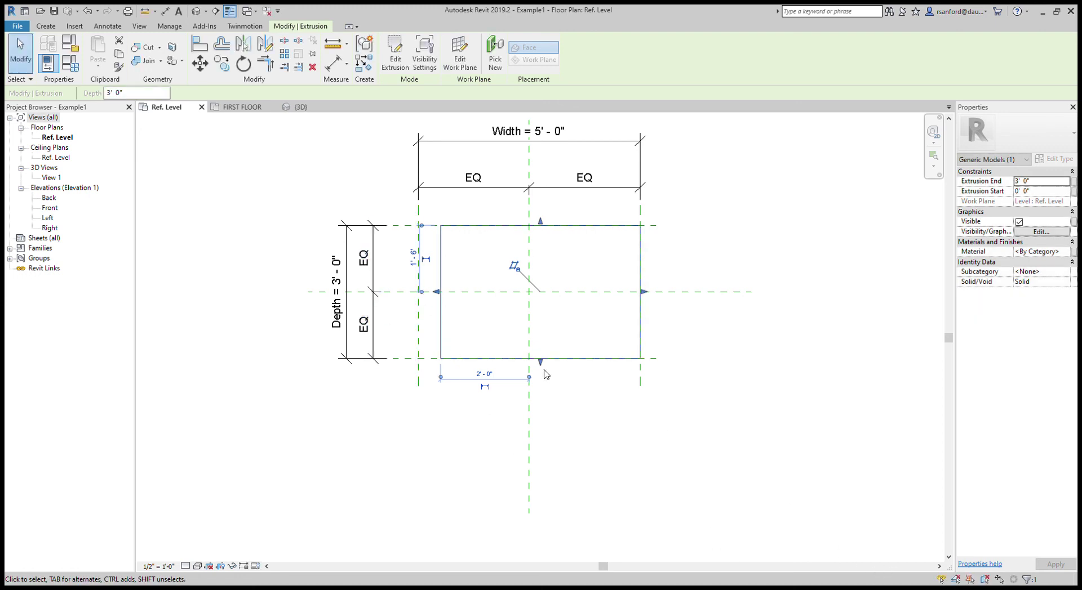
{"action": "left_click_drag", "start_coordinate": [546, 366], "coordinate": [561, 338]}
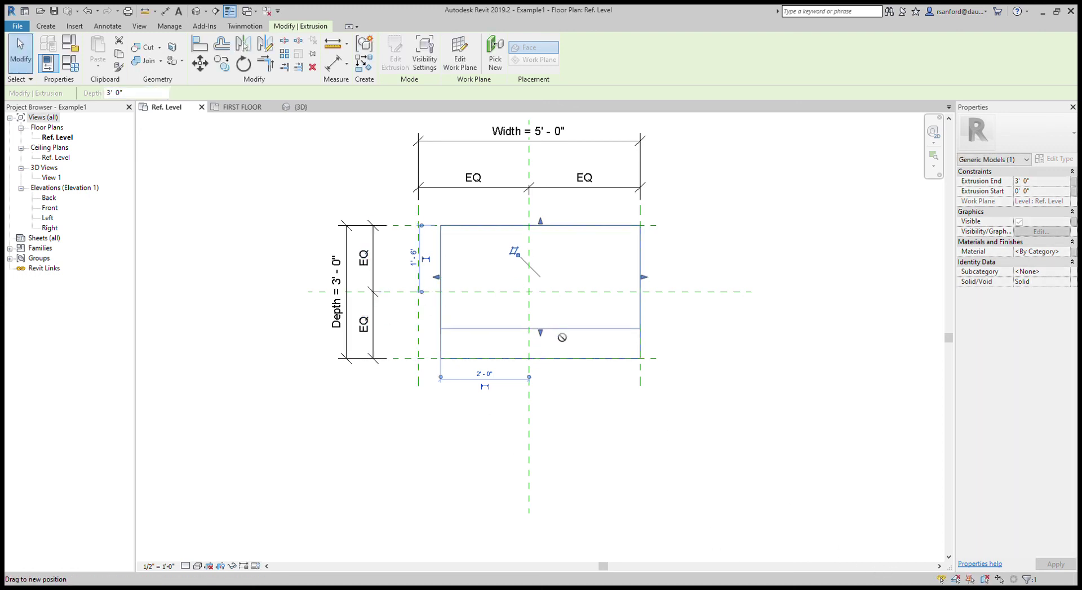
{"action": "left_click", "coordinate": [865, 574]}
{"action": "left_click", "coordinate": [561, 470]}
{"action": "middle_click_drag", "start_coordinate": [459, 320], "coordinate": [477, 412]}
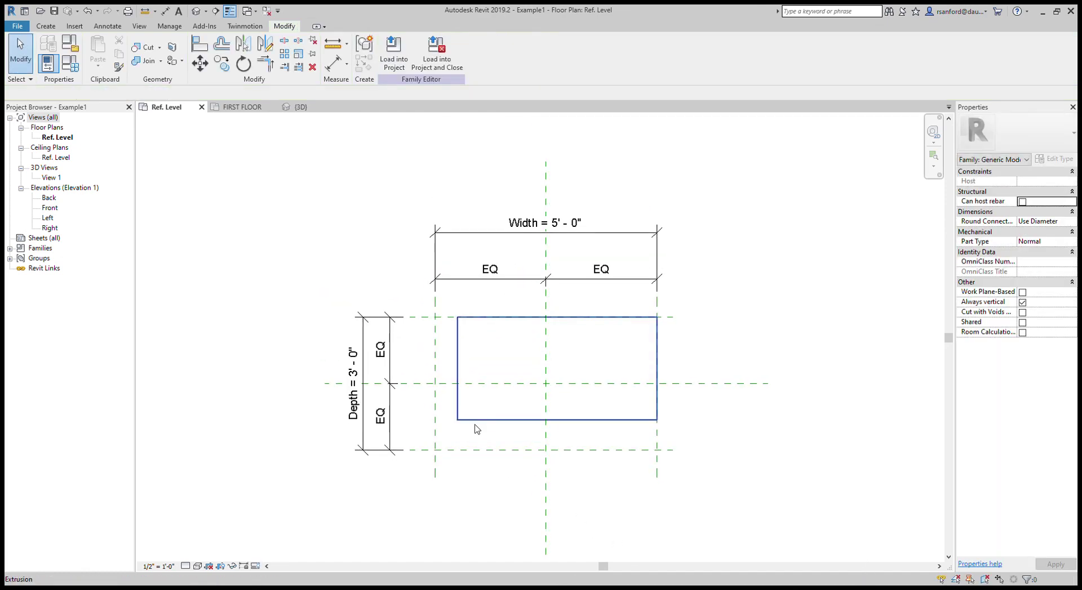
Step: Reopen the box extrusion's sketch and select its back and right lines to examine their alignment locks
{"action": "left_click", "coordinate": [476, 421]}
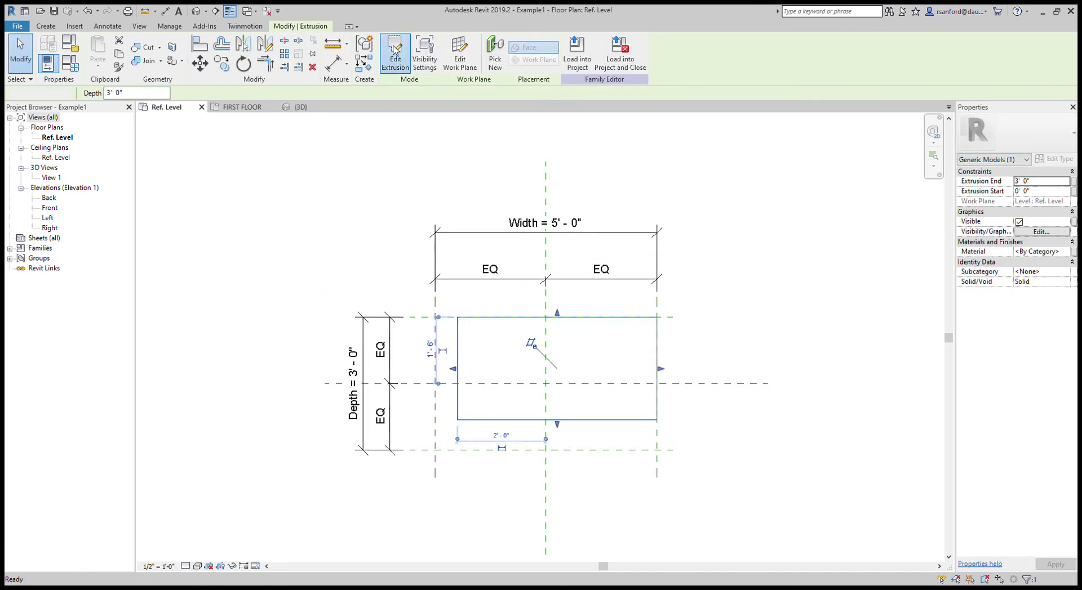
{"action": "left_click", "coordinate": [394, 50]}
{"action": "left_click", "coordinate": [479, 193]}
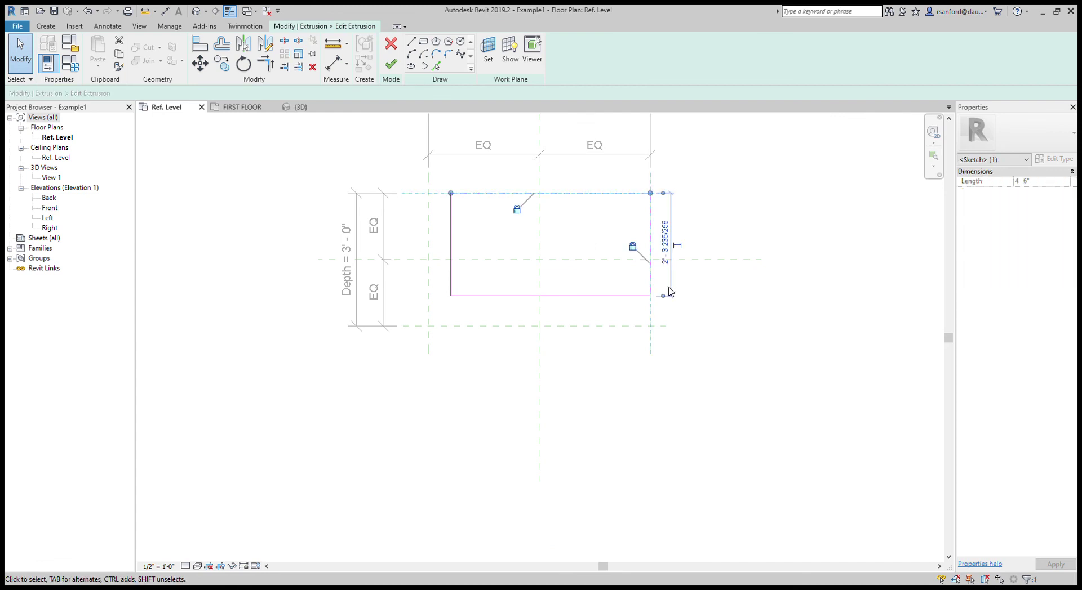
{"action": "left_click", "coordinate": [647, 295]}
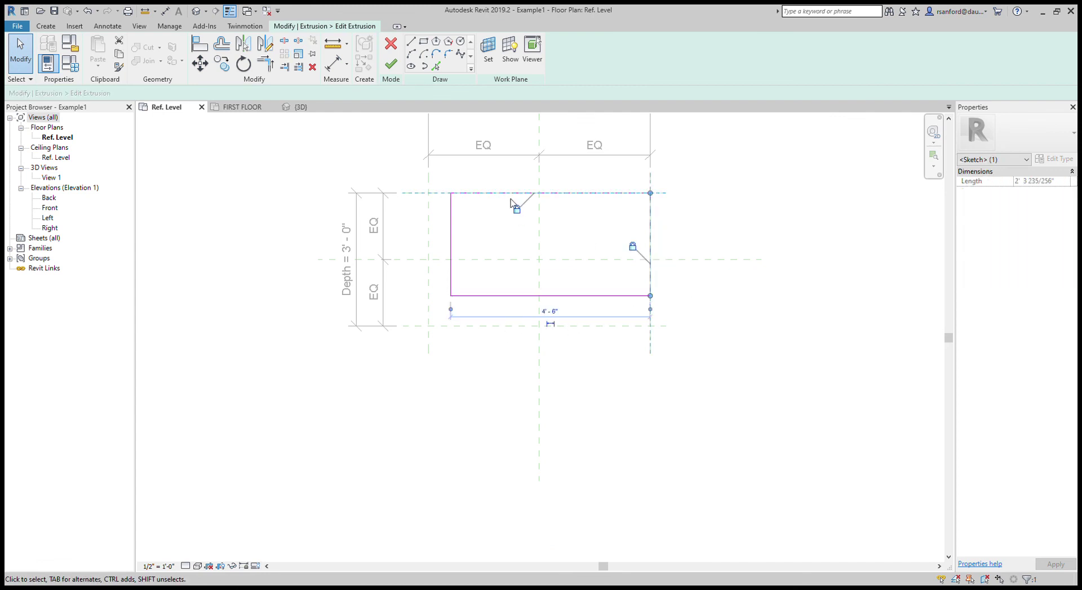
{"action": "key", "text": "Escape"}
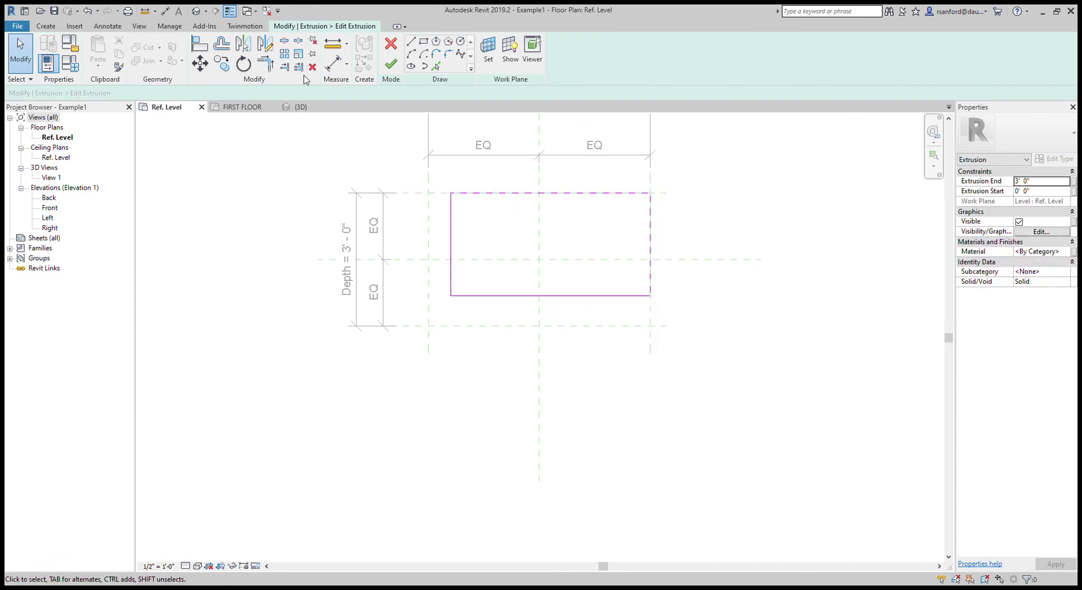
Step: Align the front and left sketch lines to the front and left reference planes, and finish the extrusion sketch
{"action": "left_click", "coordinate": [200, 50]}
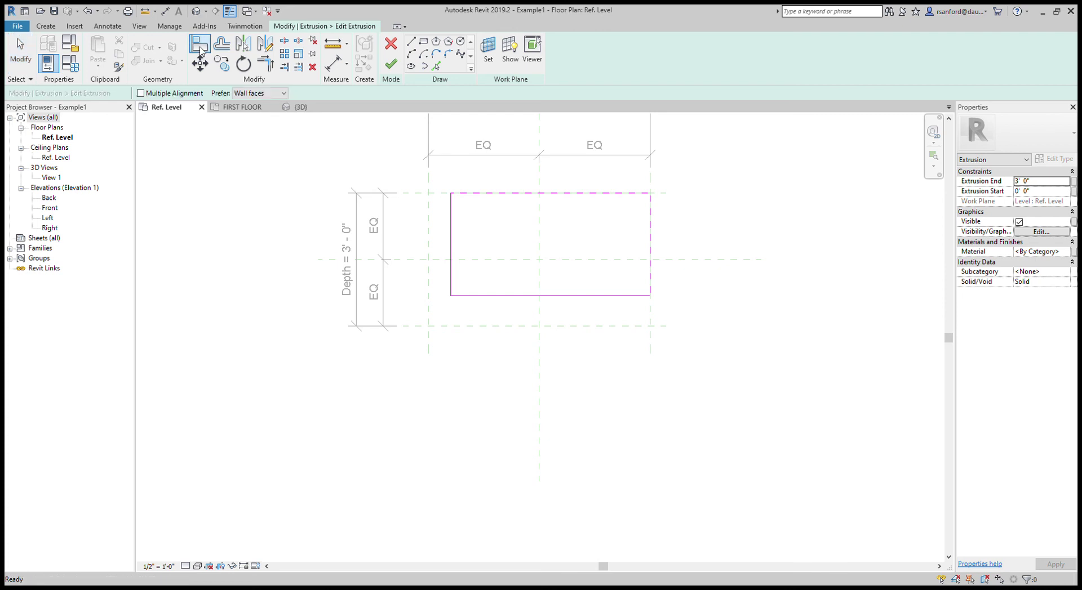
{"action": "left_click", "coordinate": [489, 326]}
{"action": "left_click", "coordinate": [495, 296]}
{"action": "left_click", "coordinate": [429, 302]}
{"action": "left_click", "coordinate": [451, 301]}
{"action": "key", "text": "Escape"}
{"action": "key", "text": "Escape"}
{"action": "left_click", "coordinate": [398, 70]}
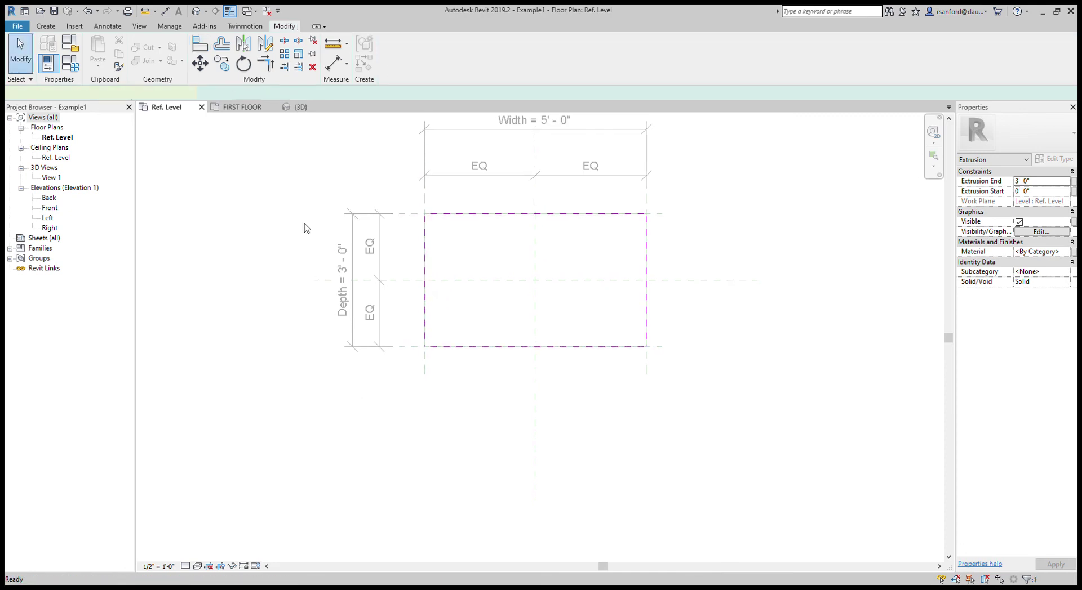
Step: Flex the family by setting Width to 6' 0" and Depth to 1' 0", and select the box extrusion to inspect it
{"action": "scroll", "coordinate": [270, 229], "scroll_direction": "down", "scroll_amount": 2}
{"action": "left_click", "coordinate": [270, 230]}
{"action": "mouse_move", "coordinate": [310, 268]}
{"action": "middle_mouse_down"}
{"action": "mouse_move", "coordinate": [316, 375]}
{"action": "mouse_move", "coordinate": [377, 254]}
{"action": "middle_mouse_up"}
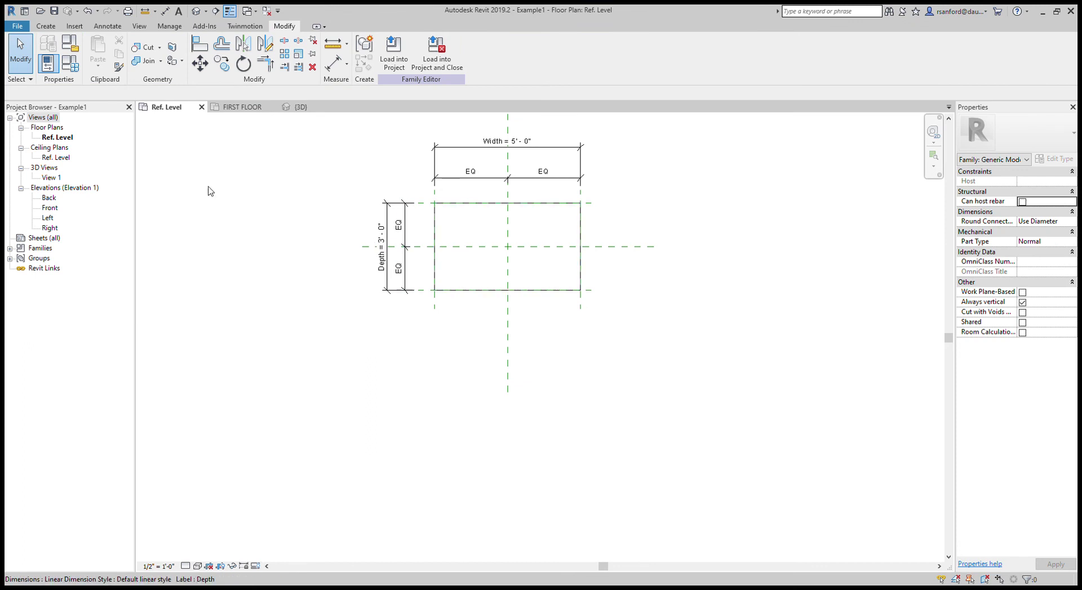
{"action": "left_click", "coordinate": [70, 63]}
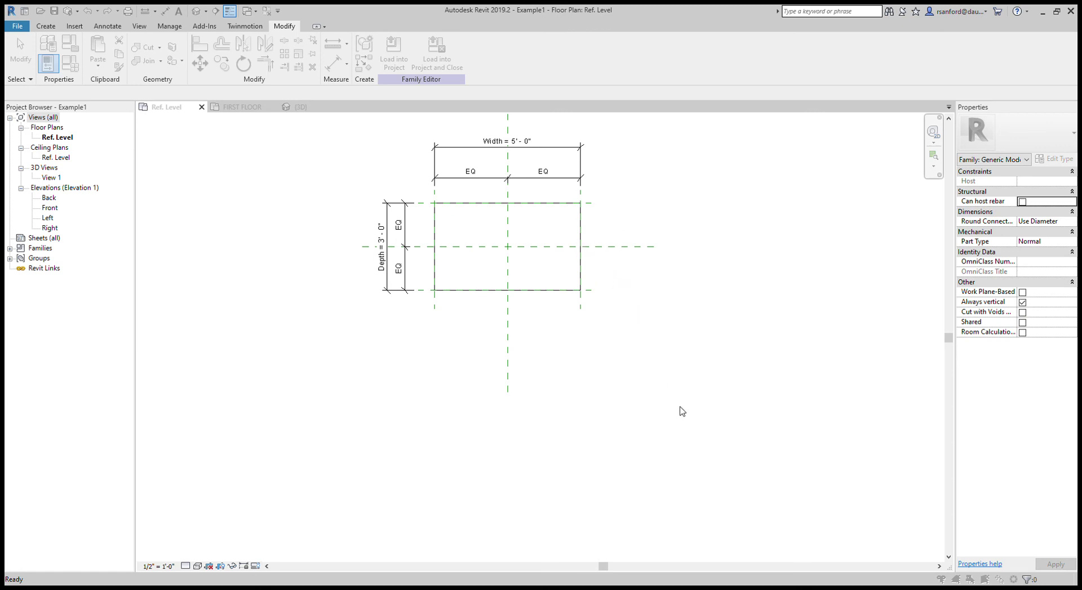
{"action": "left_click", "coordinate": [737, 436]}
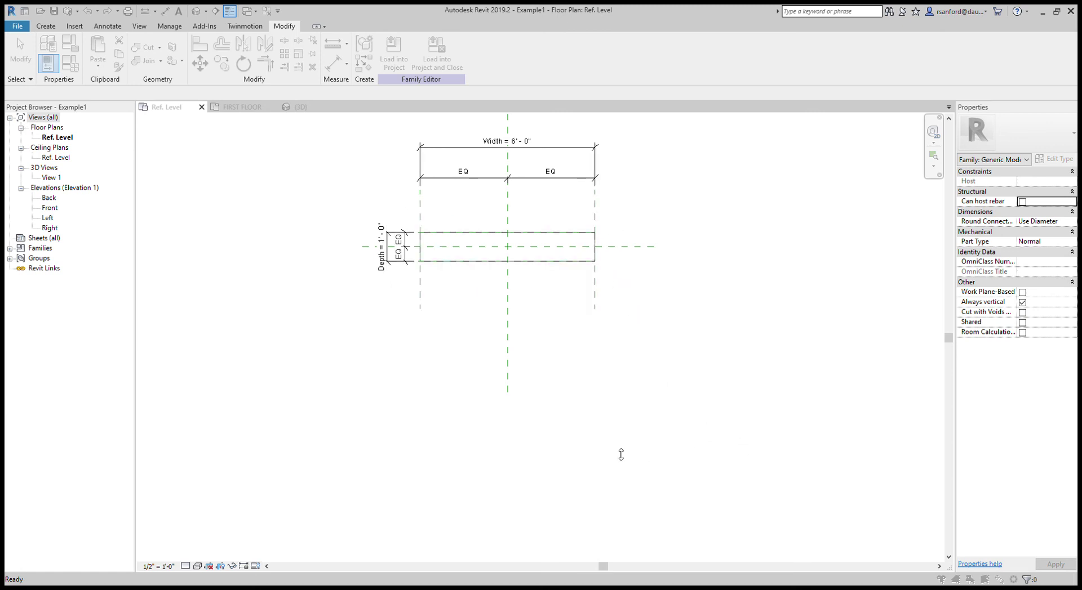
{"action": "left_click", "coordinate": [647, 434]}
{"action": "middle_click_drag", "start_coordinate": [470, 248], "coordinate": [460, 296]}
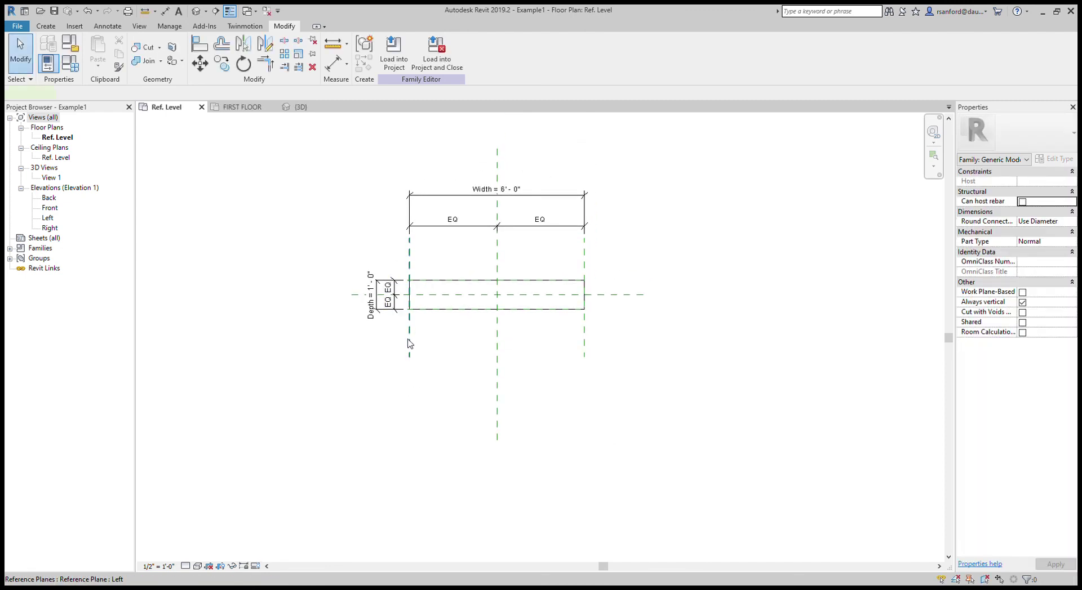
{"action": "left_click", "coordinate": [409, 345]}
{"action": "left_click", "coordinate": [488, 305]}
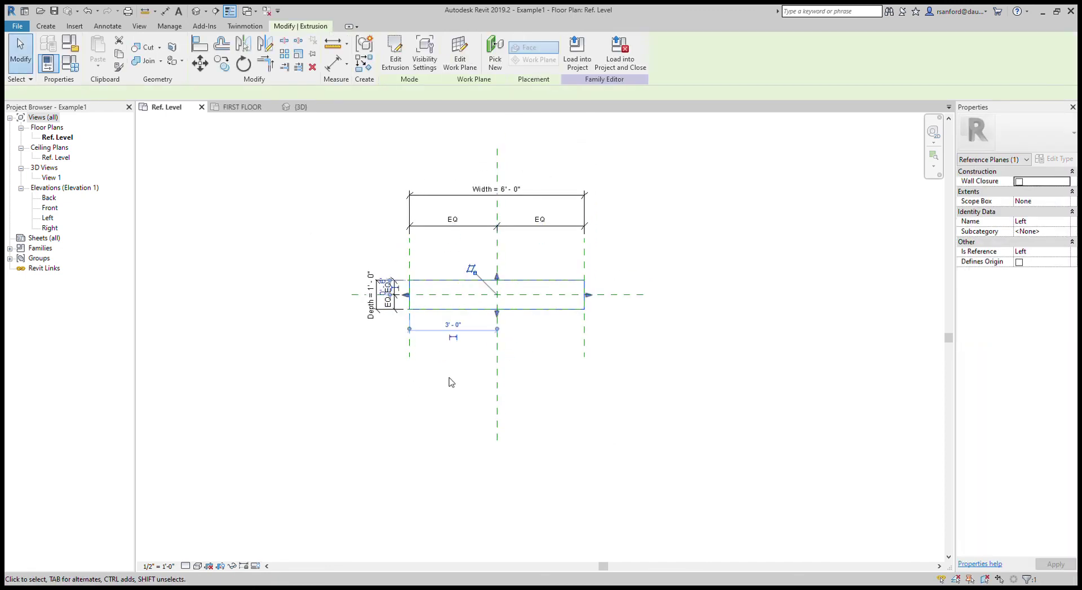
Step: Load the revised Example1 family into the project, leave placement of a new instance, and open the FIRST FLOOR plan
{"action": "middle_click_drag", "start_coordinate": [338, 405], "coordinate": [464, 401]}
{"action": "left_click", "coordinate": [482, 394]}
{"action": "scroll", "coordinate": [486, 387], "scroll_direction": "down", "scroll_amount": 1}
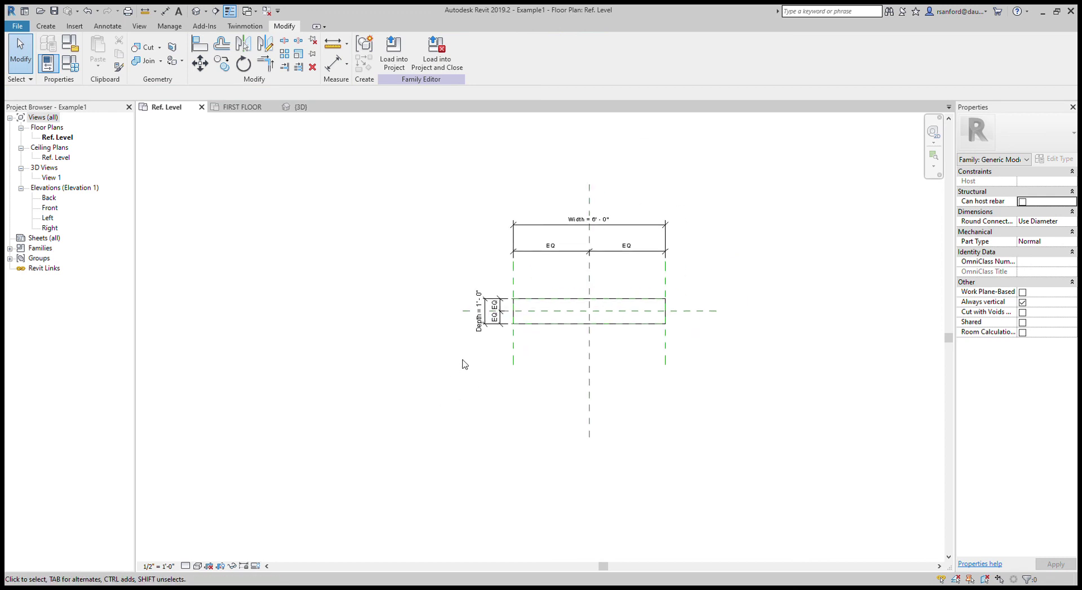
{"action": "middle_click_drag", "start_coordinate": [464, 365], "coordinate": [353, 361]}
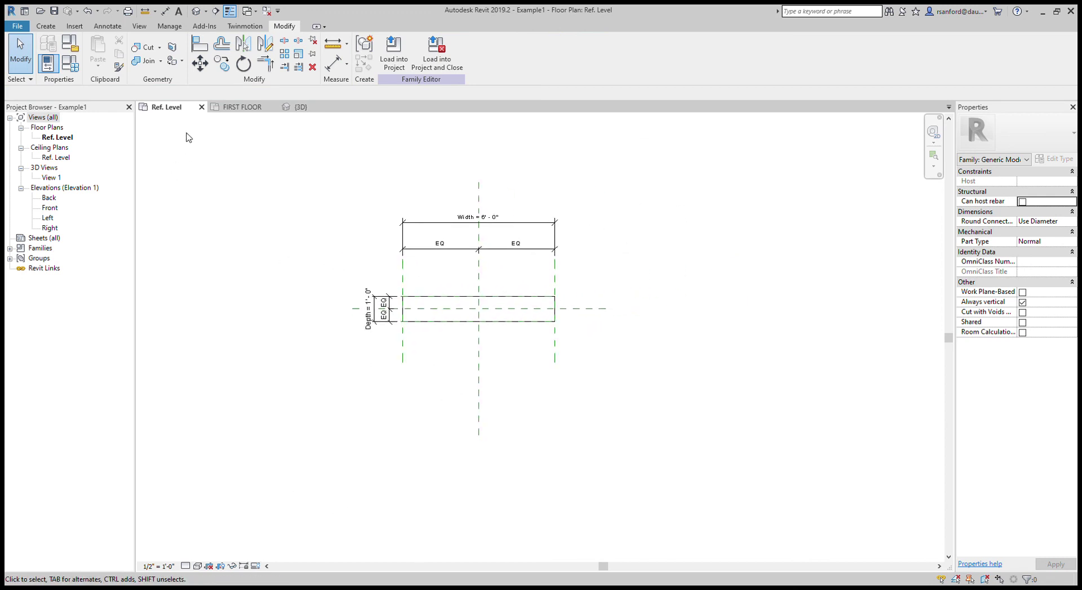
{"action": "left_click", "coordinate": [397, 50]}
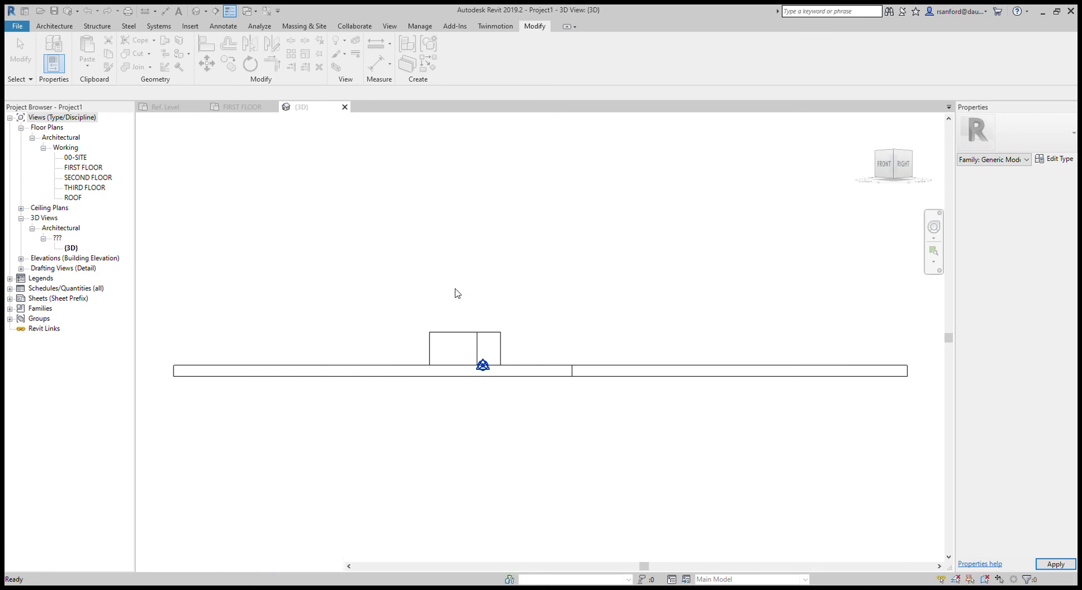
{"action": "key", "text": "Escape"}
{"action": "key", "text": "Escape"}
{"action": "double_click", "coordinate": [84, 168]}
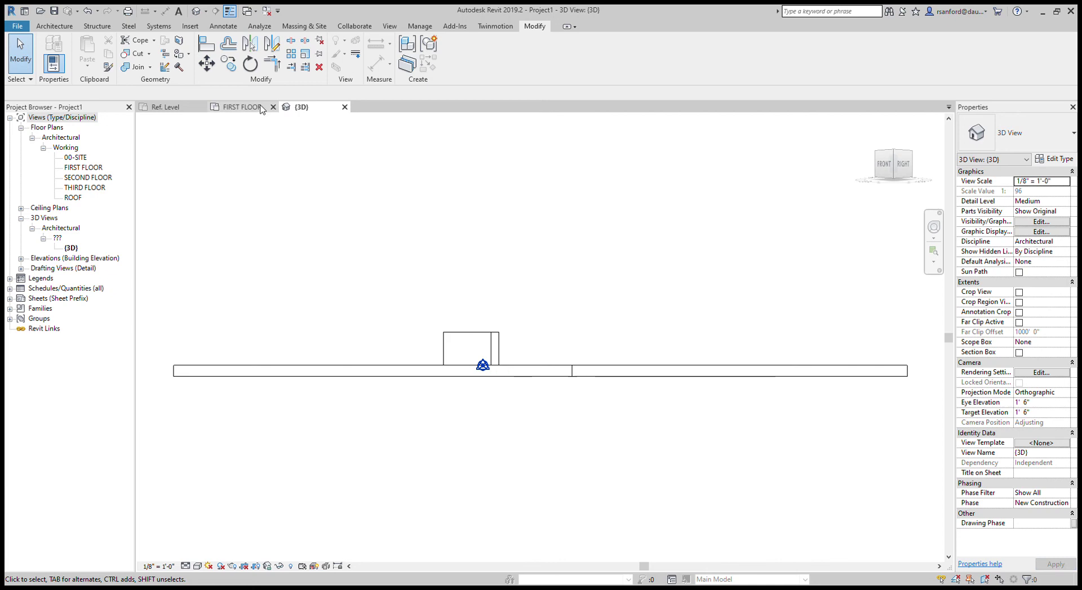
{"action": "scroll", "coordinate": [492, 447], "scroll_direction": "up", "scroll_amount": 4}
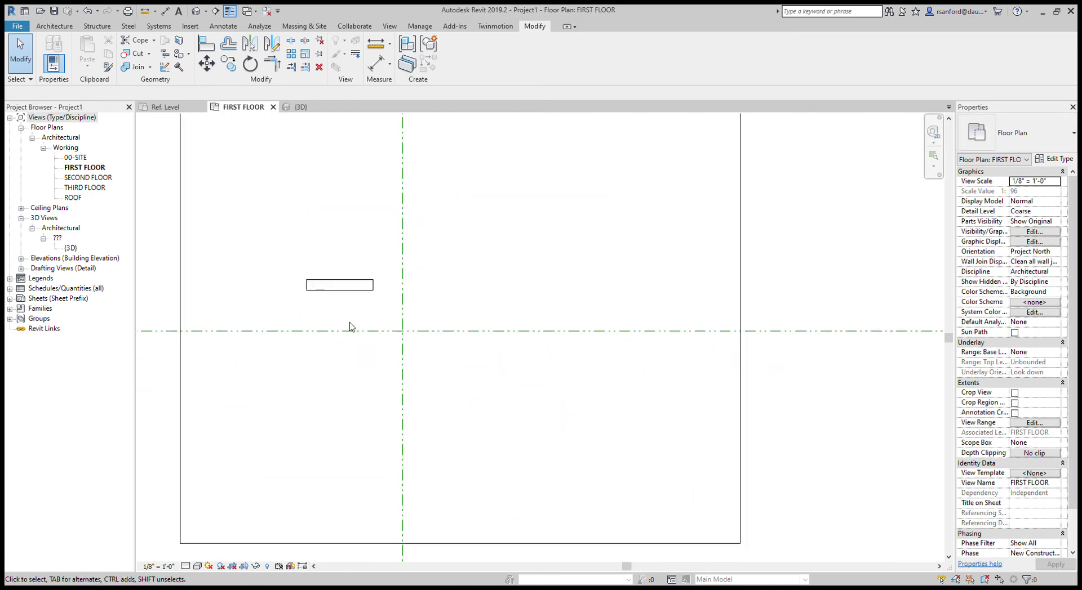
Step: Align the front/back centre plane of the placed Example1 instance to the project's horizontal origin reference plane
{"action": "key", "text": "a"}
{"action": "key", "text": "l"}
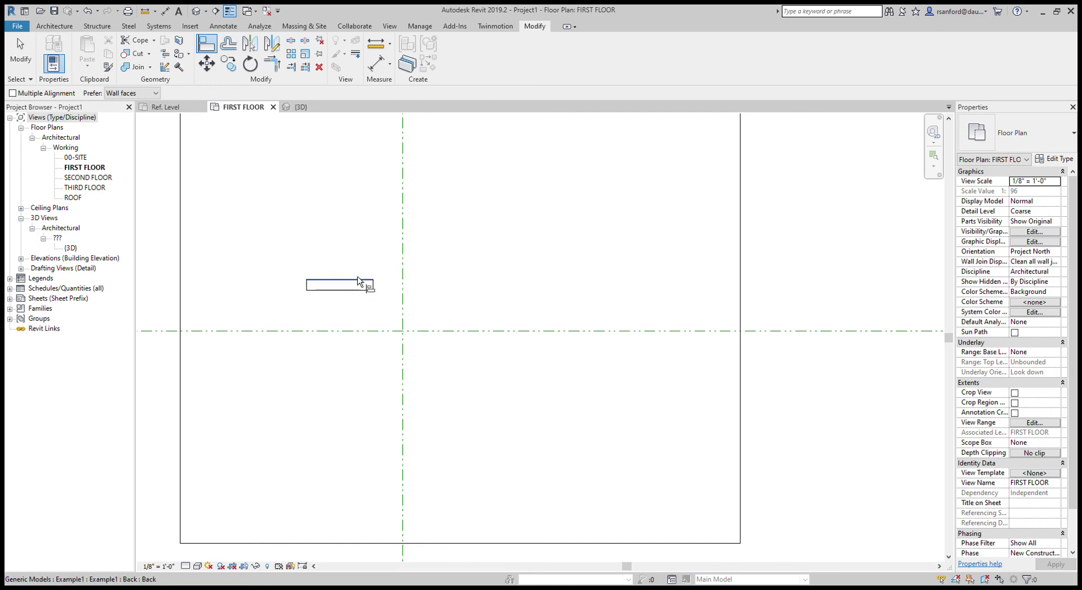
{"action": "left_click", "coordinate": [348, 331]}
{"action": "left_click", "coordinate": [359, 286]}
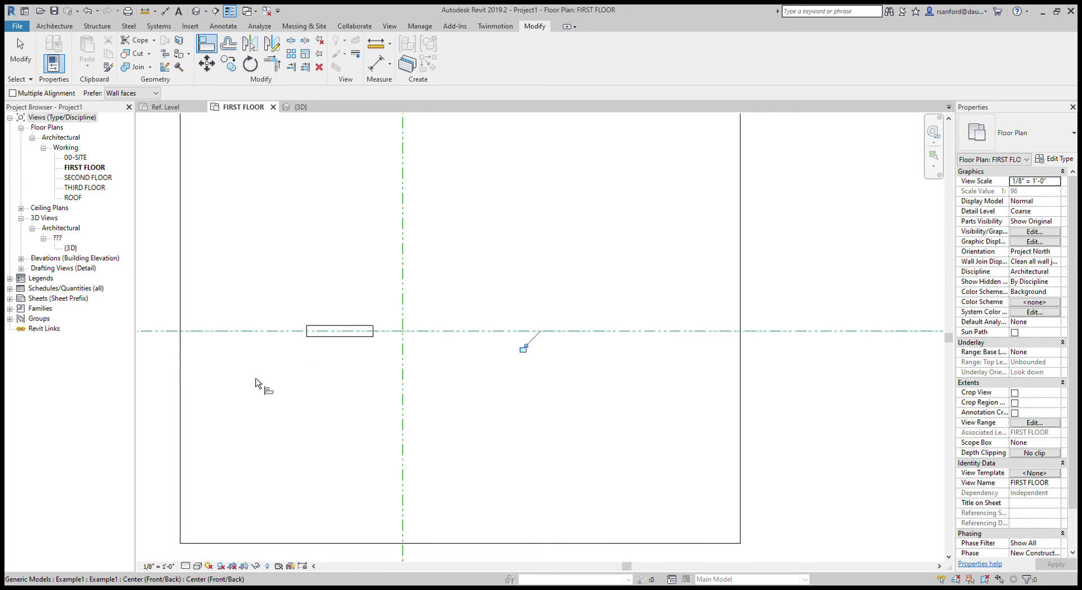
{"action": "key", "text": "Escape"}
{"action": "key", "text": "Escape"}
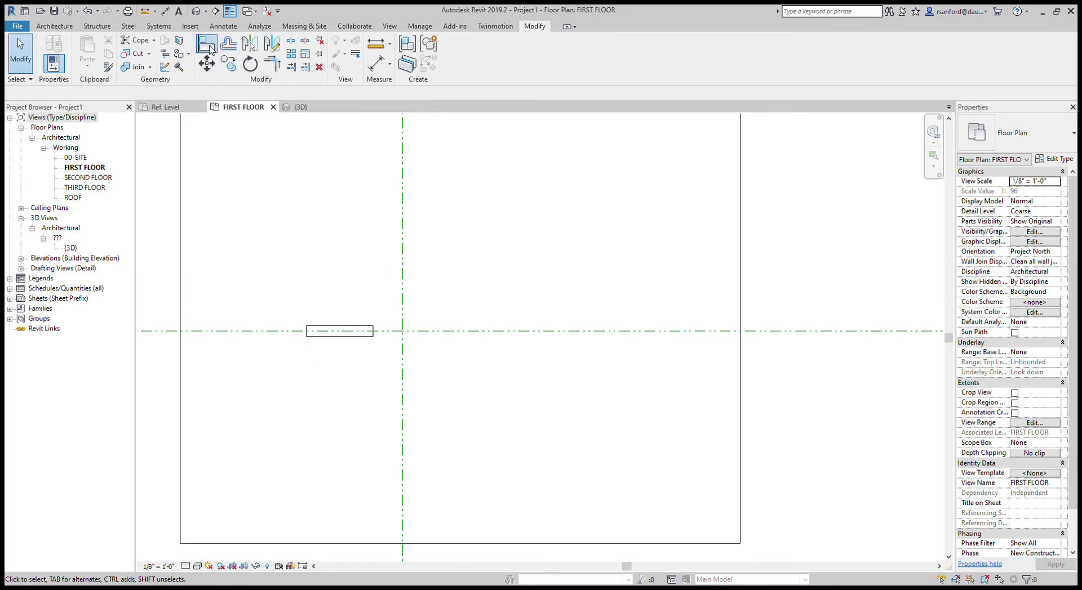
Step: Align the left/right centre plane of the Example1 instance to the vertical Origin_N-S reference plane
{"action": "left_click", "coordinate": [207, 45]}
{"action": "left_click", "coordinate": [402, 262]}
{"action": "left_click", "coordinate": [340, 335]}
{"action": "key", "text": "Escape"}
{"action": "key", "text": "Escape"}
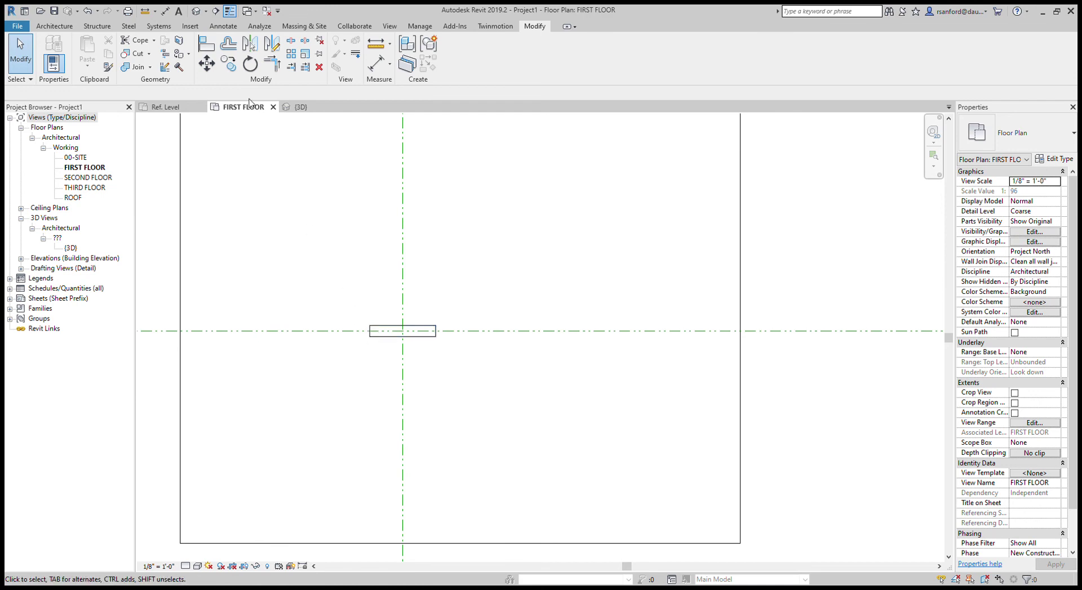
Step: Select the Example1 instance at the origin planes to examine its properties and its position on the floor, and clear the selection
{"action": "left_click", "coordinate": [384, 336]}
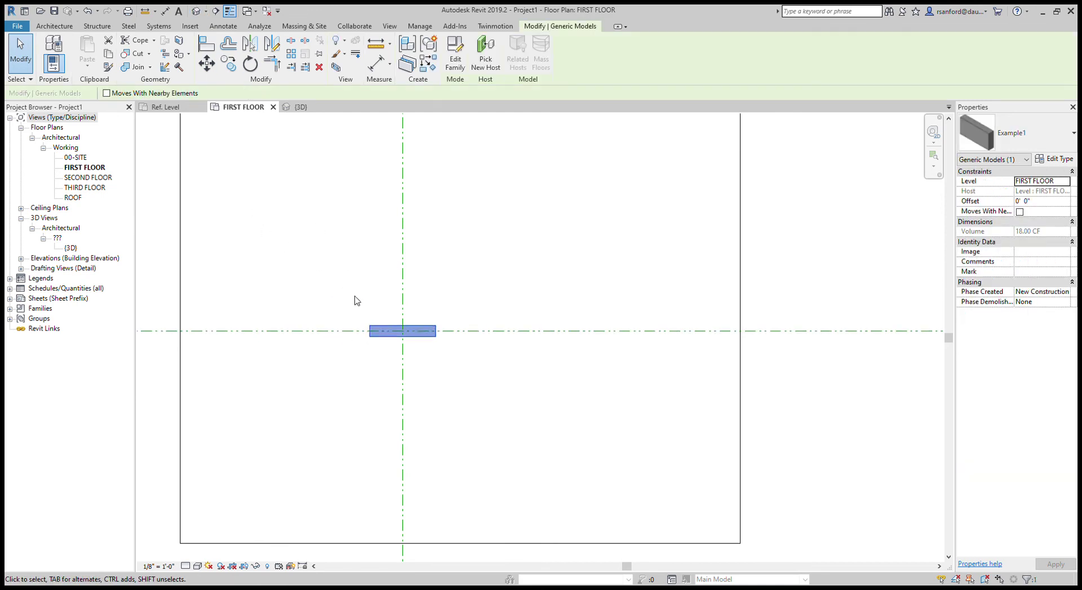
{"action": "left_click", "coordinate": [265, 267]}
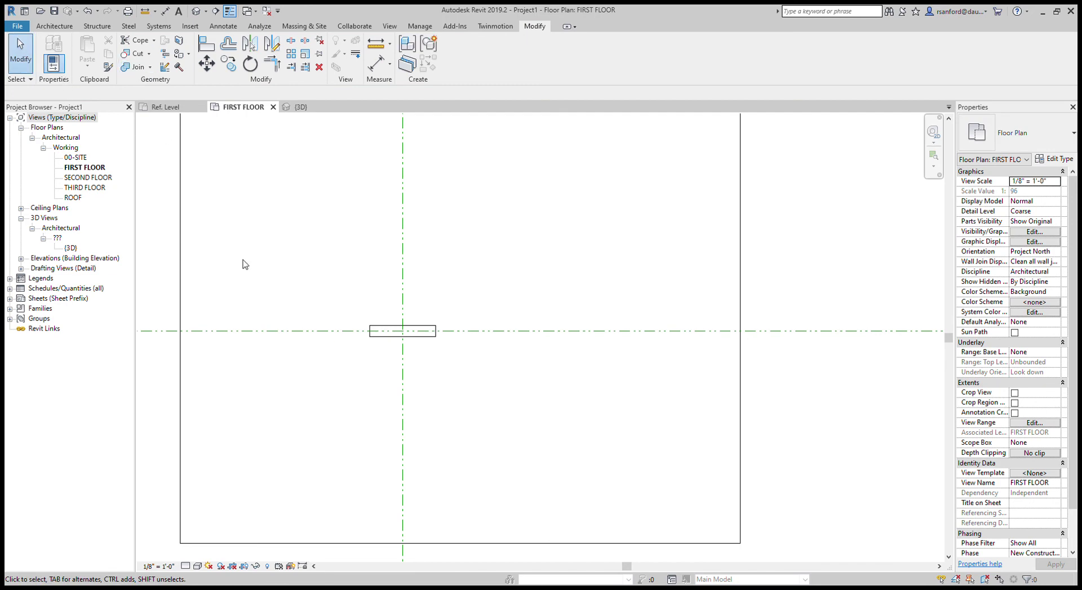
{"action": "scroll", "coordinate": [278, 252], "scroll_direction": "down", "scroll_amount": 1}
{"action": "middle_click_drag", "start_coordinate": [278, 252], "coordinate": [338, 235]}
{"action": "middle_click_drag", "start_coordinate": [379, 198], "coordinate": [409, 246]}
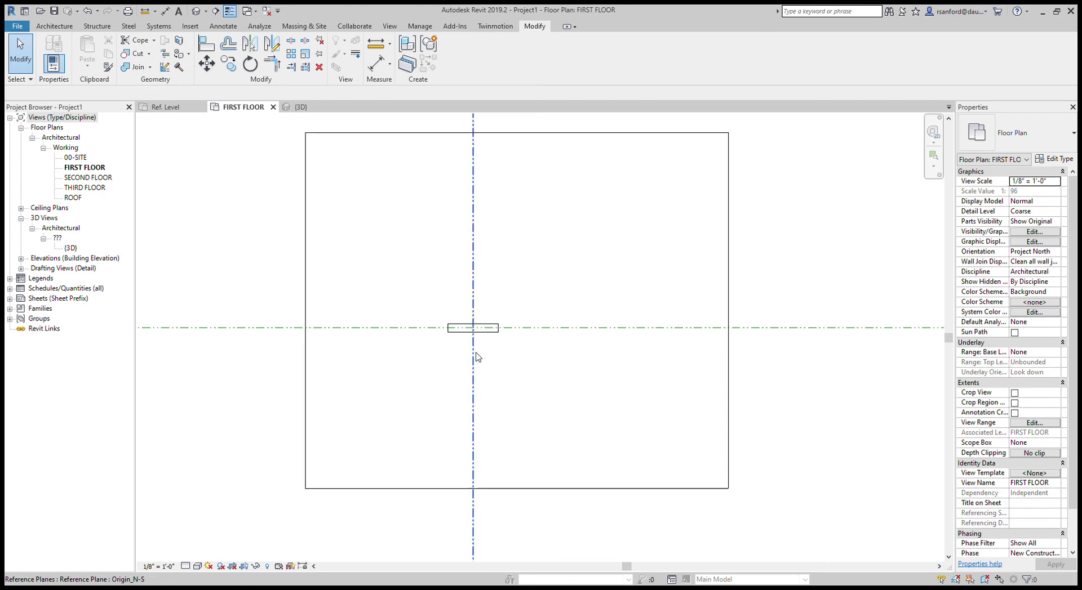
{"action": "left_click", "coordinate": [488, 334]}
{"action": "scroll", "coordinate": [430, 377], "scroll_direction": "up", "scroll_amount": 3}
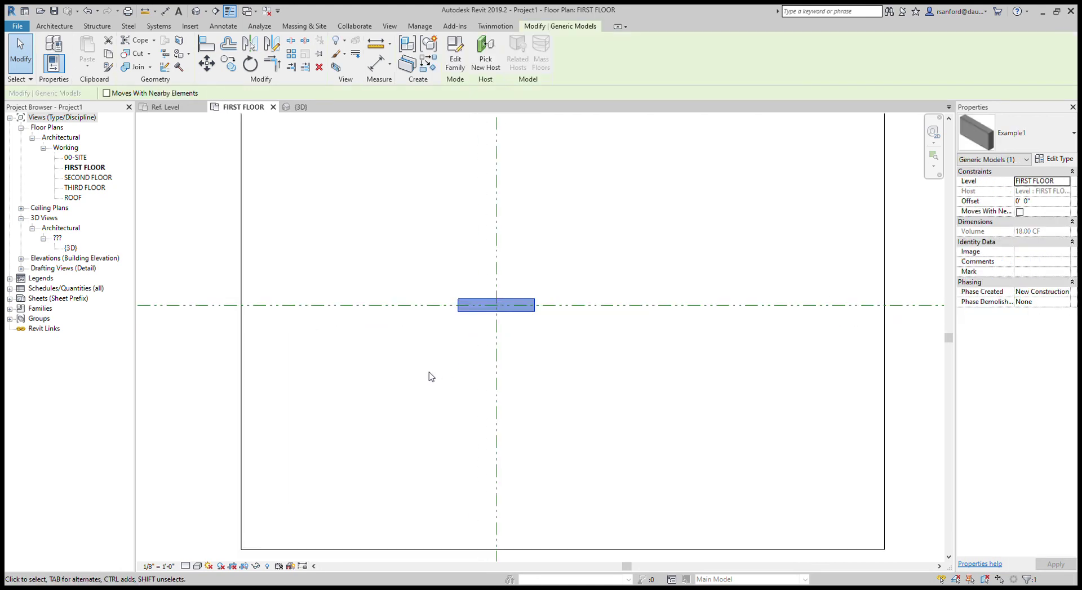
{"action": "scroll", "coordinate": [428, 373], "scroll_direction": "down", "scroll_amount": 2}
{"action": "middle_click_drag", "start_coordinate": [413, 398], "coordinate": [422, 362]}
{"action": "middle_click_drag", "start_coordinate": [439, 303], "coordinate": [395, 382]}
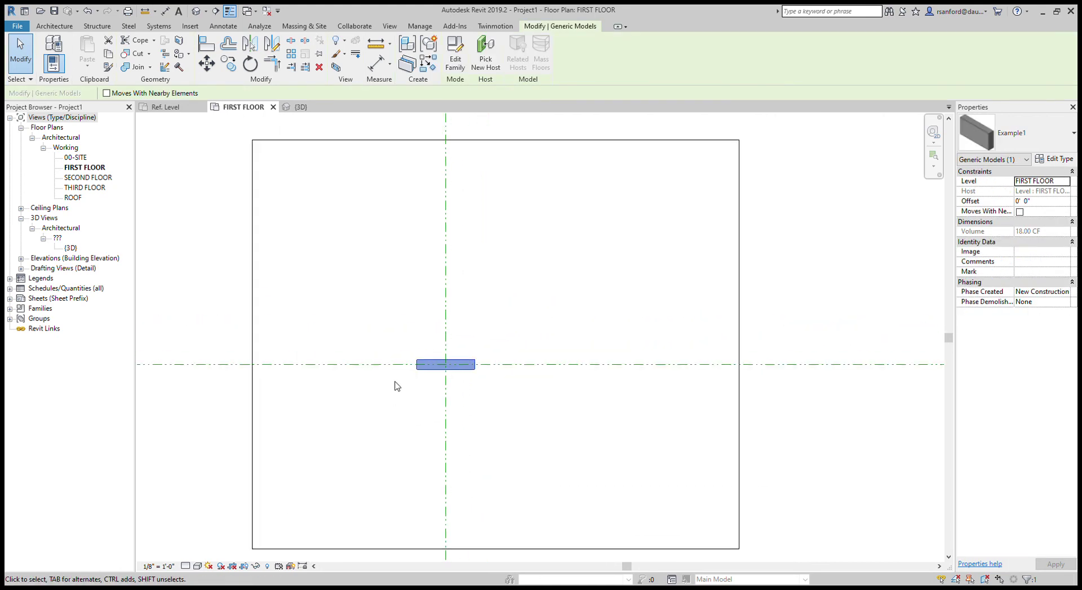
{"action": "left_click", "coordinate": [395, 382]}
{"action": "middle_click_drag", "start_coordinate": [385, 317], "coordinate": [405, 287]}
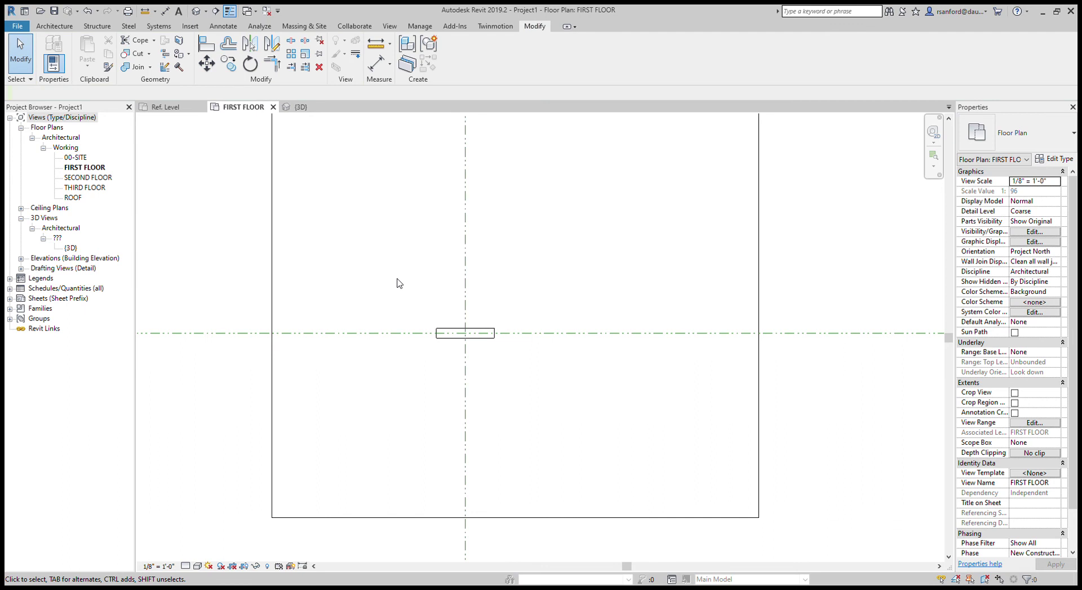